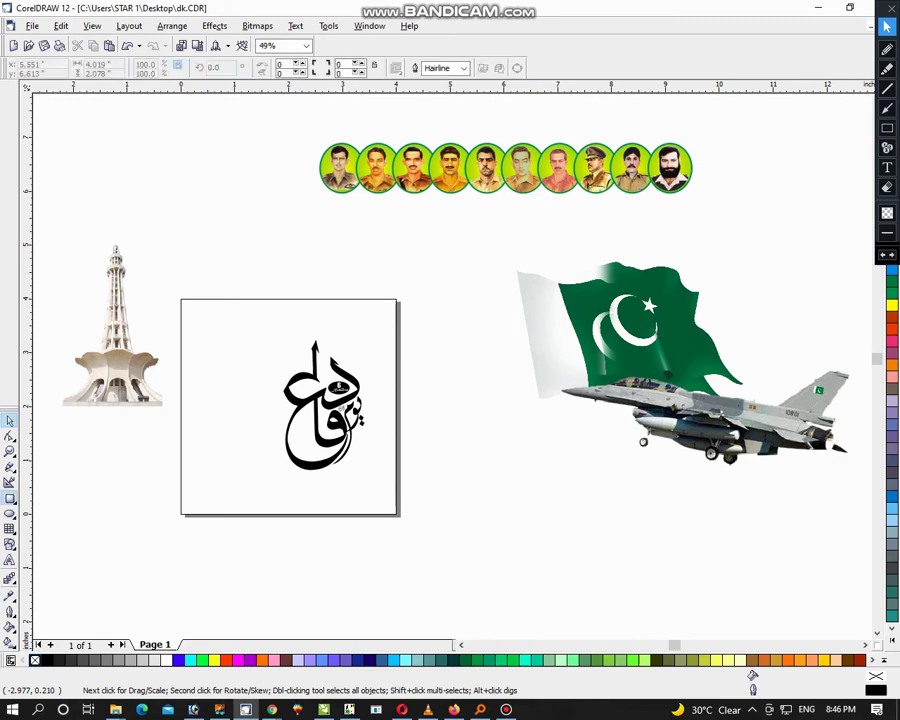
Step: Create a 4-inch page-sized square around the calligraphy and convert it to curves
{"action": "key", "text": "shift+F2"}
{"action": "key", "text": "ctrl+q"}
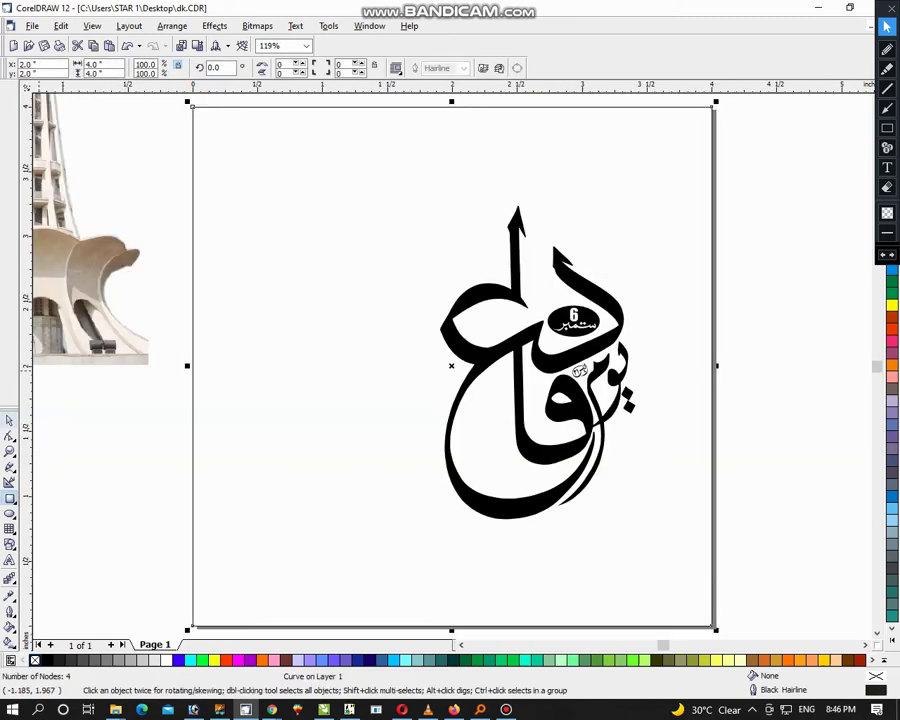
{"action": "key", "text": "Escape"}
{"action": "key", "text": "ctrl+a"}
{"action": "key", "text": "shift+F2"}
{"action": "key", "text": "Escape"}
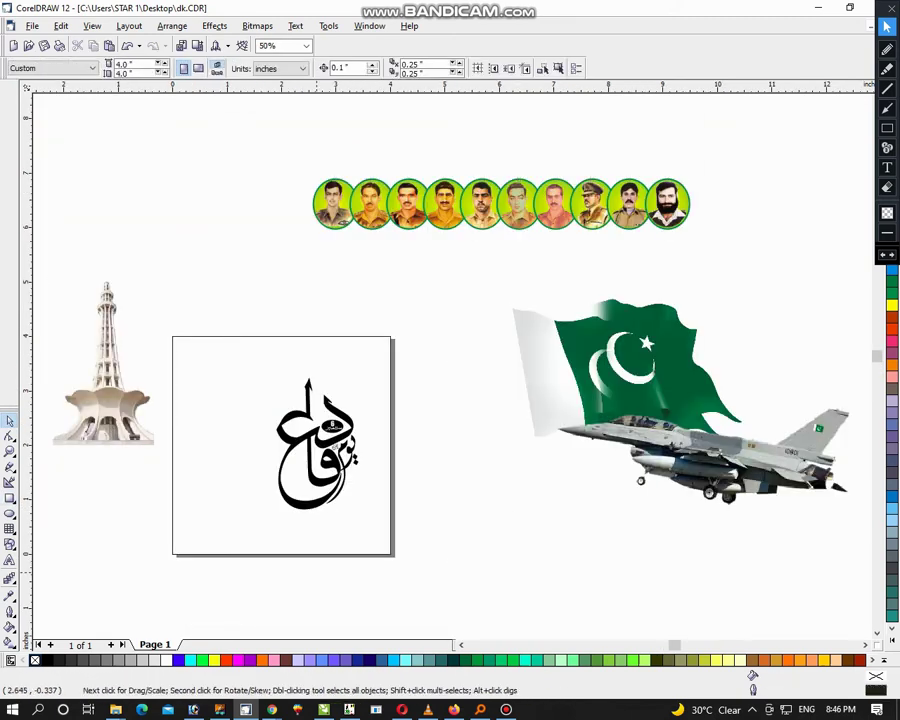
Step: Select the page-sized square and switch to the Interactive Contour tool
{"action": "left_click", "coordinate": [282, 445]}
{"action": "key", "text": "shift+F2"}
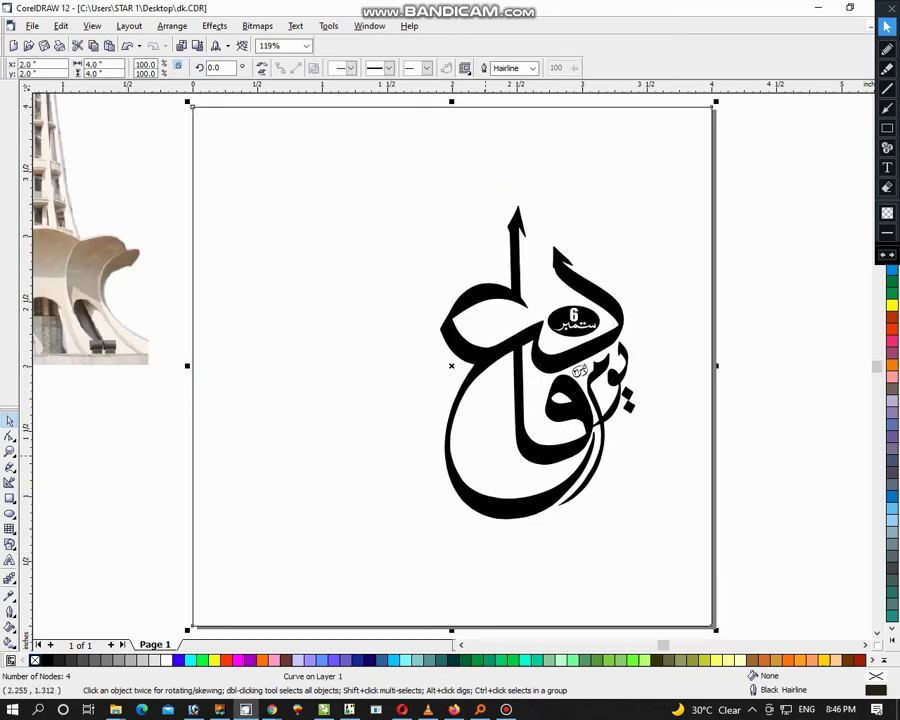
{"action": "left_click", "coordinate": [10, 578]}
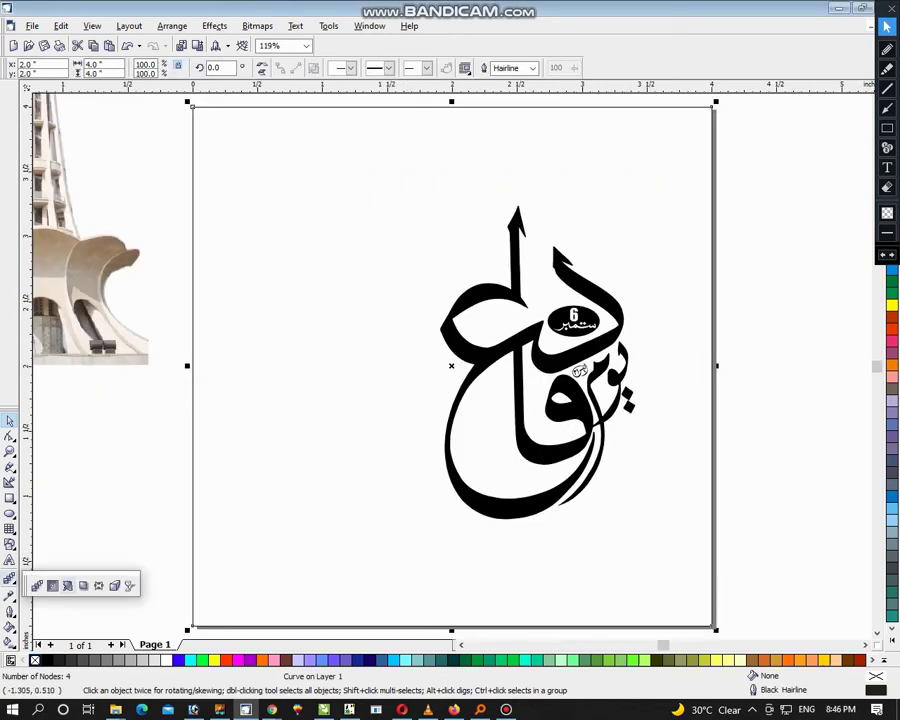
{"action": "left_click", "coordinate": [52, 585]}
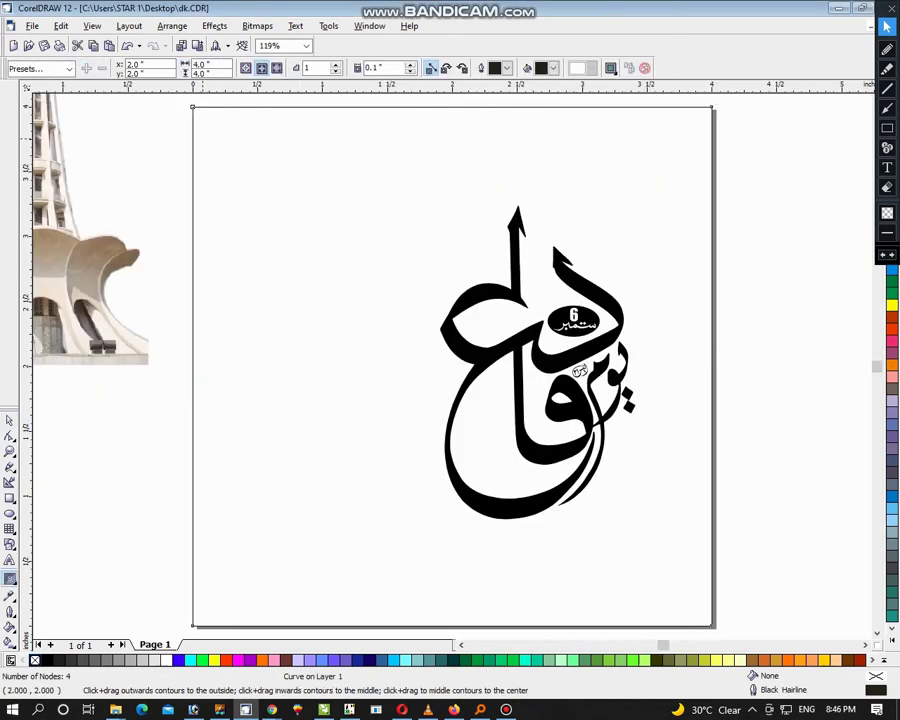
Step: Add a one-step 0.1-inch inward contour and break it apart into a separate inner square
{"action": "left_click_drag", "start_coordinate": [193, 366], "coordinate": [204, 366]}
{"action": "key", "text": "space"}
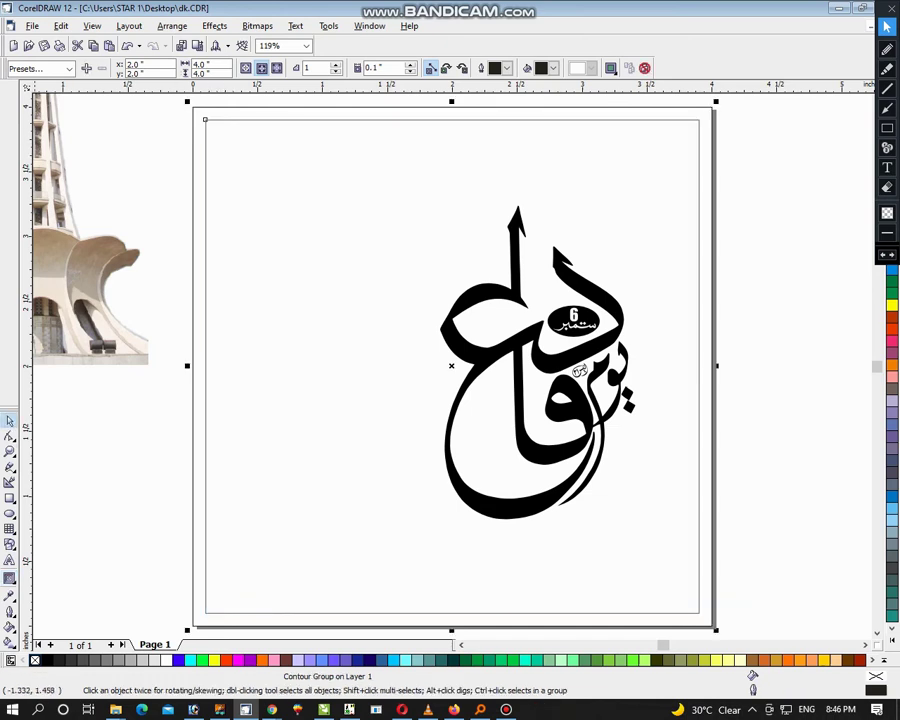
{"action": "left_click", "coordinate": [129, 26]}
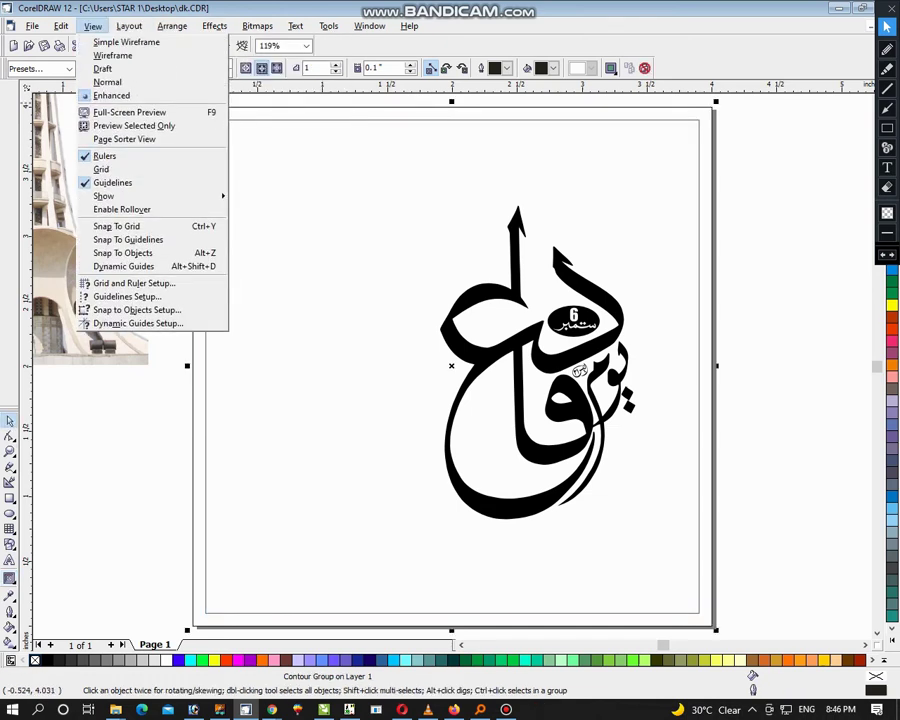
{"action": "mouse_move", "coordinate": [172, 26]}
{"action": "key", "text": "Return"}
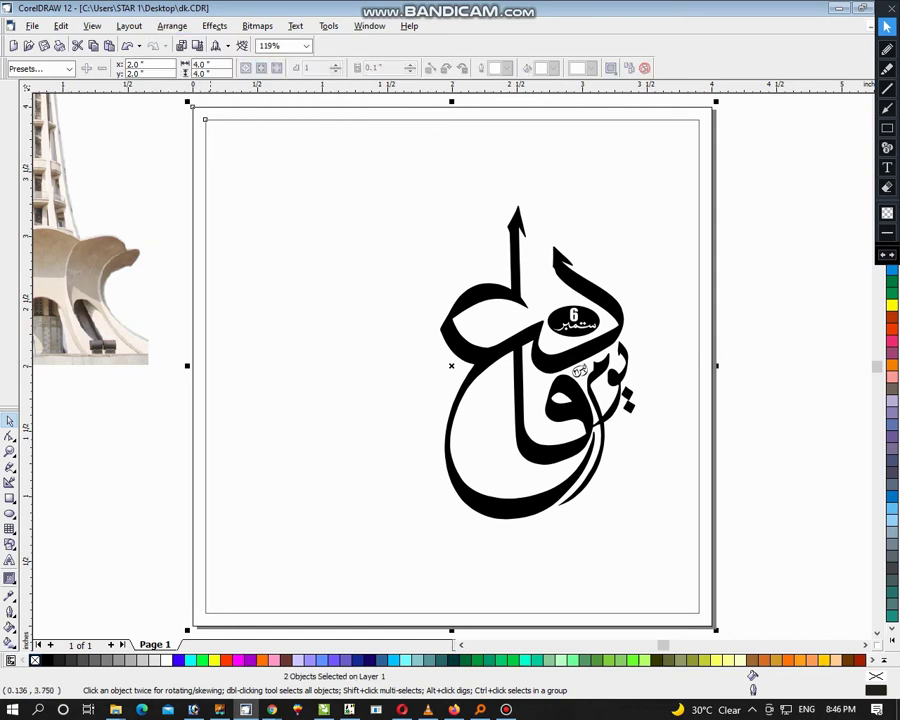
{"action": "key", "text": "Escape"}
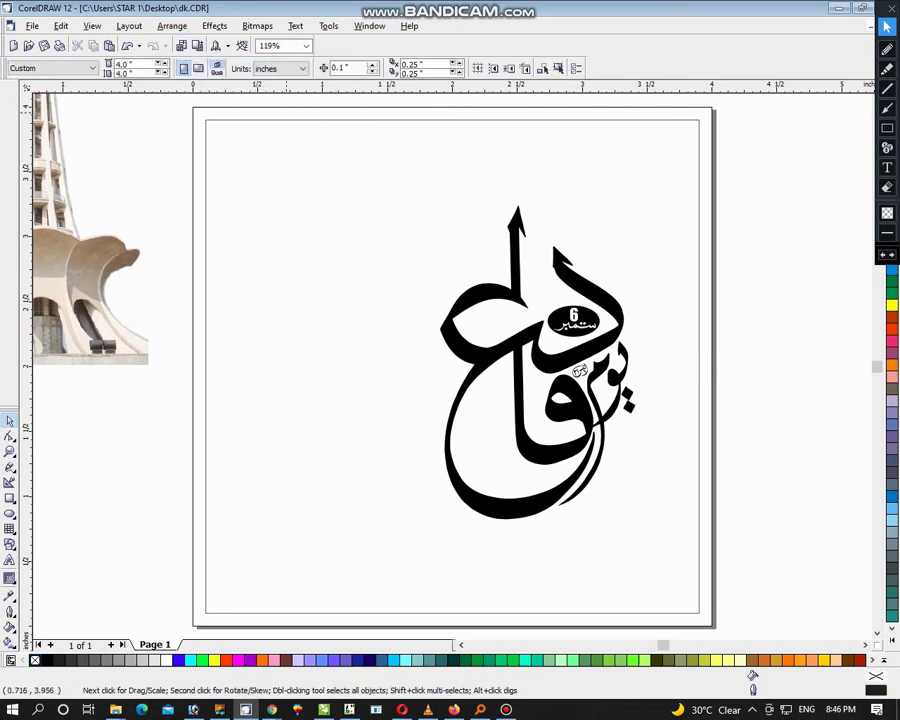
Step: Select the outer square and expand the colour palette to show all swatches
{"action": "key", "text": "Tab"}
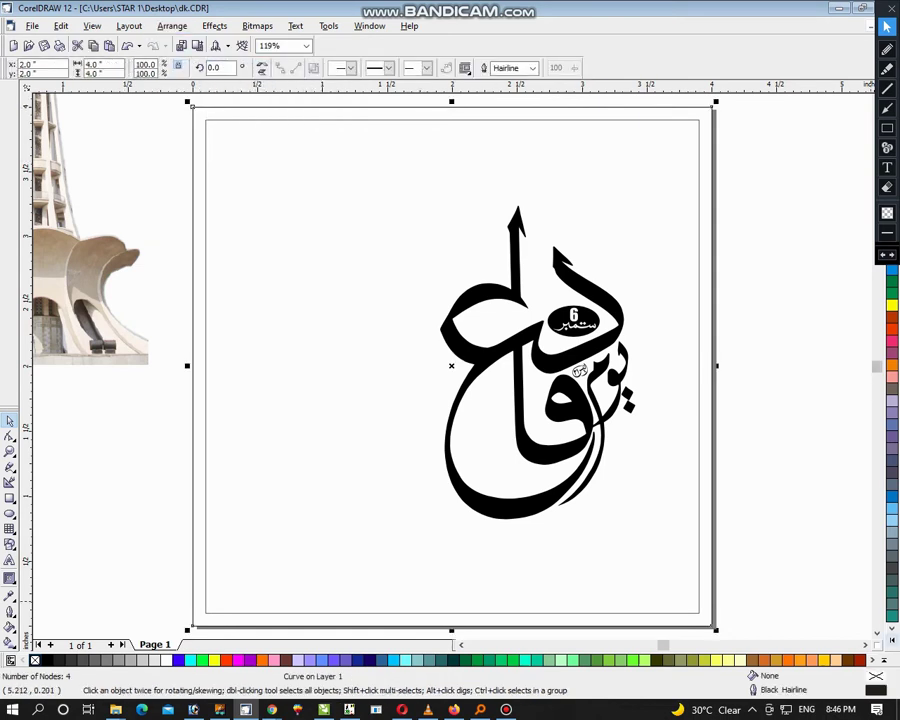
{"action": "left_click", "coordinate": [884, 660]}
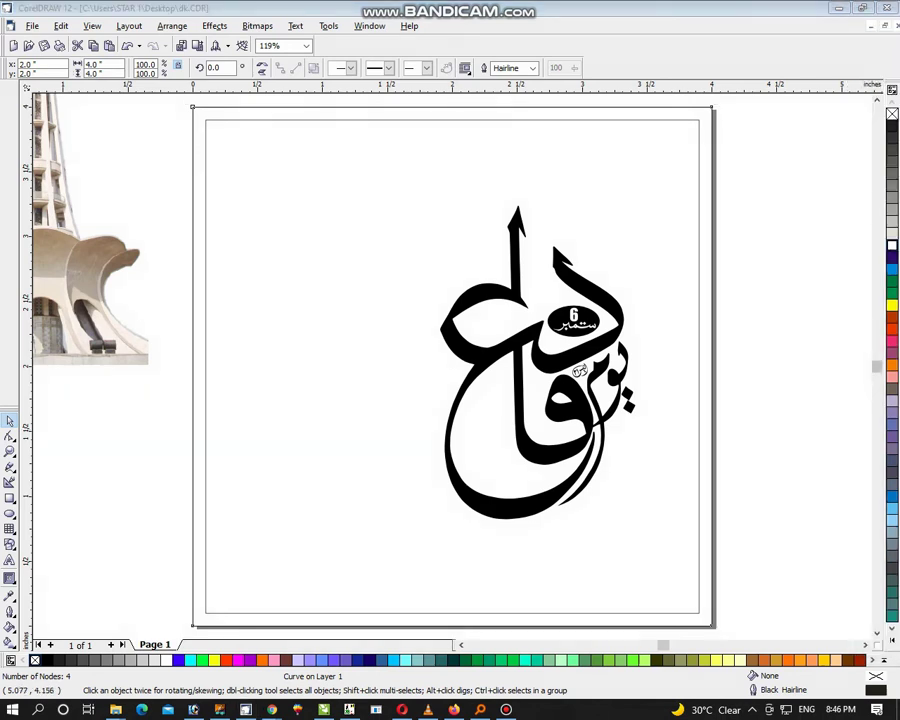
{"action": "left_click", "coordinate": [884, 660]}
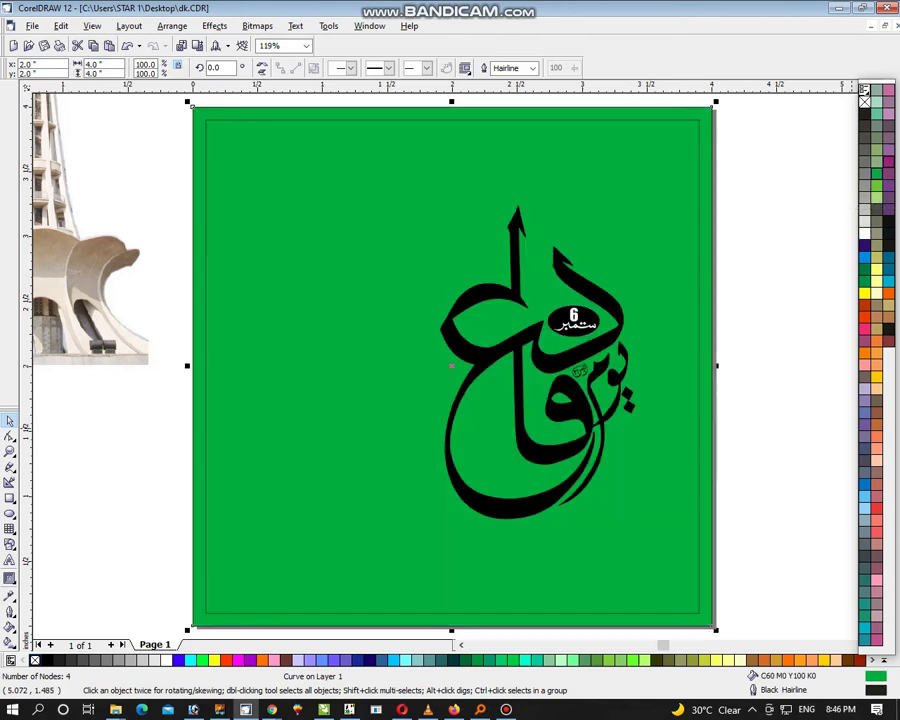
Step: Fill the outer square bright green and the inner square dark green with no outline
{"action": "left_click", "coordinate": [877, 175]}
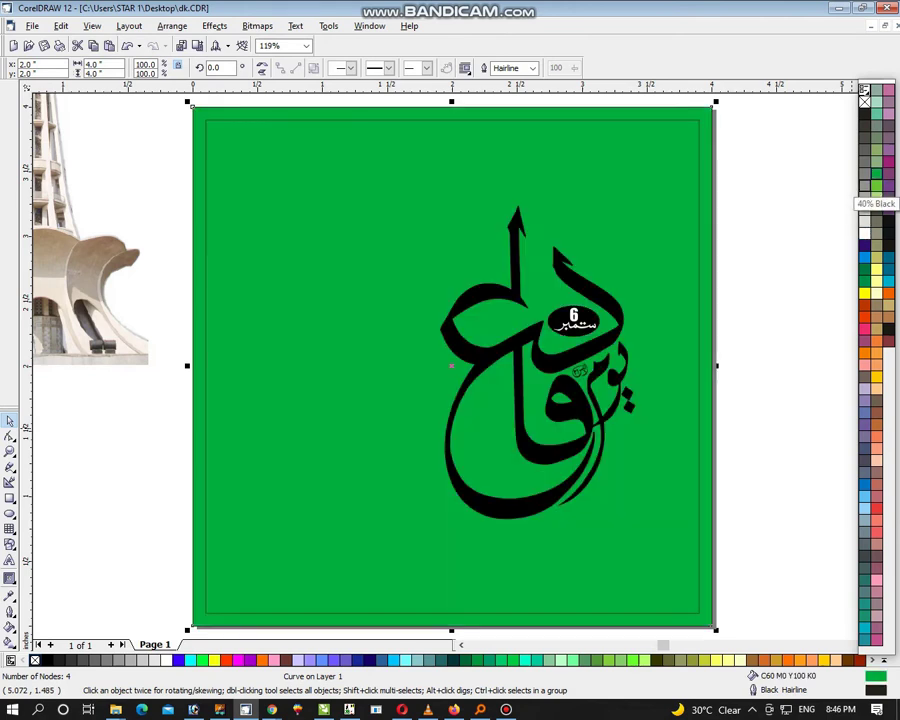
{"action": "left_click", "coordinate": [703, 183]}
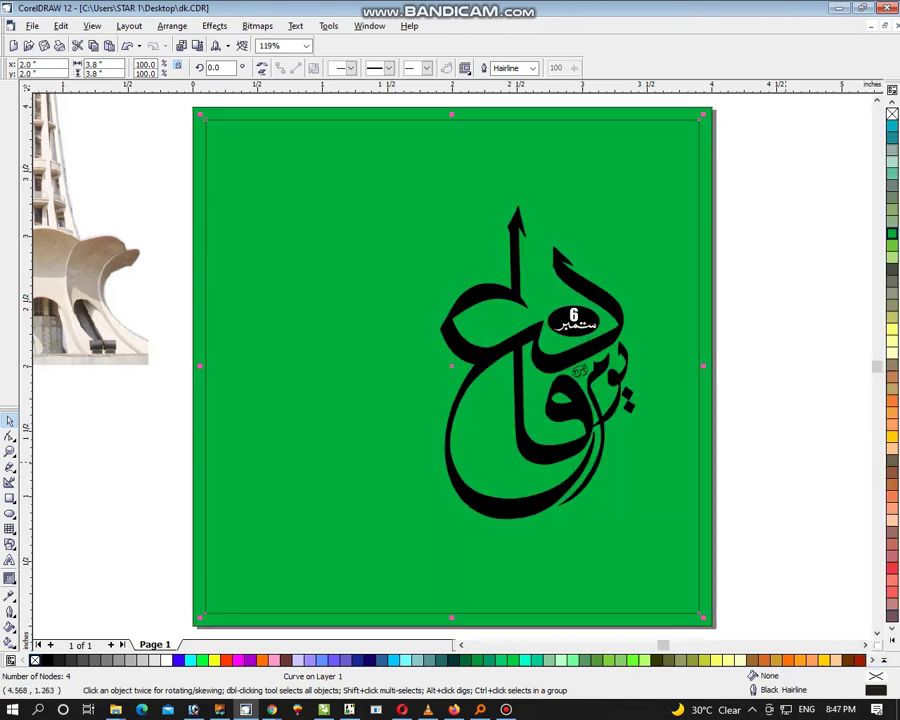
{"action": "left_click", "coordinate": [891, 257]}
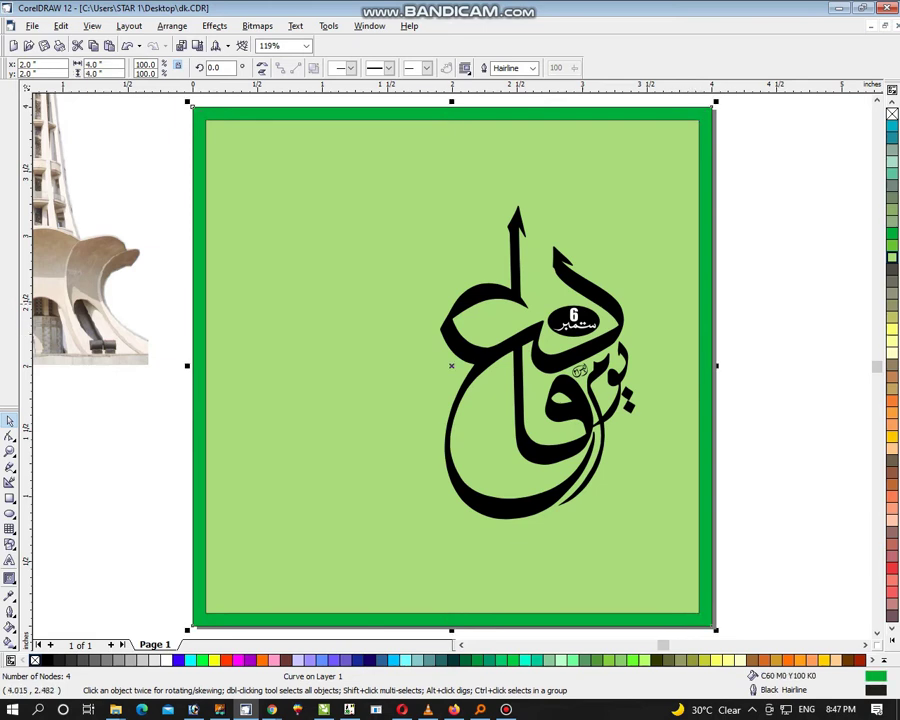
{"action": "right_click", "coordinate": [892, 114]}
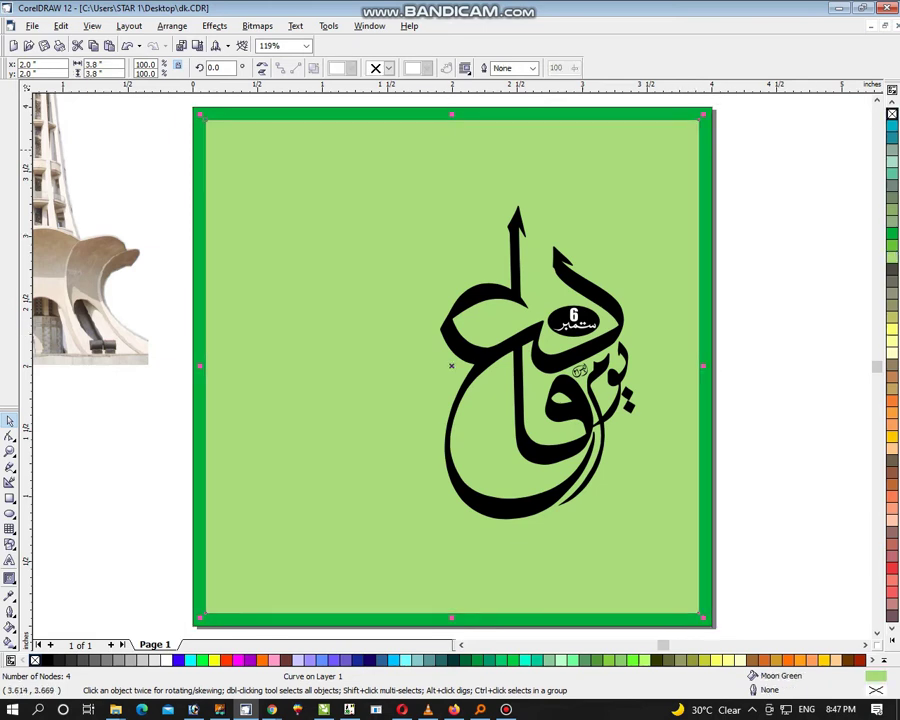
{"action": "left_click", "coordinate": [891, 640]}
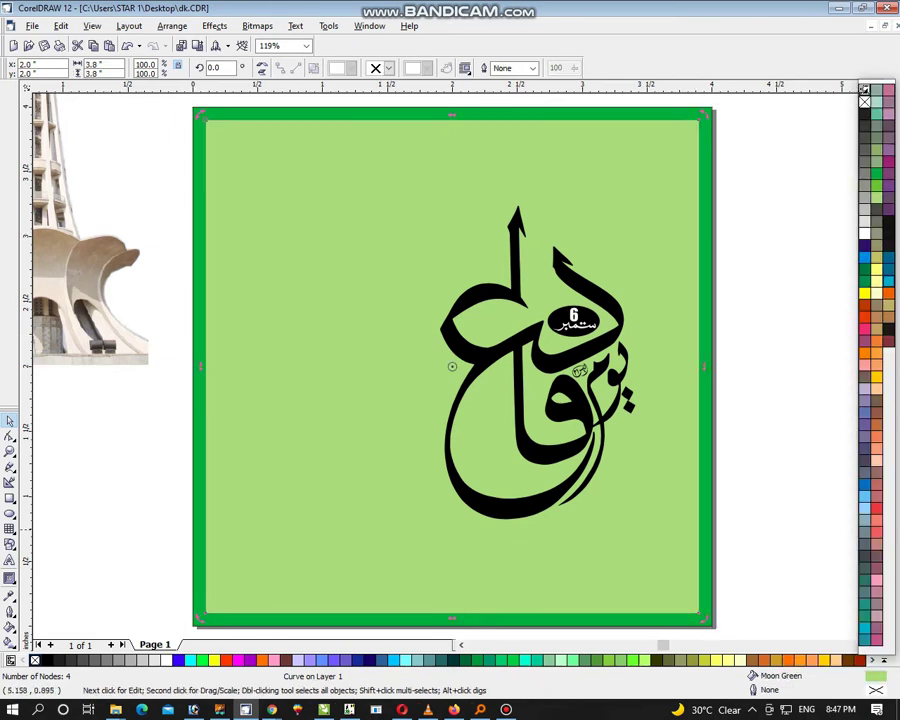
{"action": "left_click", "coordinate": [877, 186]}
Step: Enlarge the calligraphy group and move it up and to the left
{"action": "left_click", "coordinate": [581, 371]}
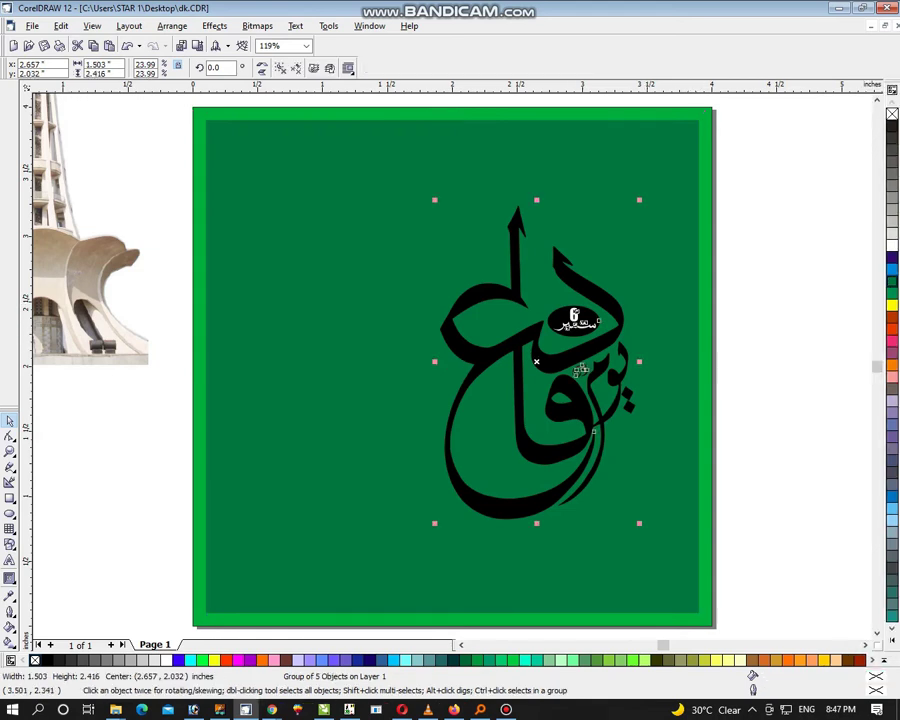
{"action": "left_click_drag", "start_coordinate": [581, 371], "coordinate": [498, 338]}
{"action": "key", "text": "Escape"}
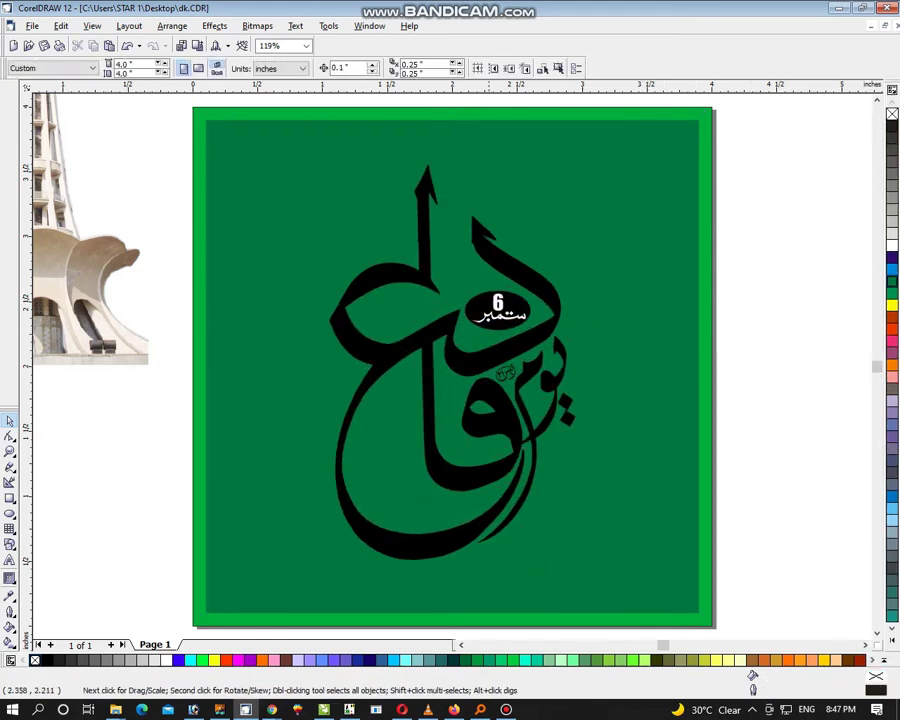
Step: Place the Minar-e-Pakistan picture on the poster's left and shift the calligraphy right
{"action": "left_click_drag", "start_coordinate": [110, 309], "coordinate": [405, 552]}
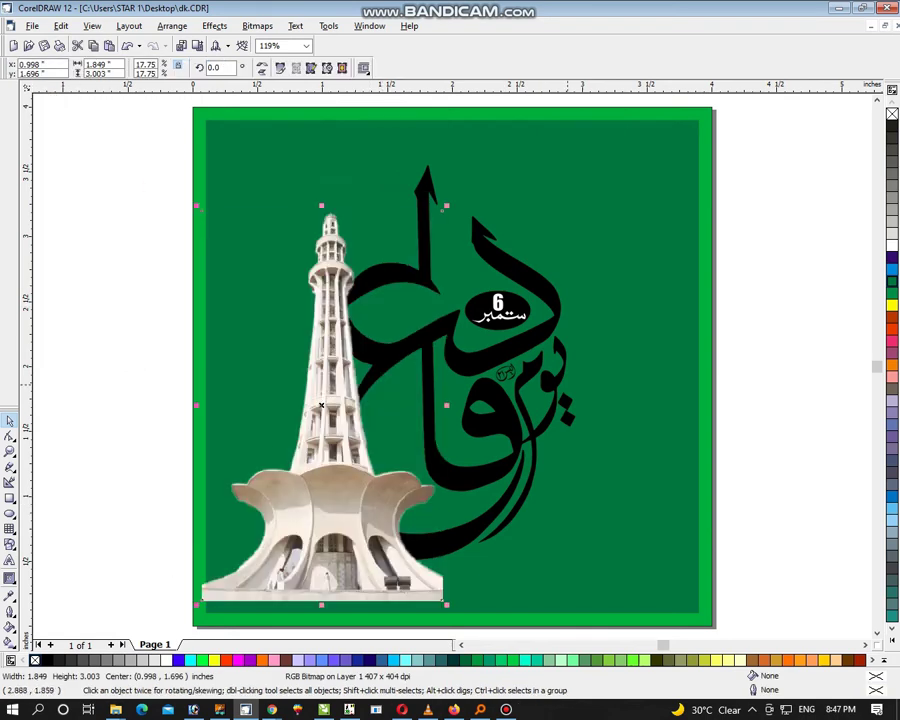
{"action": "left_click_drag", "start_coordinate": [486, 470], "coordinate": [553, 477]}
{"action": "mouse_move", "coordinate": [427, 456]}
{"action": "left_mouse_down"}
{"action": "mouse_move", "coordinate": [428, 464]}
{"action": "mouse_move", "coordinate": [427, 447]}
{"action": "left_mouse_up"}
{"action": "left_click", "coordinate": [403, 449]}
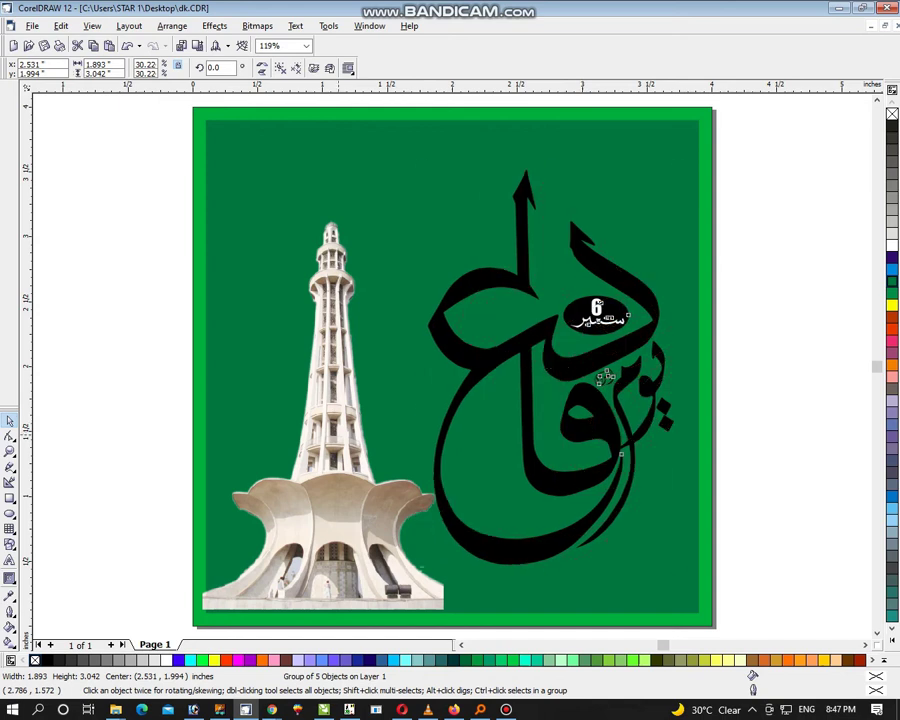
{"action": "left_click", "coordinate": [585, 426]}
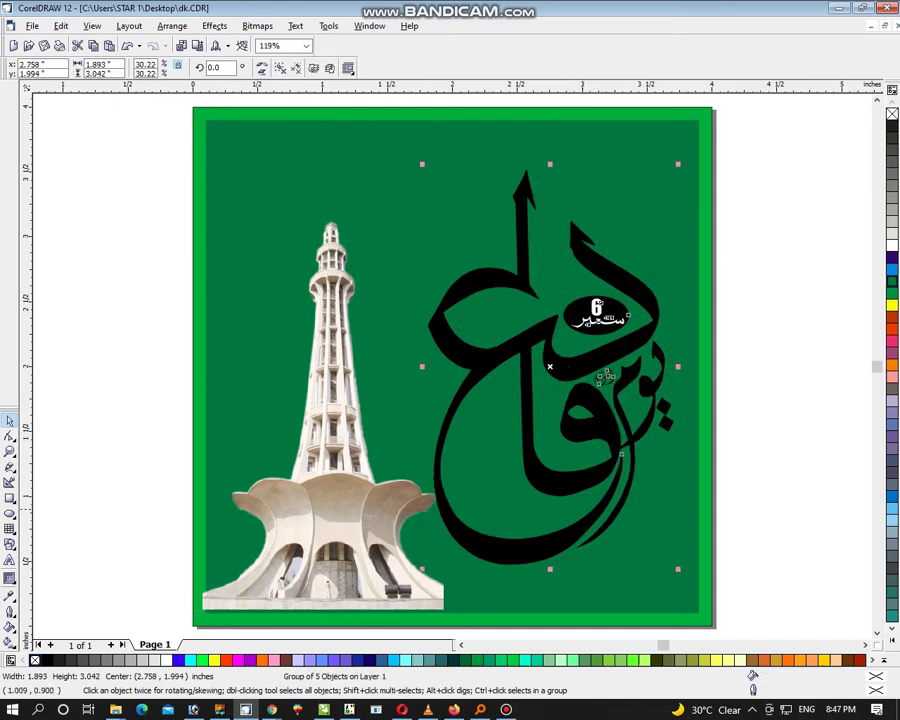
Step: Fine-tune the Minar picture's position and dismiss the Text Attributes prompt
{"action": "mouse_move", "coordinate": [330, 450]}
{"action": "left_mouse_down"}
{"action": "mouse_move", "coordinate": [339, 441]}
{"action": "mouse_move", "coordinate": [324, 459]}
{"action": "left_mouse_up"}
{"action": "left_click", "coordinate": [250, 160], "text": "shift"}
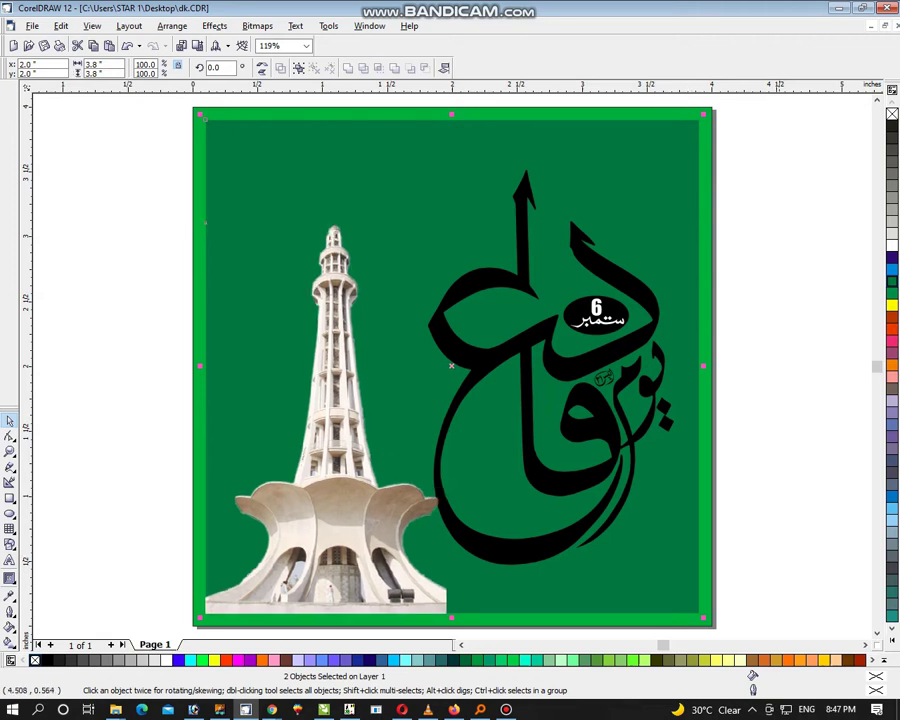
{"action": "left_click", "coordinate": [250, 160]}
{"action": "key", "text": "ctrl+t"}
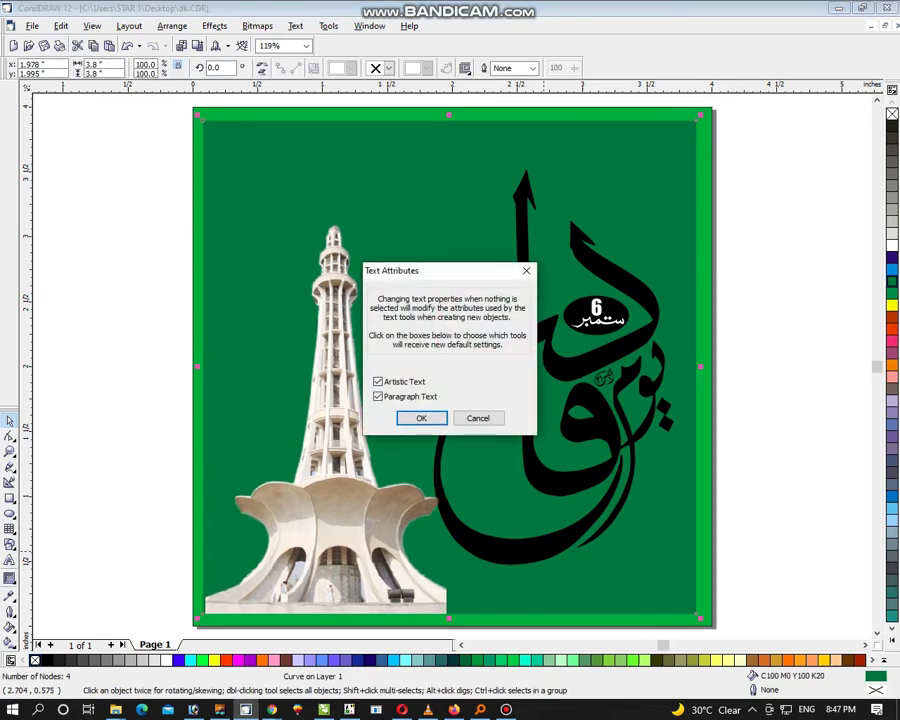
{"action": "key", "text": "Return"}
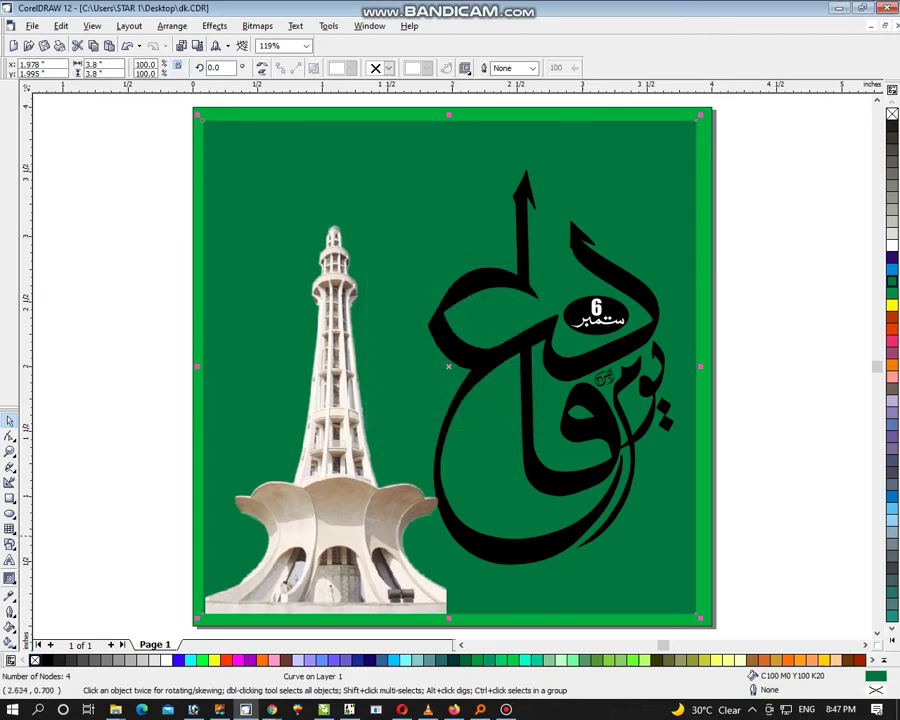
{"action": "left_click", "coordinate": [445, 480]}
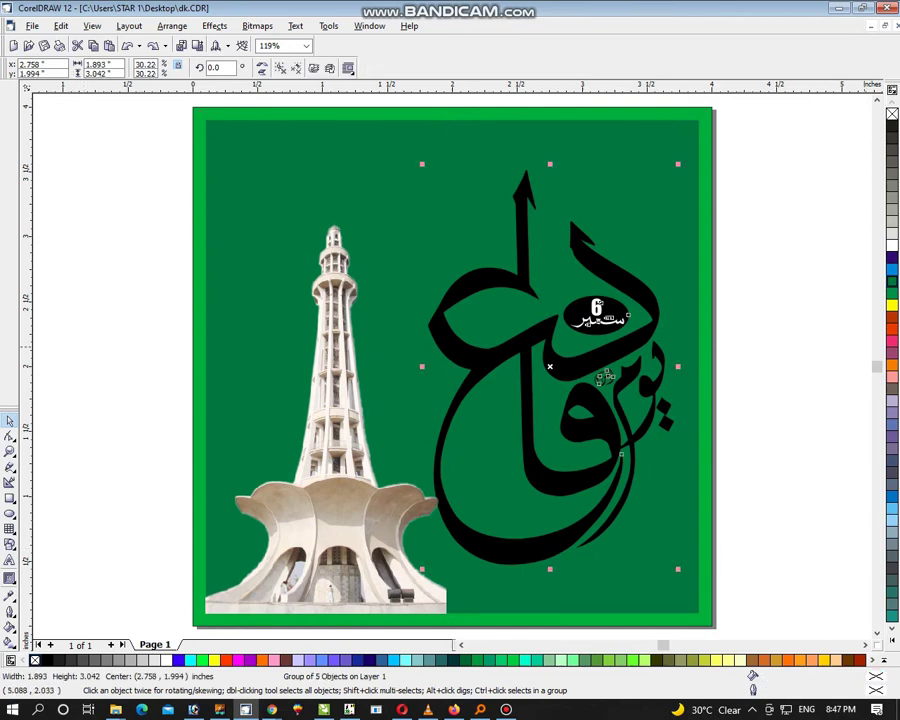
Step: Turn the calligraphy white and select the small date marking within it
{"action": "left_click", "coordinate": [892, 245]}
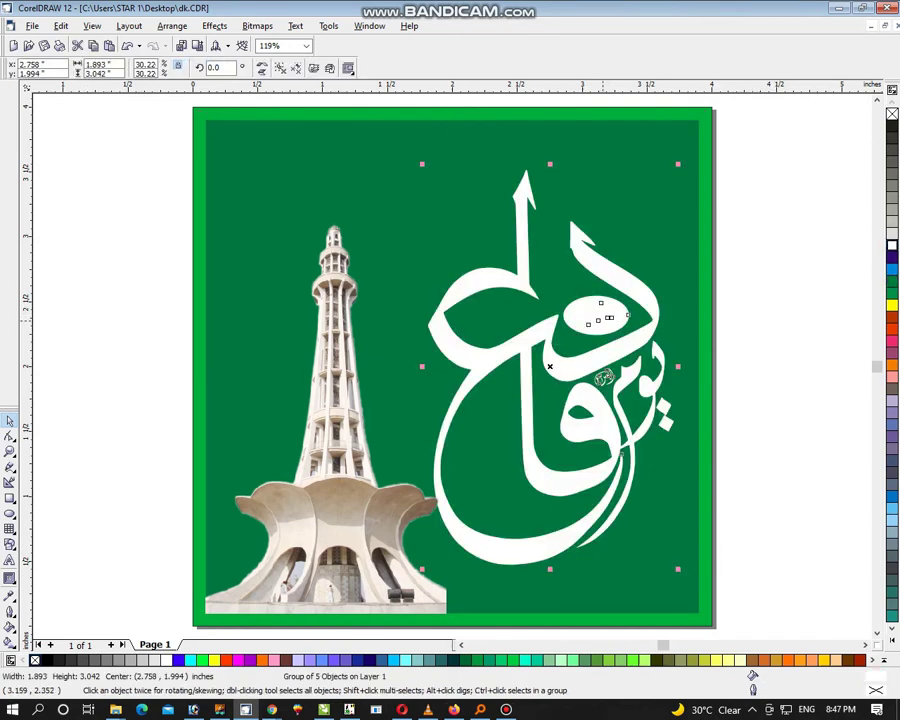
{"action": "left_click_drag", "start_coordinate": [715, 270], "coordinate": [785, 348]}
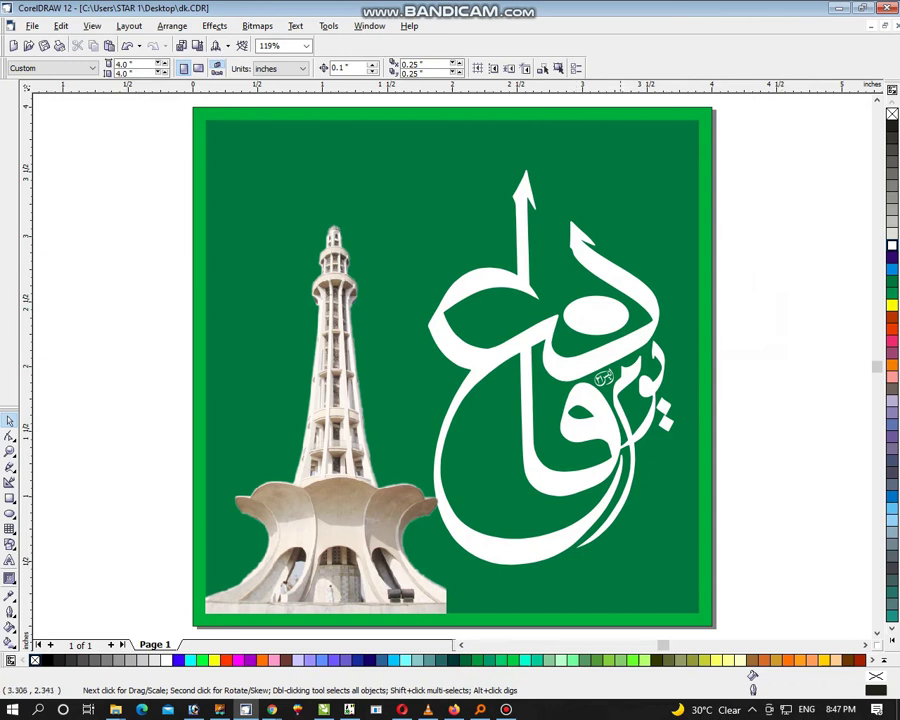
{"action": "left_click", "coordinate": [621, 311]}
{"action": "left_click_drag", "start_coordinate": [735, 262], "coordinate": [783, 390]}
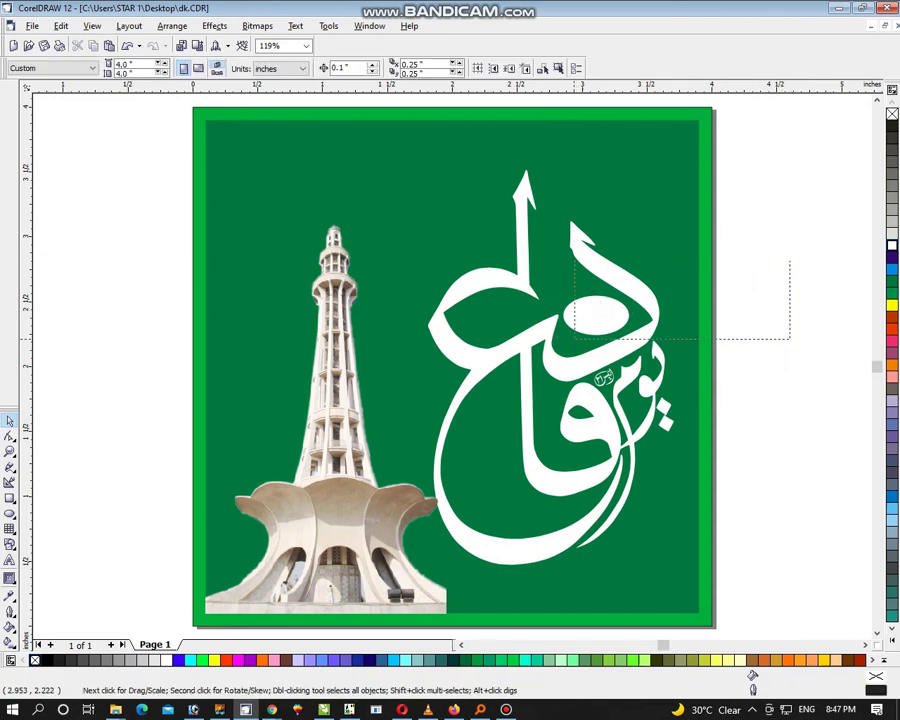
{"action": "left_click", "coordinate": [596, 305], "text": "ctrl"}
{"action": "left_click_drag", "start_coordinate": [649, 271], "coordinate": [783, 358]}
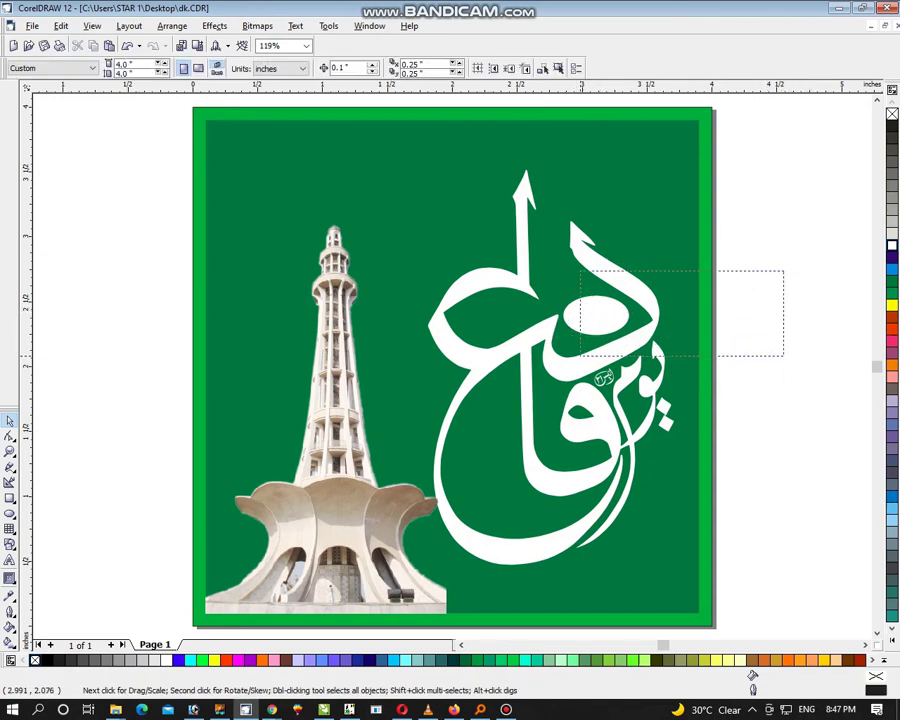
{"action": "left_click", "coordinate": [596, 305], "text": "ctrl"}
{"action": "left_click_drag", "start_coordinate": [730, 264], "coordinate": [592, 350]}
{"action": "left_click", "coordinate": [596, 305], "text": "ctrl"}
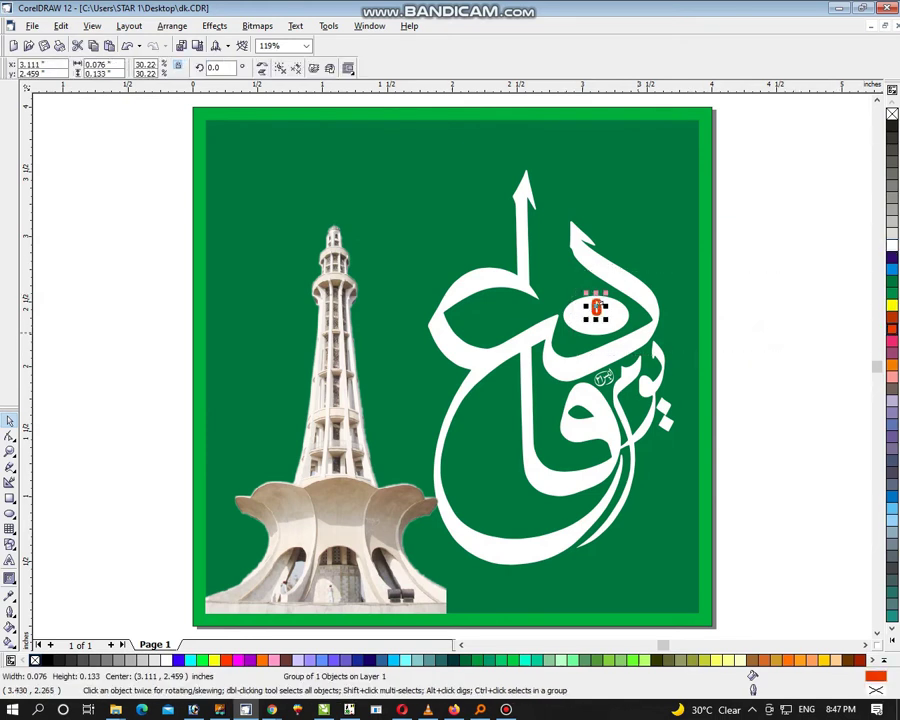
Step: Switch the view from Wireframe back to Enhanced full-colour display
{"action": "left_click", "coordinate": [92, 25]}
{"action": "left_click", "coordinate": [120, 52]}
{"action": "left_click", "coordinate": [596, 318]}
{"action": "left_click", "coordinate": [92, 25]}
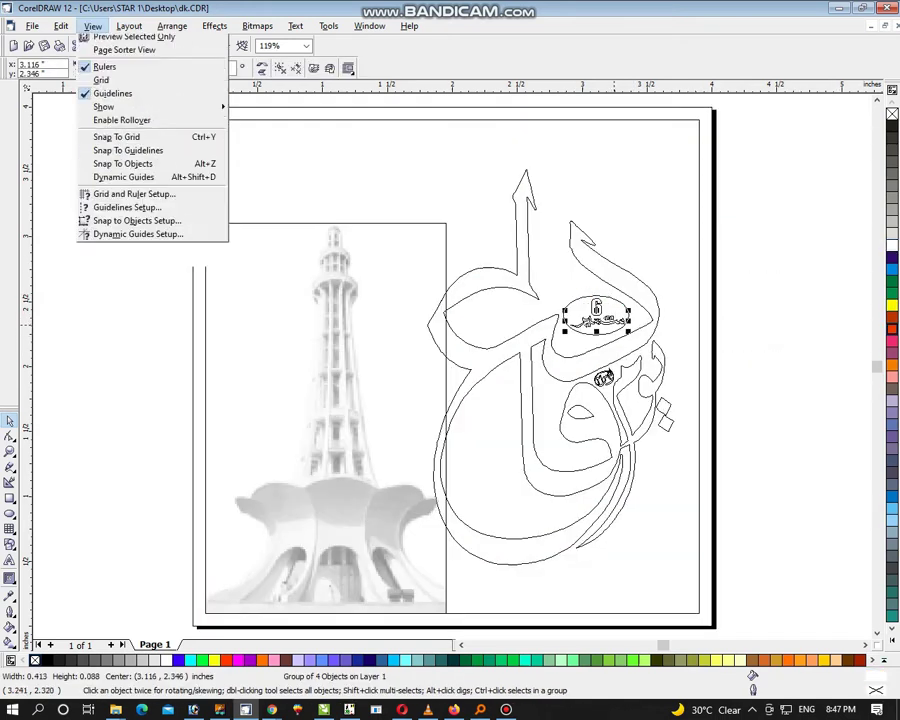
{"action": "left_click", "coordinate": [120, 92]}
Step: Deselect the calligraphy, undoing an accidental move
{"action": "left_click", "coordinate": [771, 340]}
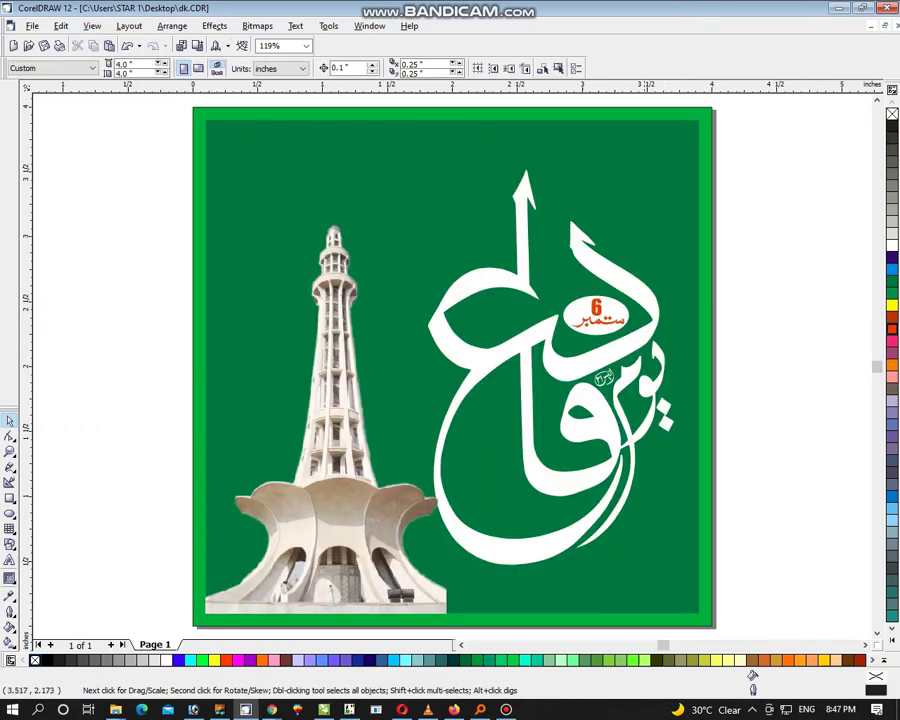
{"action": "left_click_drag", "start_coordinate": [649, 346], "coordinate": [707, 344]}
{"action": "key", "text": "ctrl+z"}
{"action": "left_click", "coordinate": [764, 343]}
Step: Clear the calligraphy selection and zoom out to show all objects
{"action": "left_click", "coordinate": [606, 378]}
{"action": "left_click", "coordinate": [661, 484]}
{"action": "left_click", "coordinate": [668, 410]}
{"action": "left_click", "coordinate": [742, 195]}
{"action": "key", "text": "ctrl+a"}
{"action": "key", "text": "F4"}
{"action": "key", "text": "Escape"}
Step: Ungroup the flag and jet and move the flag up-left away from the jet
{"action": "left_click", "coordinate": [533, 426]}
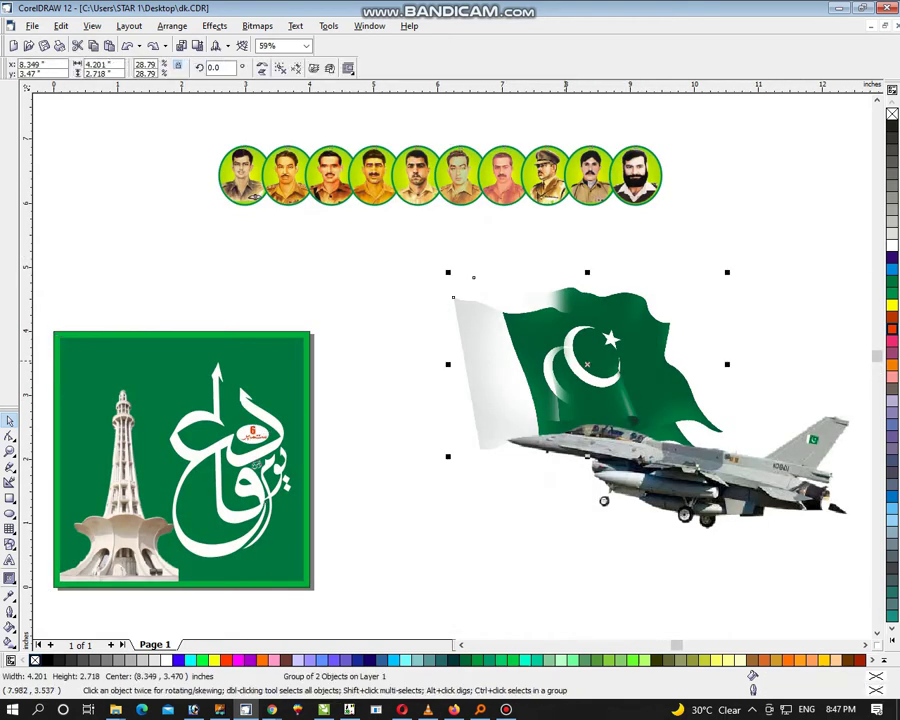
{"action": "key", "text": "ctrl+u"}
{"action": "key", "text": "Escape"}
{"action": "left_click_drag", "start_coordinate": [596, 398], "coordinate": [474, 326]}
{"action": "scroll", "coordinate": [474, 326], "scroll_direction": "up", "scroll_amount": 2}
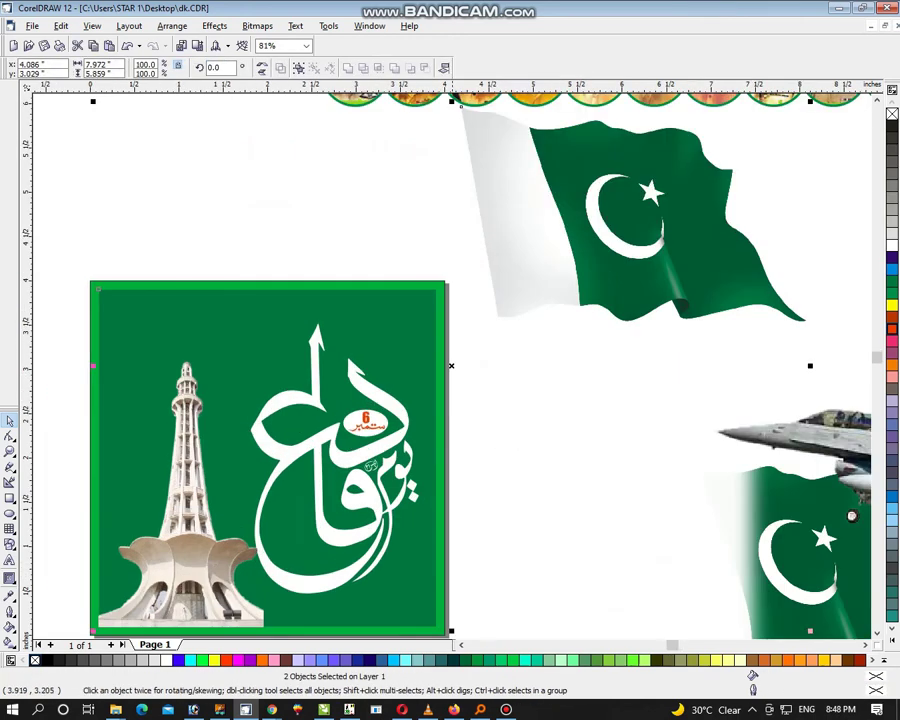
Step: PowerClip the flag inside the green square, positioned at its upper left
{"action": "left_click", "coordinate": [214, 25]}
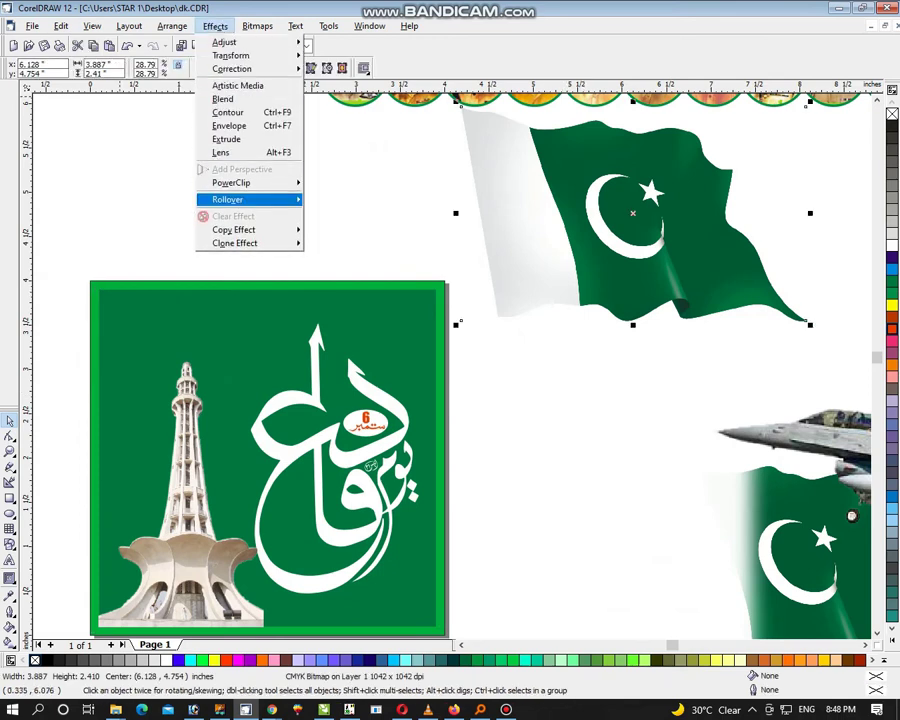
{"action": "left_click", "coordinate": [214, 25]}
{"action": "left_click", "coordinate": [268, 458]}
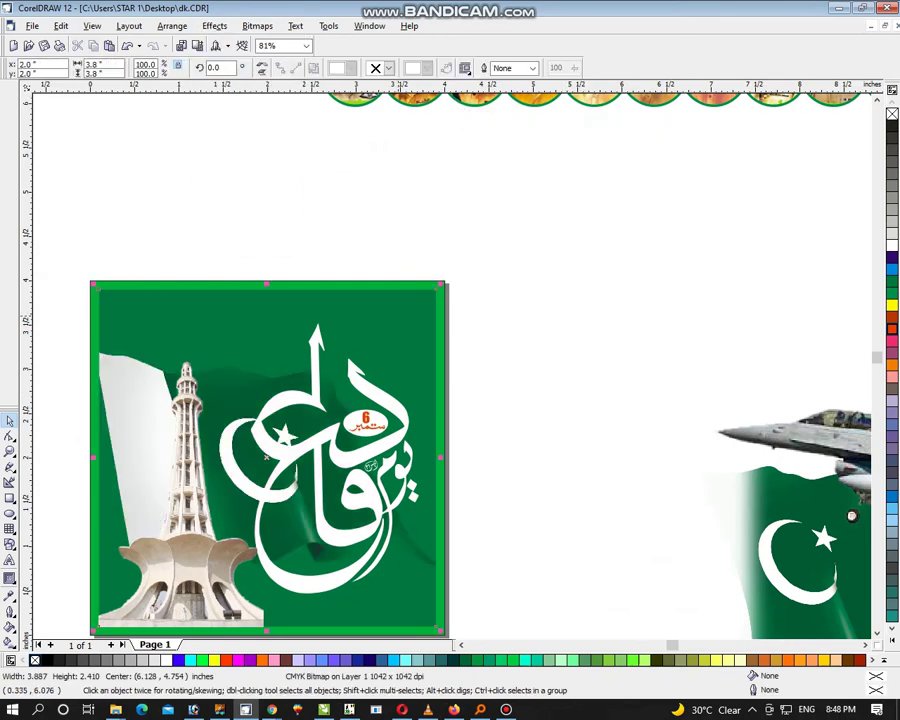
{"action": "left_click", "coordinate": [268, 458], "text": "ctrl"}
{"action": "left_click_drag", "start_coordinate": [268, 458], "coordinate": [363, 254]}
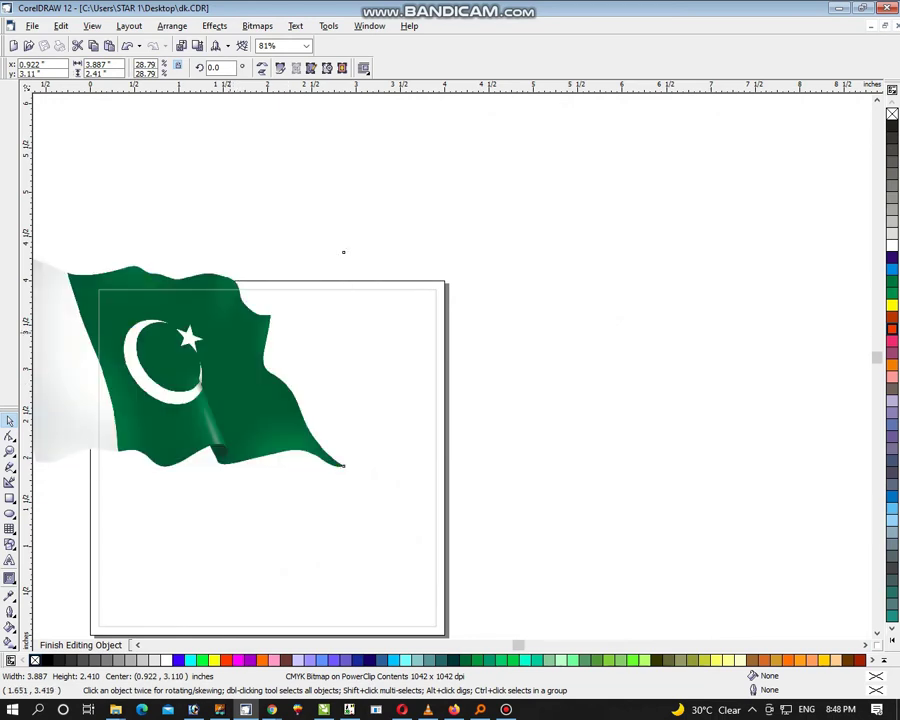
{"action": "right_click", "coordinate": [232, 324]}
{"action": "left_click", "coordinate": [300, 362]}
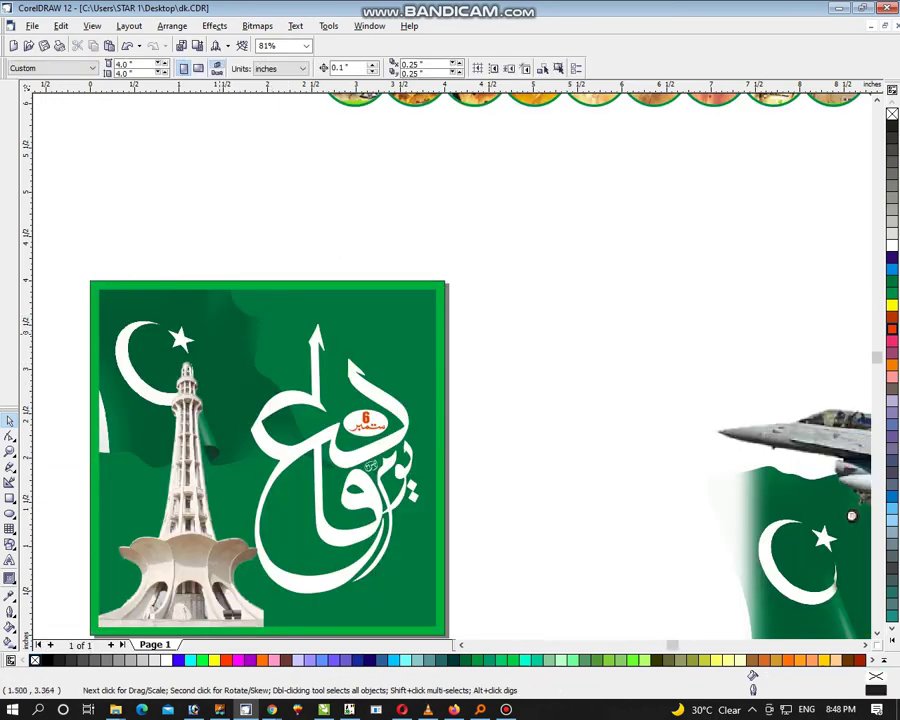
Step: Re-edit the PowerClip contents to adjust the flag, then zoom out to all objects
{"action": "left_click", "coordinate": [268, 458]}
{"action": "left_click", "coordinate": [268, 458], "text": "ctrl"}
{"action": "left_click", "coordinate": [220, 380]}
{"action": "right_click", "coordinate": [195, 313]}
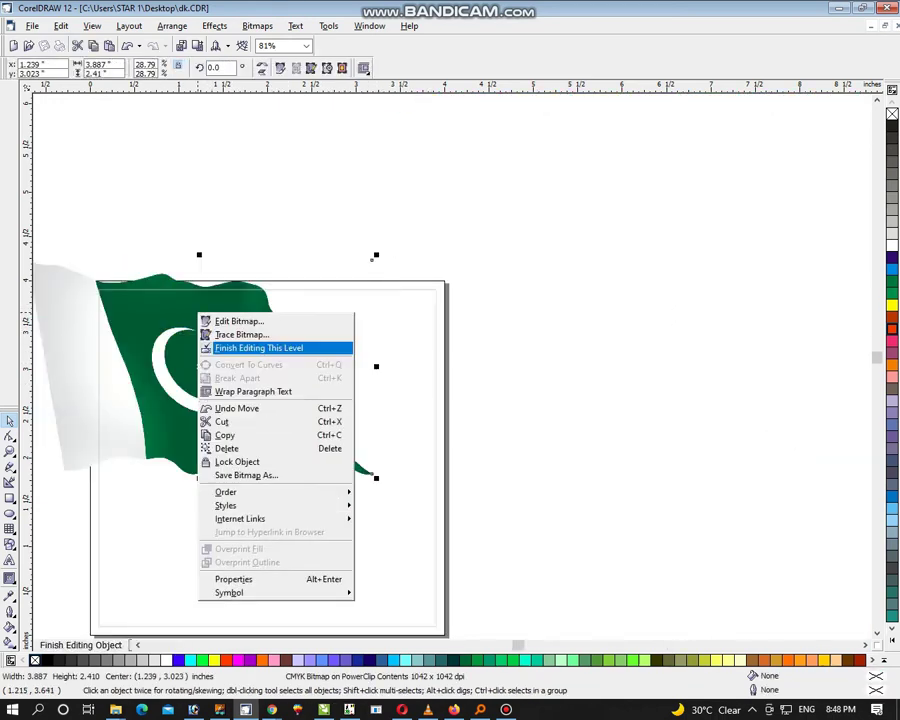
{"action": "left_click", "coordinate": [265, 347]}
{"action": "key", "text": "Escape"}
{"action": "key", "text": "ctrl+a"}
{"action": "key", "text": "F4"}
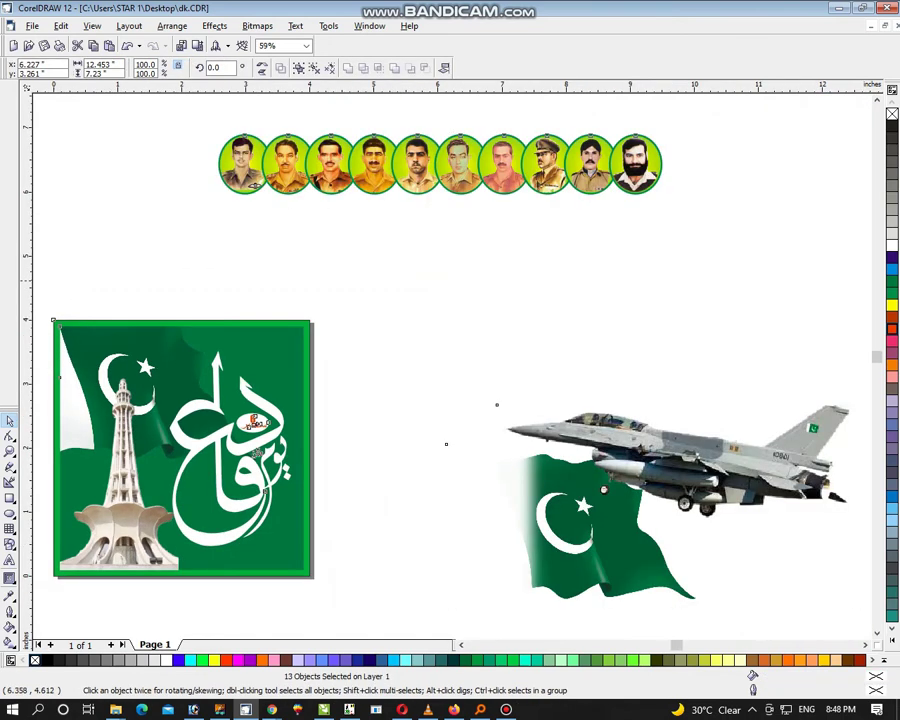
Step: Move the jet onto the poster, shrink it under an inch wide, and place it on the crescent
{"action": "left_click", "coordinate": [467, 414]}
{"action": "left_click", "coordinate": [693, 465]}
{"action": "left_click_drag", "start_coordinate": [603, 489], "coordinate": [126, 377]}
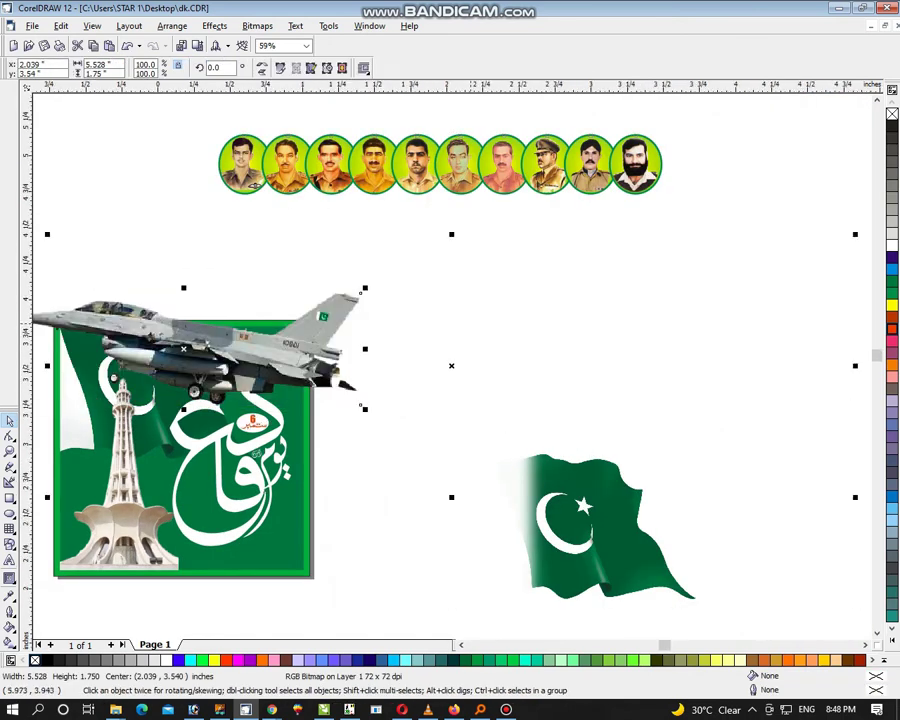
{"action": "key", "text": "shift+F2"}
{"action": "left_click_drag", "start_coordinate": [854, 494], "coordinate": [522, 391]}
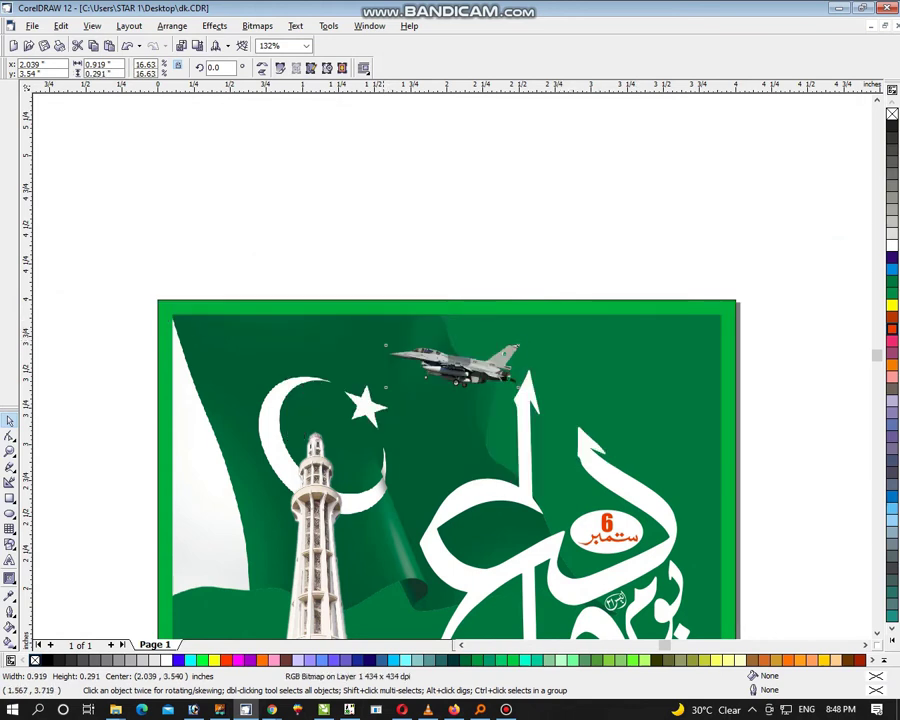
{"action": "left_click_drag", "start_coordinate": [380, 341], "coordinate": [306, 315]}
{"action": "left_click_drag", "start_coordinate": [306, 389], "coordinate": [193, 396]}
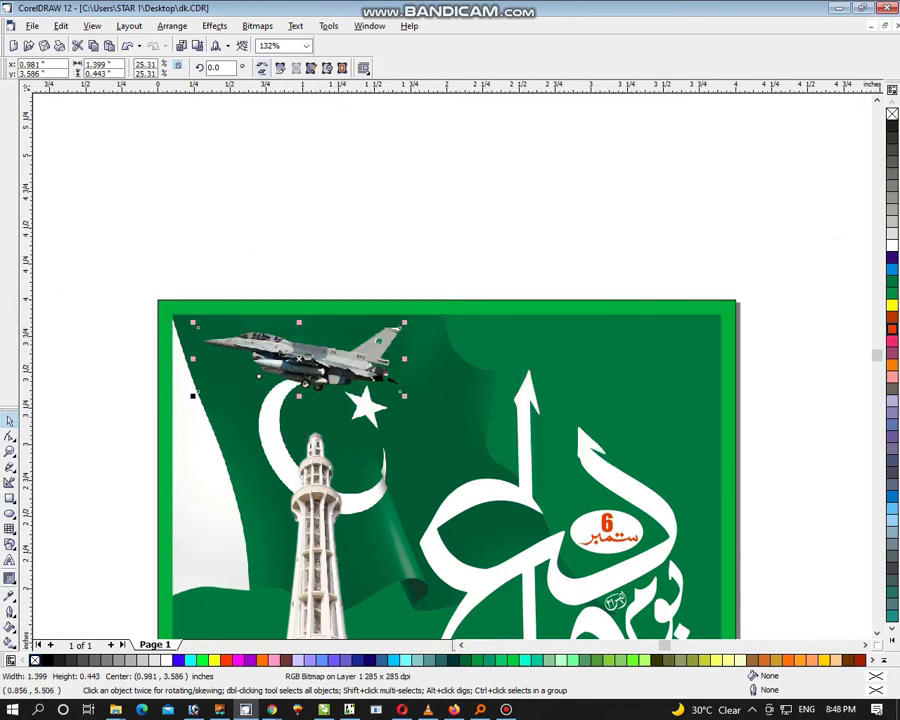
Step: Enlarge the jet slightly onto the flag's white stripe and nudge the calligraphy right and down
{"action": "key", "text": "Tab"}
{"action": "key", "text": "shift+F2"}
{"action": "key", "text": "Escape"}
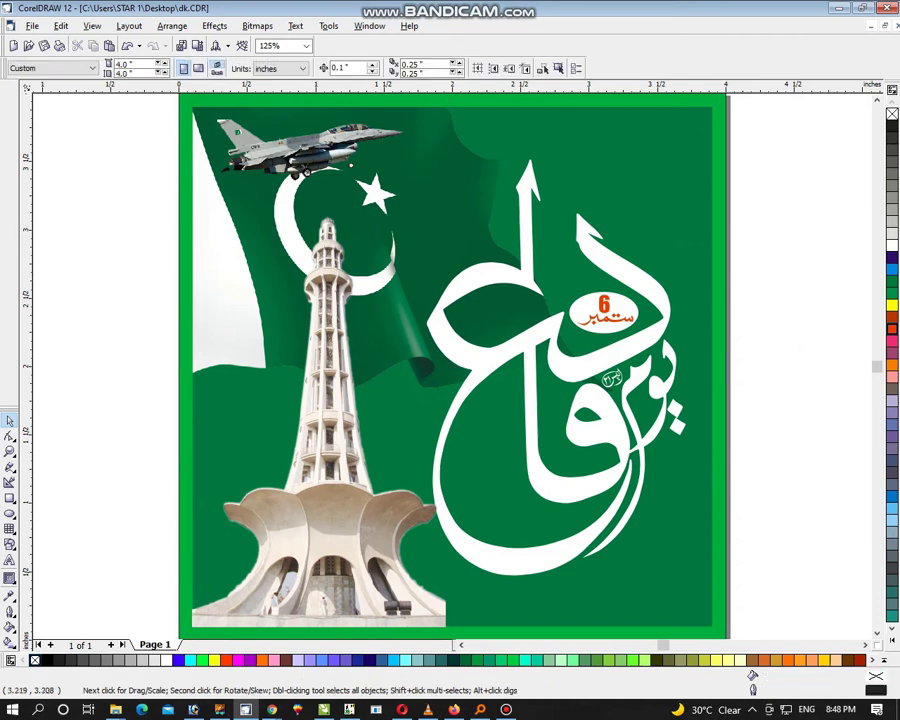
{"action": "left_click", "coordinate": [330, 155]}
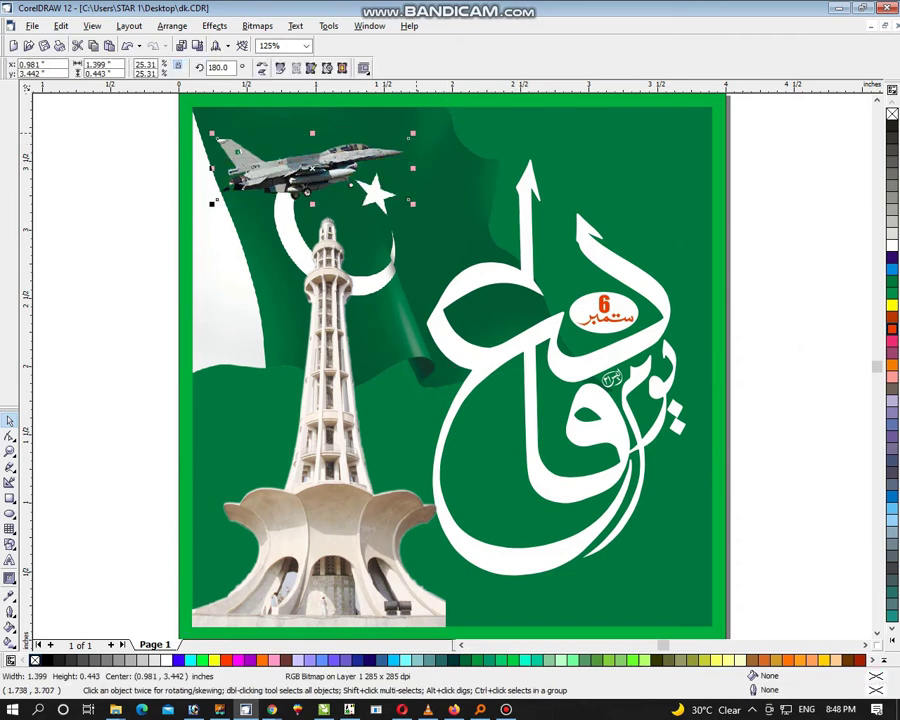
{"action": "left_click_drag", "start_coordinate": [413, 133], "coordinate": [421, 130]}
{"action": "mouse_move", "coordinate": [367, 186]}
{"action": "left_mouse_down"}
{"action": "mouse_move", "coordinate": [492, 230]}
{"action": "mouse_move", "coordinate": [357, 188]}
{"action": "left_mouse_up"}
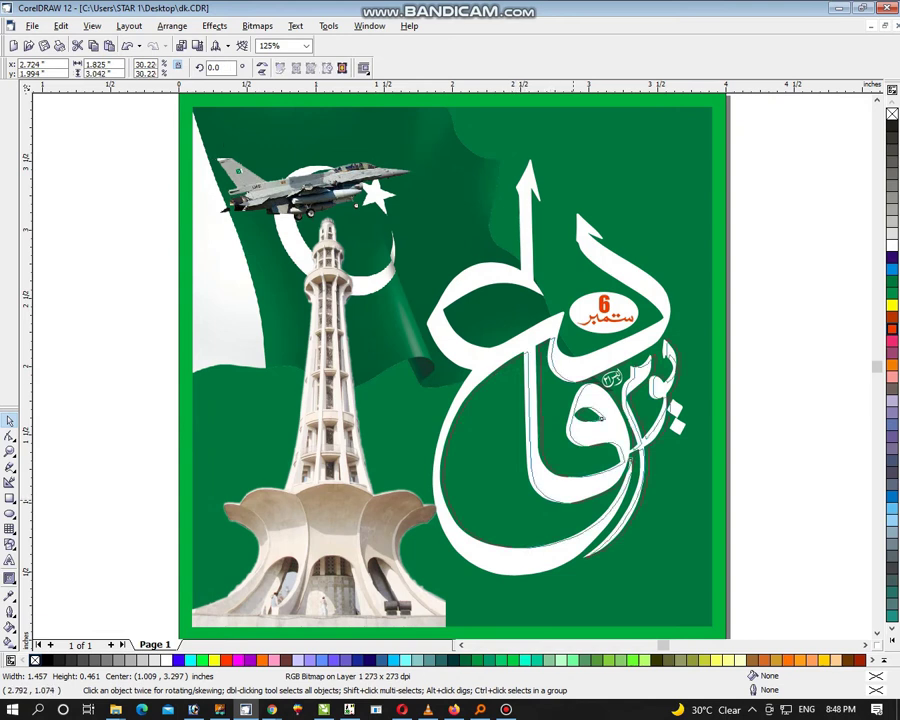
{"action": "key", "text": "Tab"}
{"action": "key", "text": "Right"}
{"action": "key", "text": "Down"}
Step: Tilt the jet about 13 degrees and shrink it slightly
{"action": "left_click", "coordinate": [212, 214]}
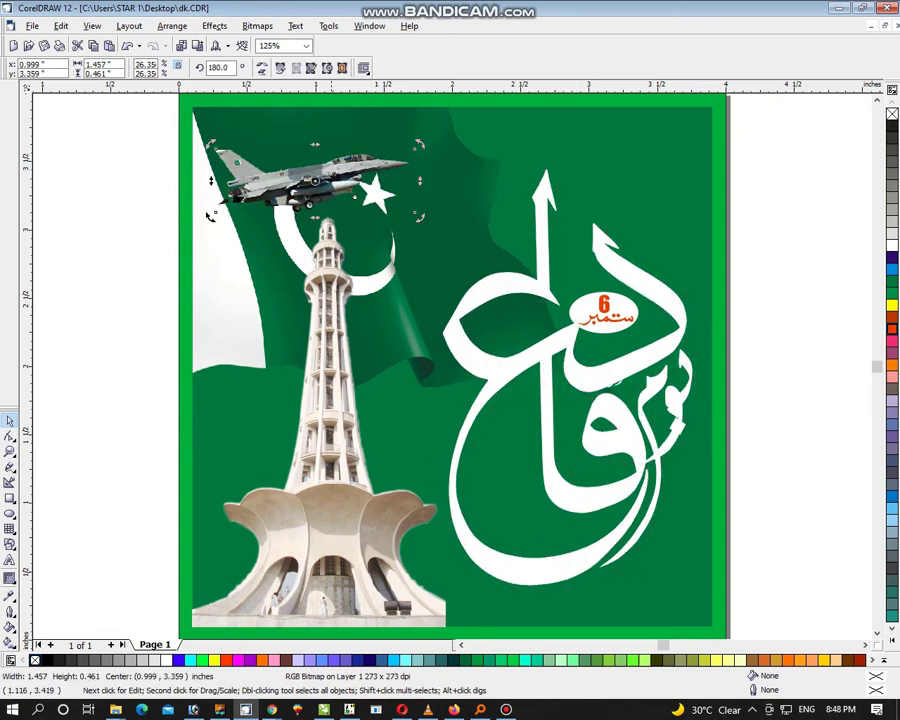
{"action": "left_click_drag", "start_coordinate": [210, 216], "coordinate": [222, 236]}
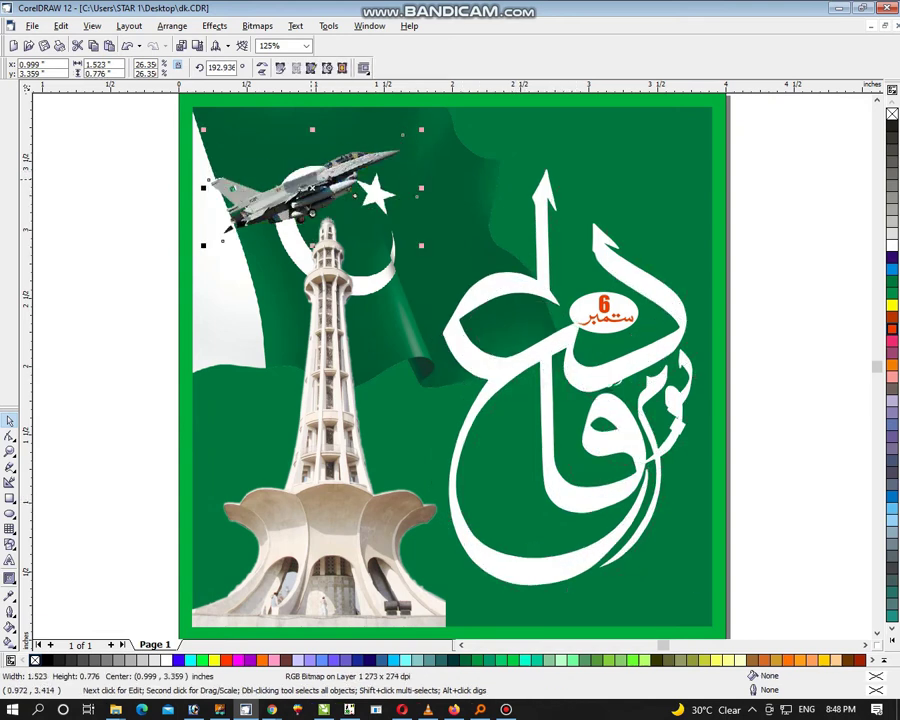
{"action": "left_click_drag", "start_coordinate": [402, 134], "coordinate": [368, 155]}
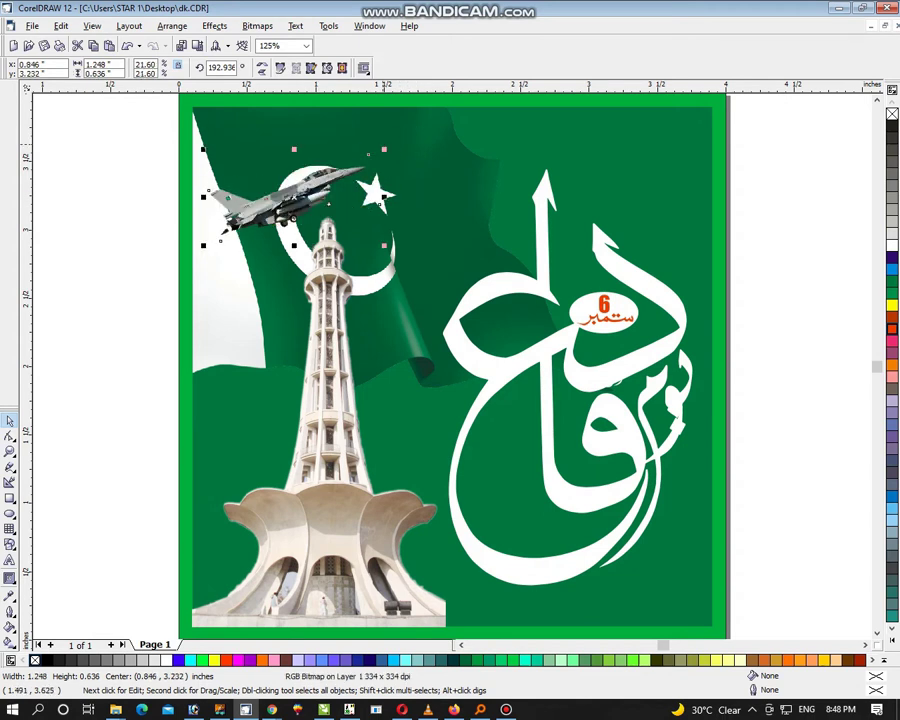
{"action": "key", "text": "Escape"}
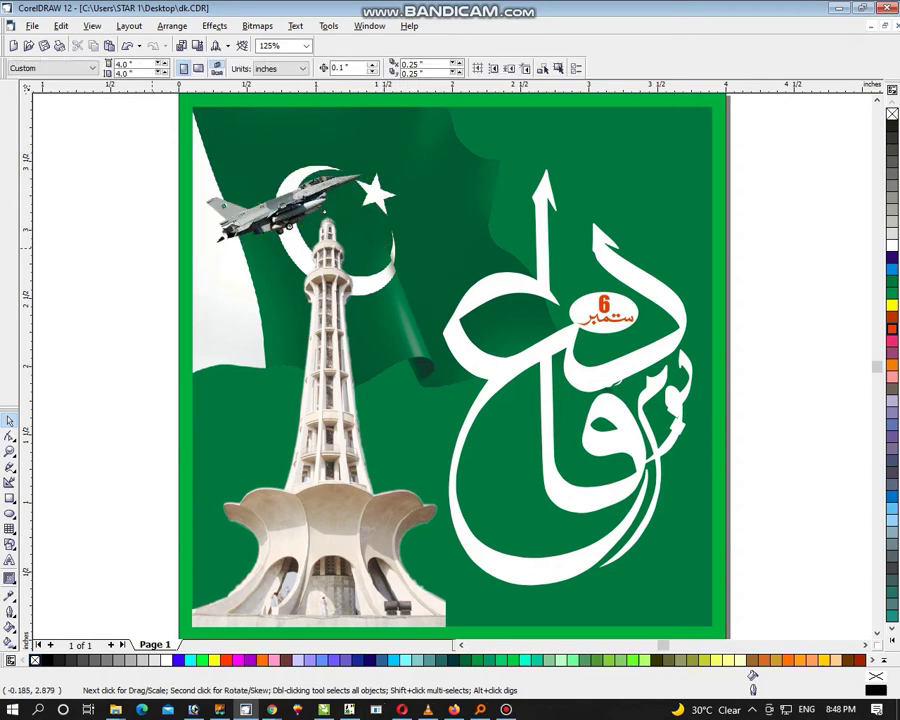
{"action": "key", "text": "ctrl+a"}
{"action": "key", "text": "shift+F2"}
{"action": "key", "text": "Escape"}
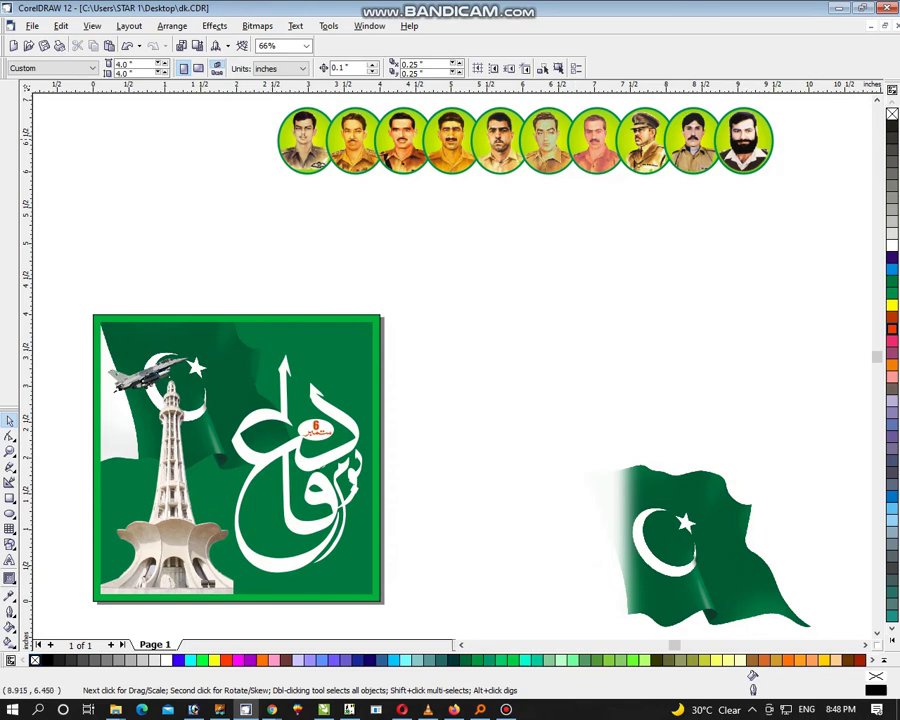
Step: Drag the ten-portrait row to the poster's top and scale it to about 55% to fit
{"action": "left_click_drag", "start_coordinate": [734, 137], "coordinate": [430, 343]}
{"action": "key", "text": "shift+F2"}
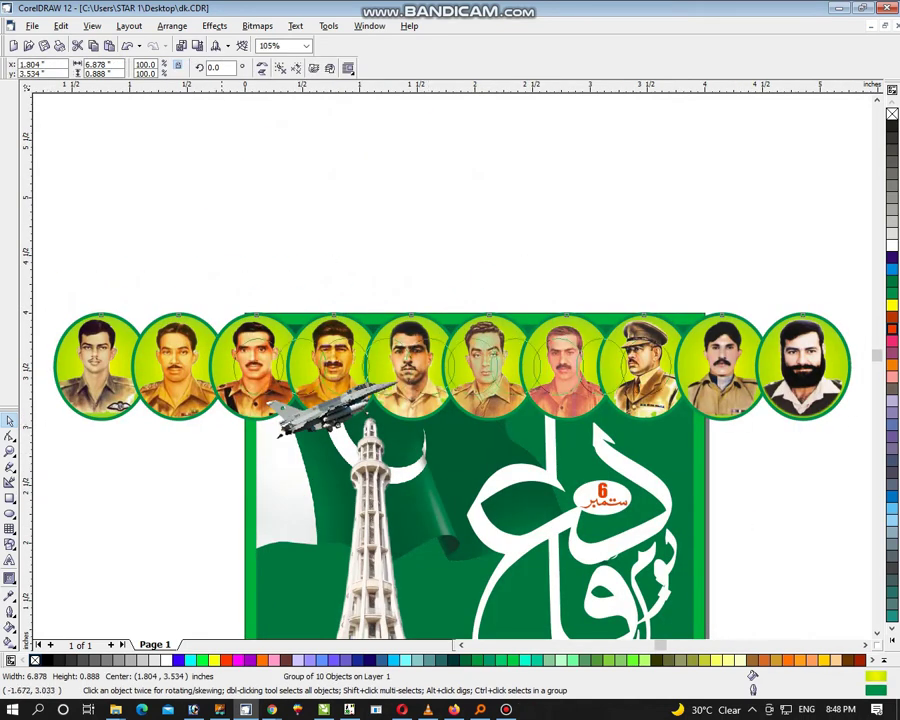
{"action": "left_click_drag", "start_coordinate": [51, 421], "coordinate": [228, 398]}
{"action": "key", "text": "ctrl+a"}
{"action": "key", "text": "shift+F2"}
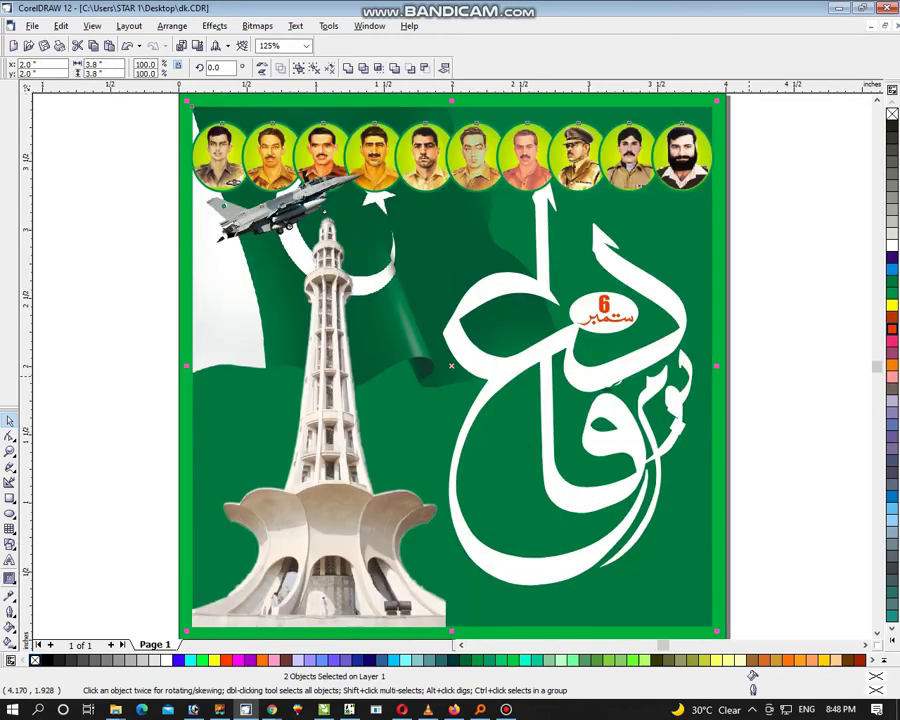
{"action": "key", "text": "Escape"}
{"action": "left_click", "coordinate": [676, 425]}
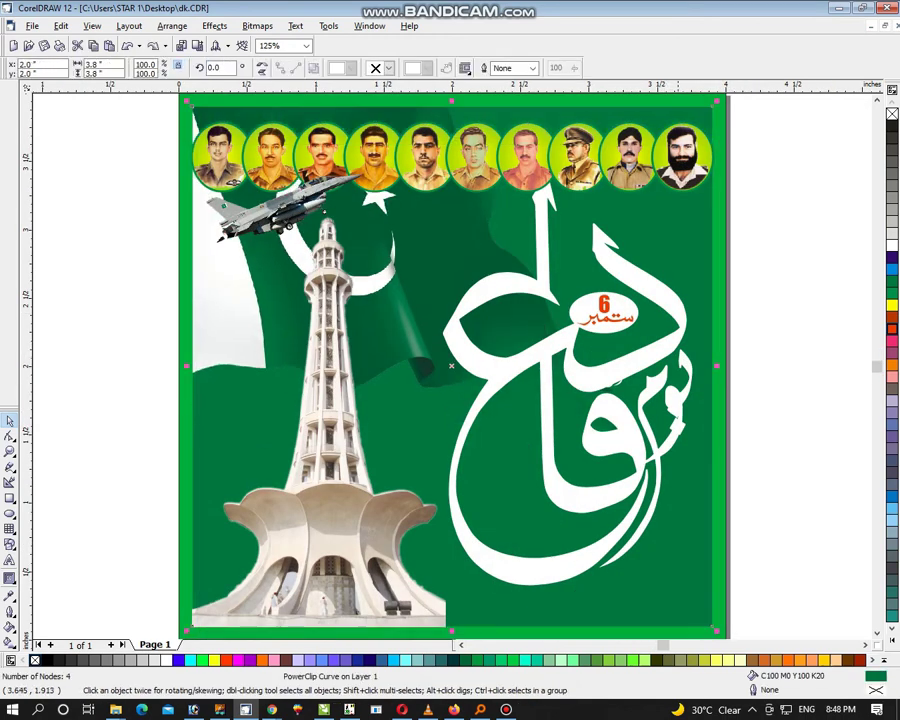
Step: Select the two small marks beside the calligraphy, undoing a trial move
{"action": "left_click", "coordinate": [676, 425], "text": "alt"}
{"action": "left_click", "coordinate": [676, 425], "text": "alt"}
{"action": "left_click_drag", "start_coordinate": [650, 362], "coordinate": [803, 470]}
{"action": "left_click_drag", "start_coordinate": [676, 445], "coordinate": [674, 442]}
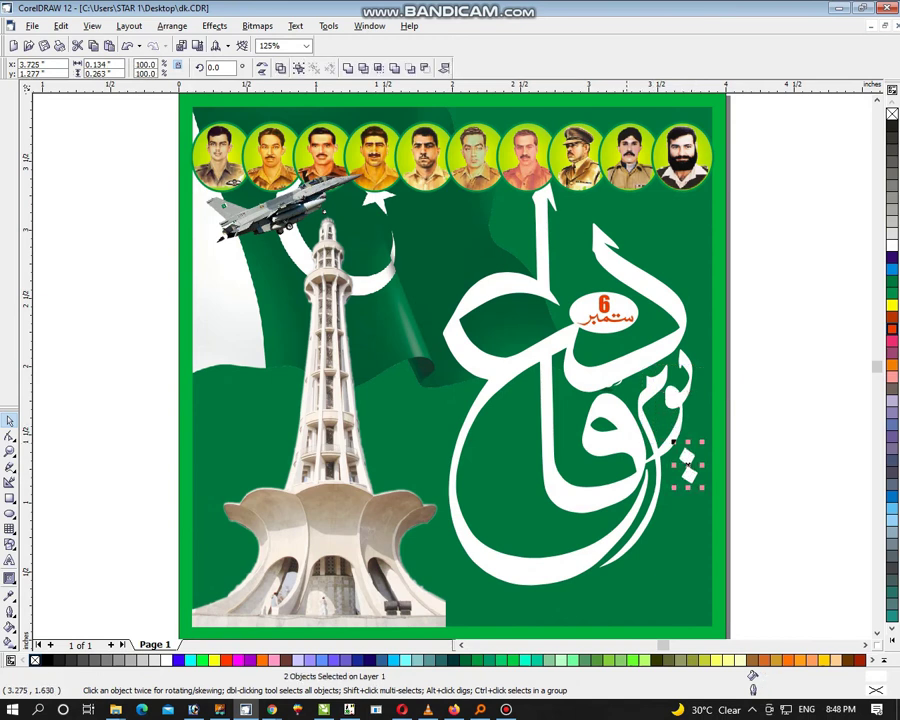
{"action": "key", "text": "ctrl+z"}
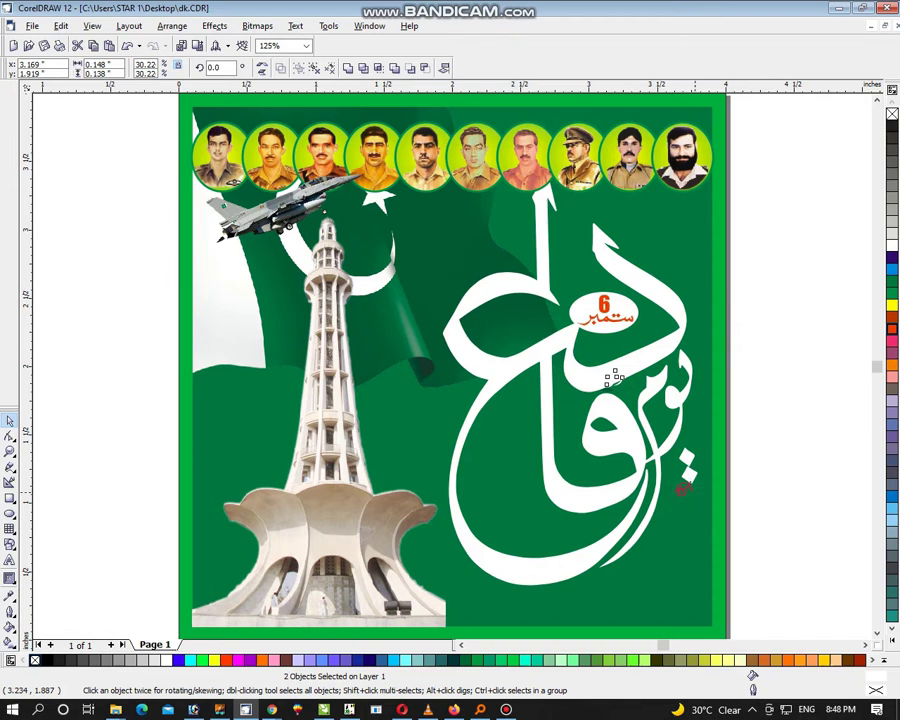
{"action": "key", "text": "Tab"}
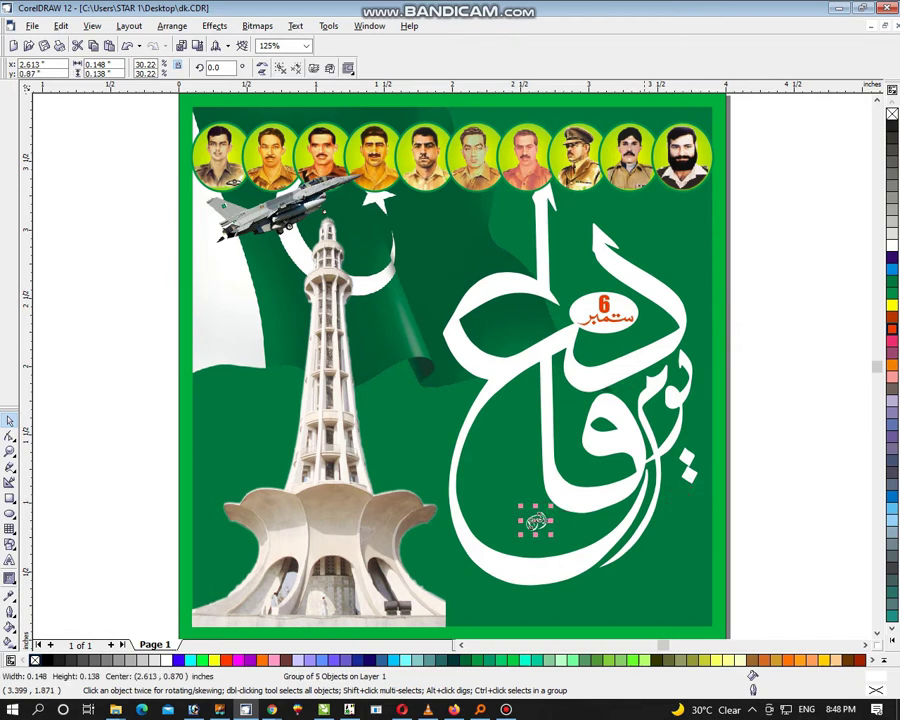
Step: Shift the 6 ستمبر badge up-left, then shrink and re-centre the calligraphy
{"action": "left_click_drag", "start_coordinate": [800, 172], "coordinate": [555, 345]}
{"action": "left_click_drag", "start_coordinate": [603, 311], "coordinate": [597, 305]}
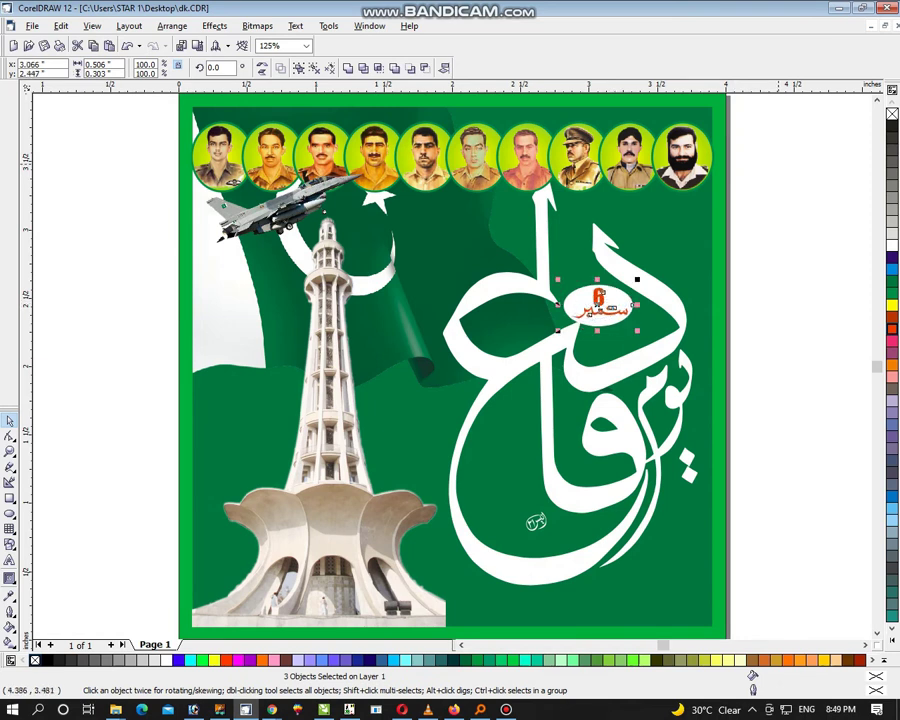
{"action": "left_click_drag", "start_coordinate": [784, 159], "coordinate": [430, 560]}
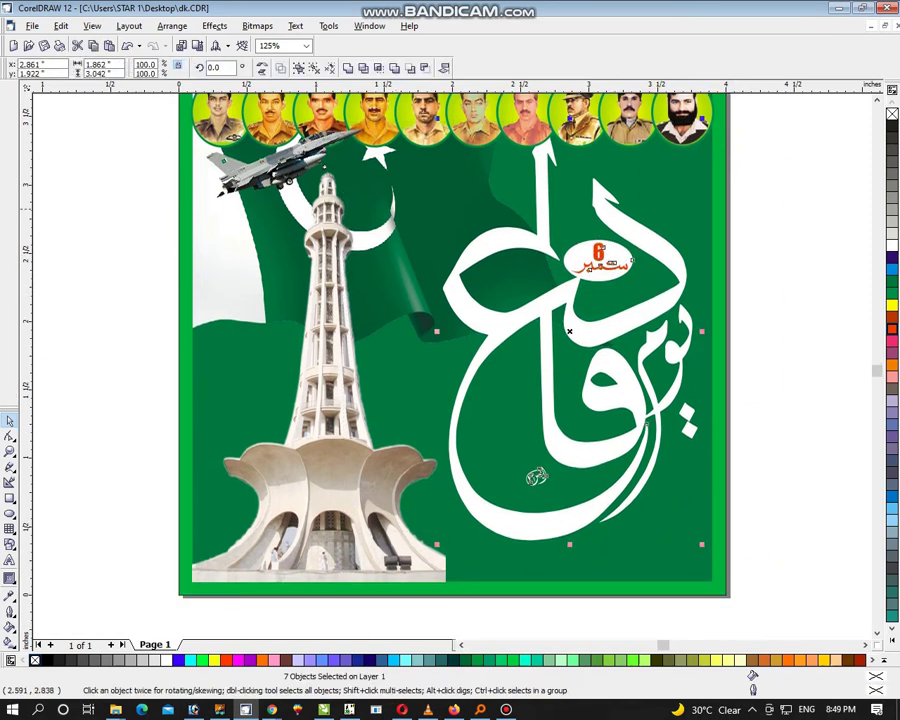
{"action": "left_click_drag", "start_coordinate": [632, 258], "coordinate": [636, 279]}
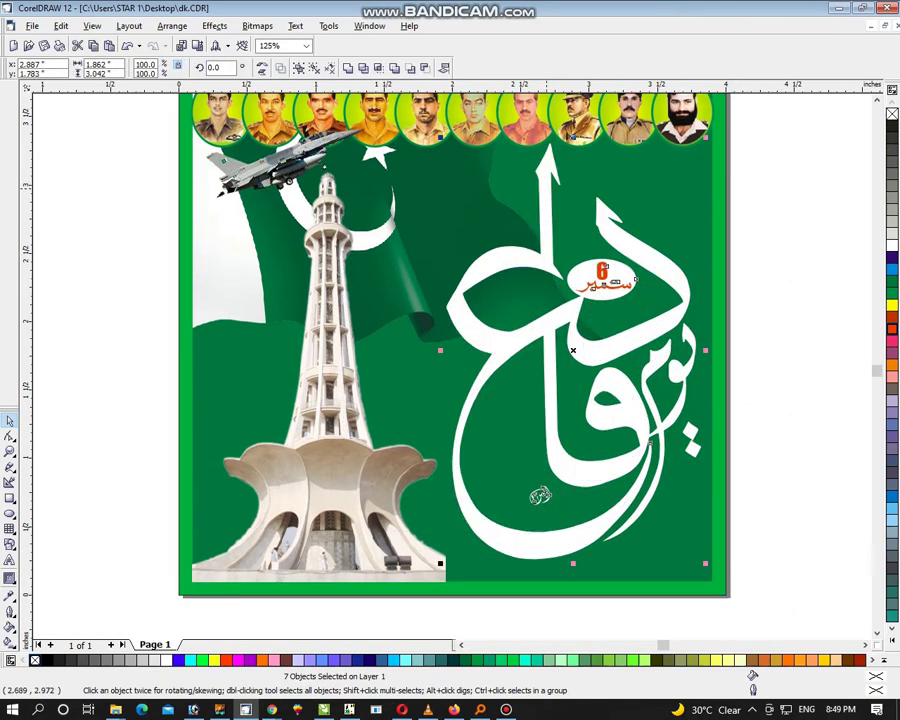
{"action": "left_click_drag", "start_coordinate": [707, 134], "coordinate": [693, 157]}
{"action": "left_click_drag", "start_coordinate": [641, 252], "coordinate": [635, 256]}
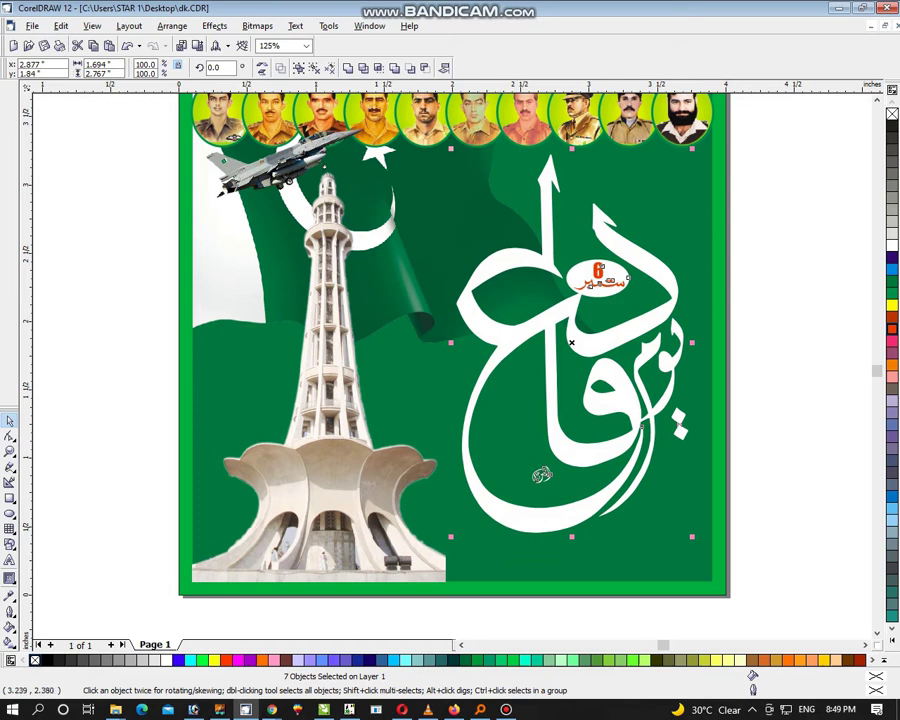
Step: Move the jet down-left beside the Minar's top and zoom to the whole poster
{"action": "left_click_drag", "start_coordinate": [280, 165], "coordinate": [214, 210]}
{"action": "left_click", "coordinate": [318, 376]}
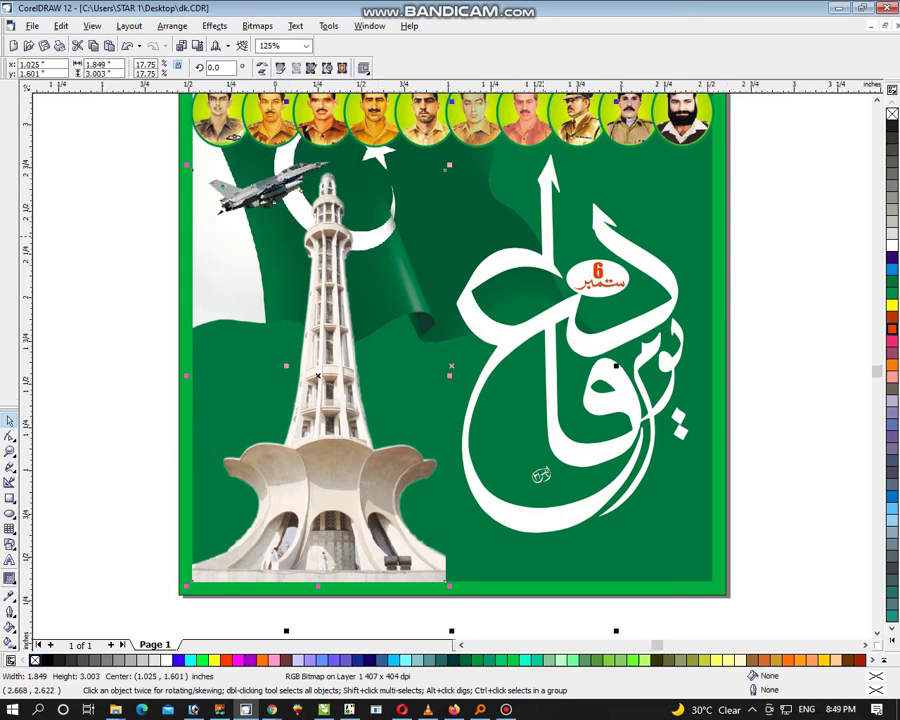
{"action": "key", "text": "shift+F2"}
{"action": "key", "text": "Tab"}
{"action": "key", "text": "F3"}
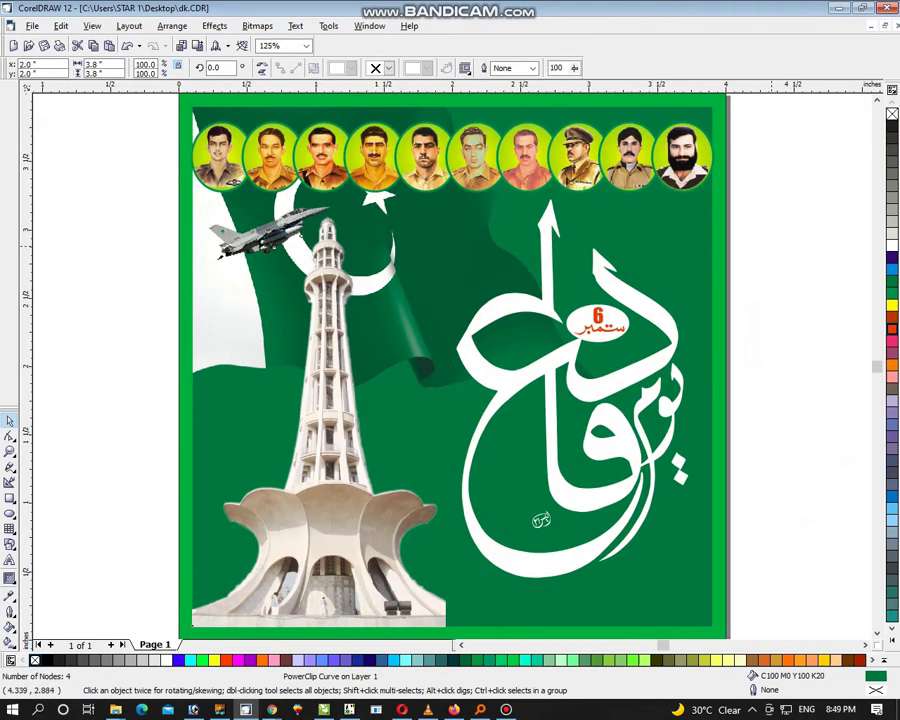
Step: Delete the small logo beside the page and move the calligraphy back fully onto the page
{"action": "key", "text": "Escape"}
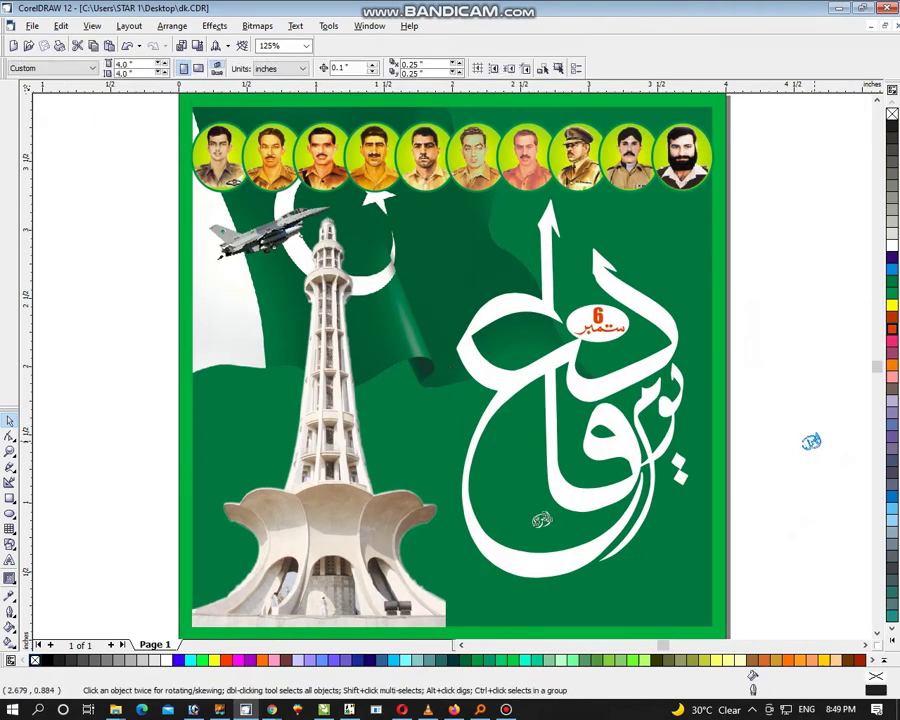
{"action": "key", "text": "Tab"}
{"action": "key", "text": "Delete"}
{"action": "left_click_drag", "start_coordinate": [798, 240], "coordinate": [560, 346]}
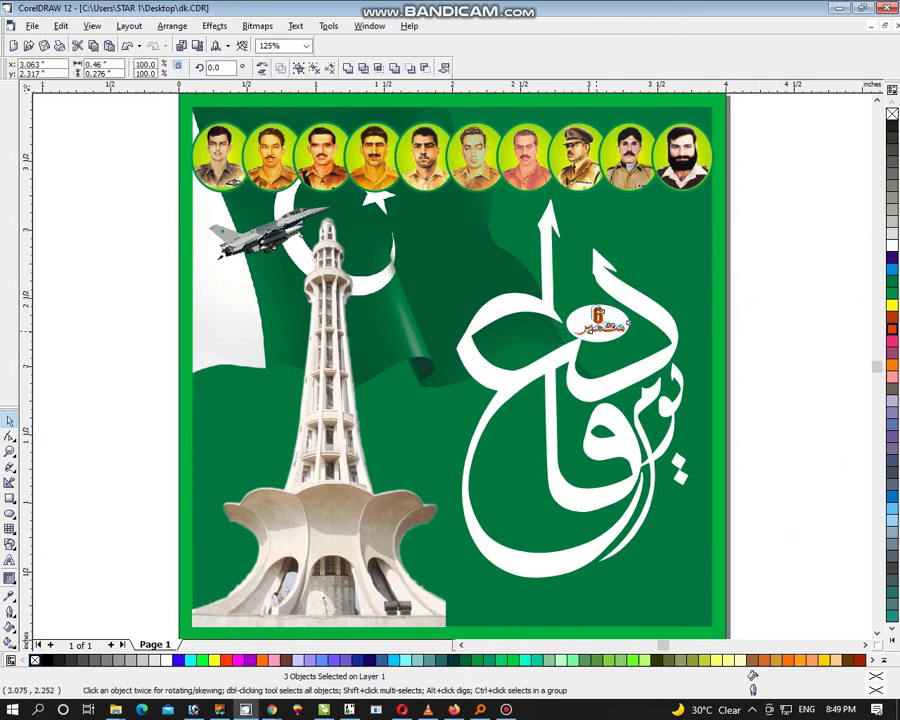
{"action": "key", "text": "ctrl+z"}
{"action": "key", "text": "ctrl+z"}
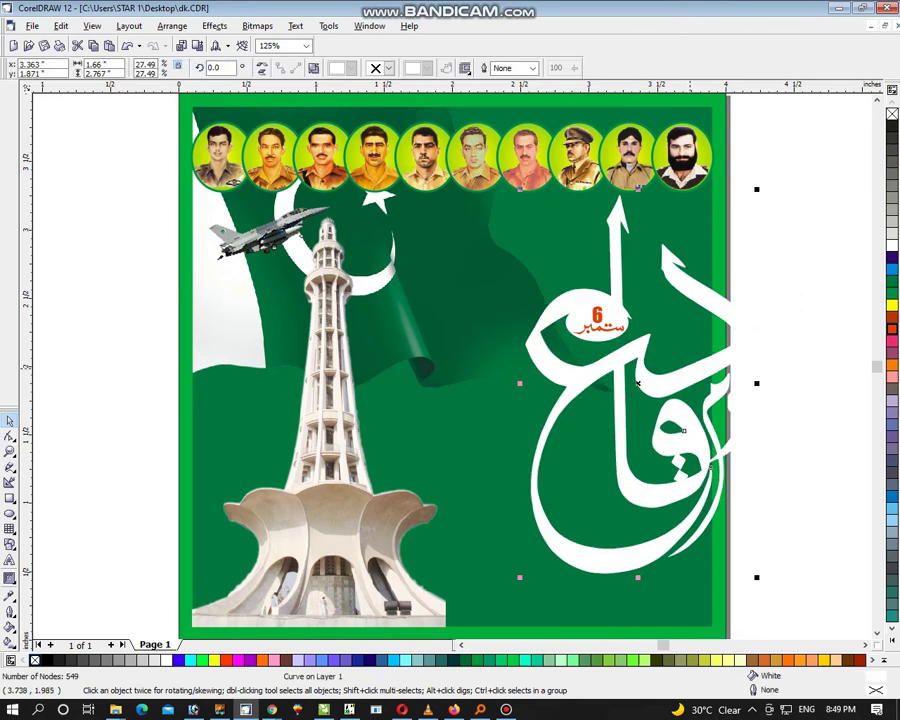
{"action": "left_click_drag", "start_coordinate": [637, 383], "coordinate": [569, 388]}
{"action": "key", "text": "Escape"}
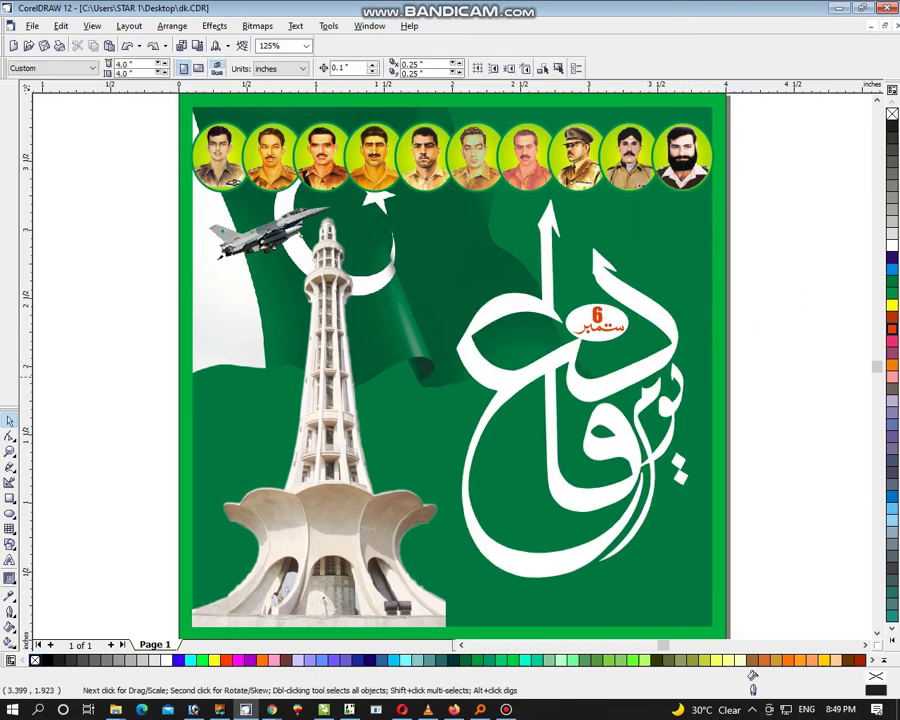
Step: Fill the white calligraphy and its two small dots with yellow
{"action": "left_click", "coordinate": [568, 388]}
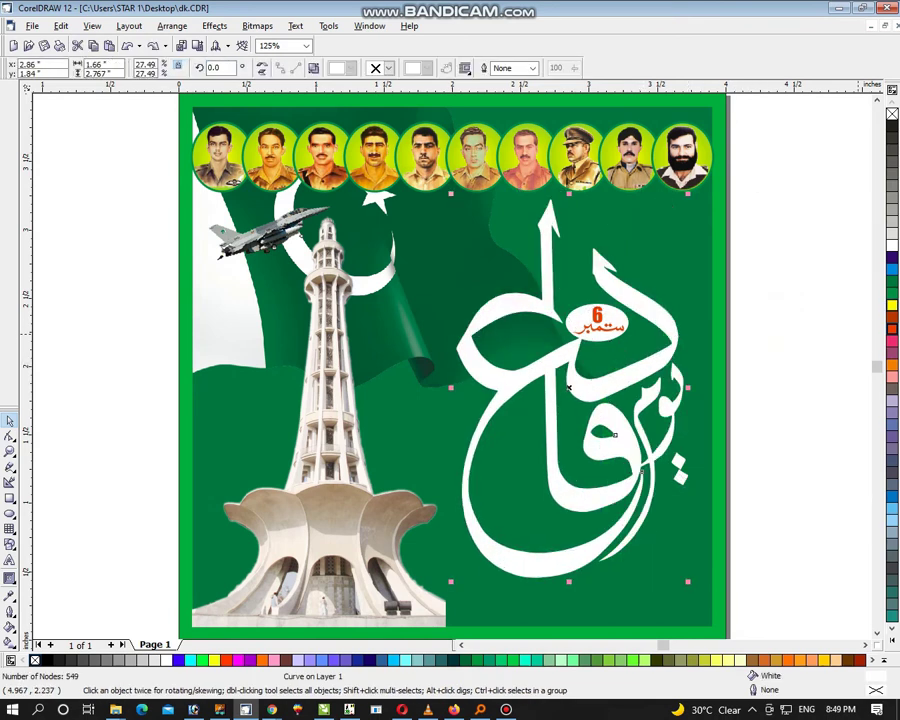
{"action": "left_click", "coordinate": [892, 304]}
{"action": "key", "text": "Escape"}
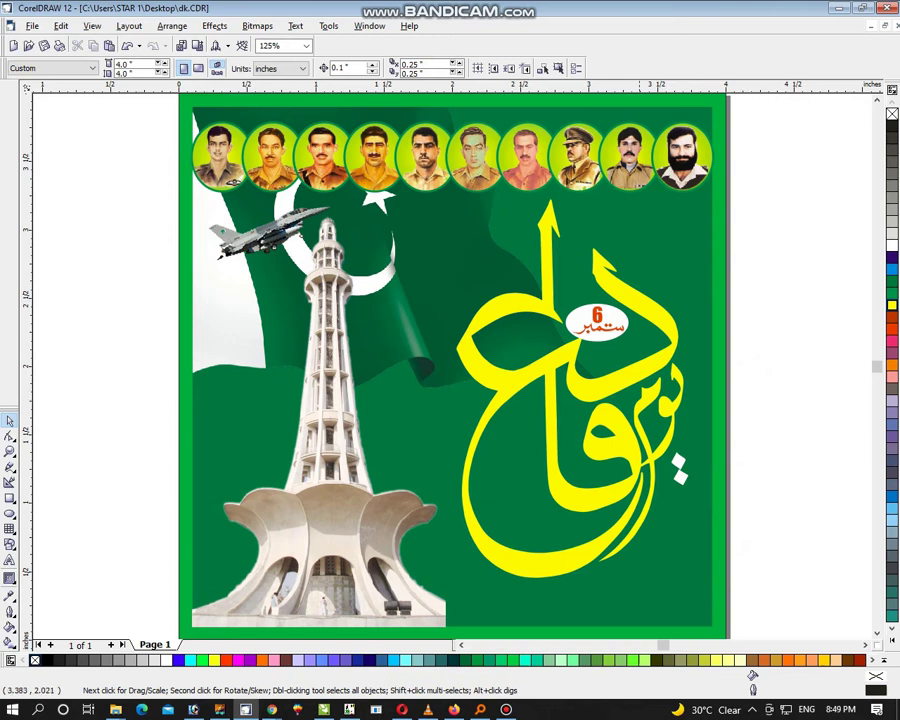
{"action": "left_click", "coordinate": [620, 395]}
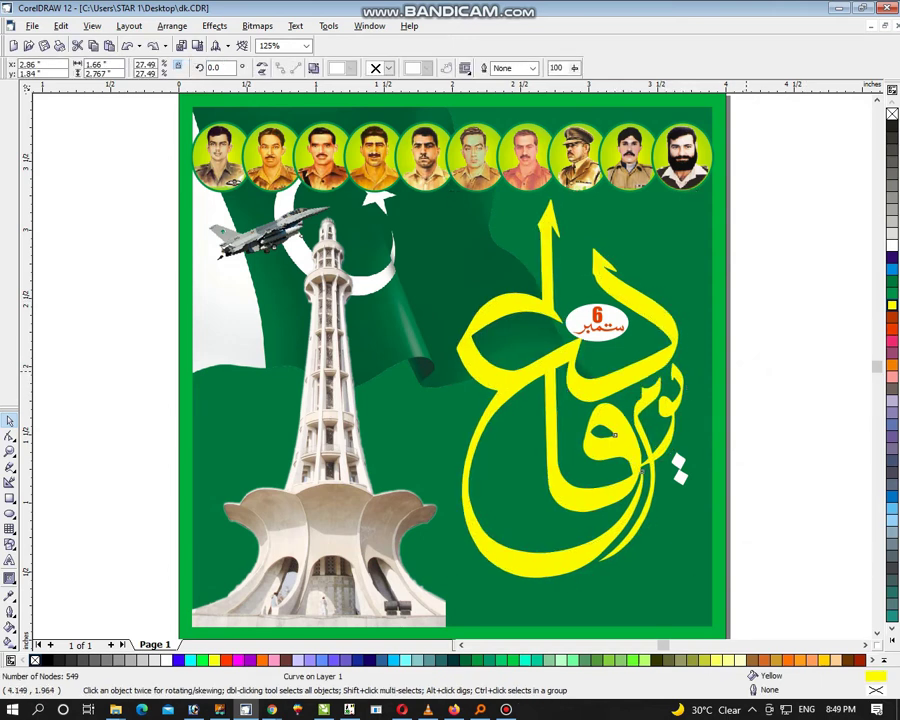
{"action": "left_click", "coordinate": [678, 465]}
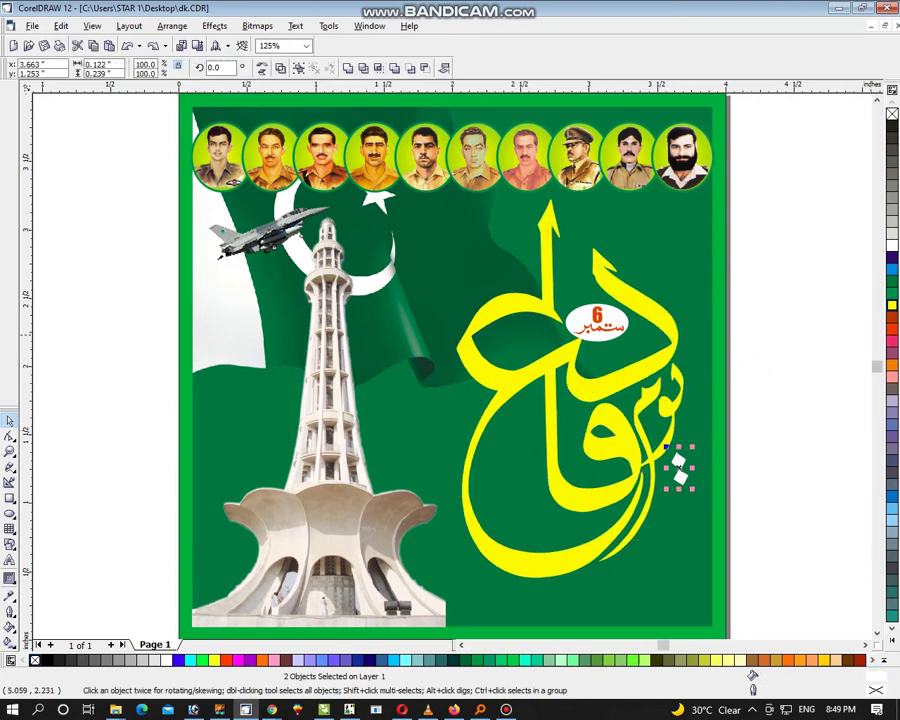
{"action": "left_click", "coordinate": [892, 304]}
{"action": "key", "text": "Escape"}
{"action": "left_click", "coordinate": [686, 454]}
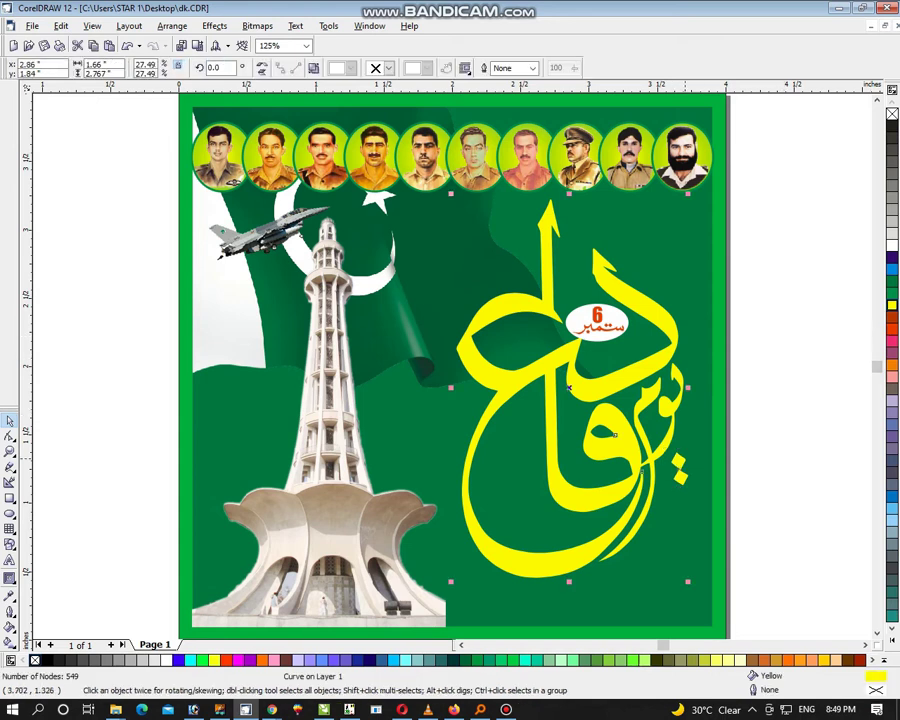
Step: Combine the dot with the calligraphy and PowerClip an offset copy inside the original
{"action": "left_click", "coordinate": [680, 465], "text": "shift"}
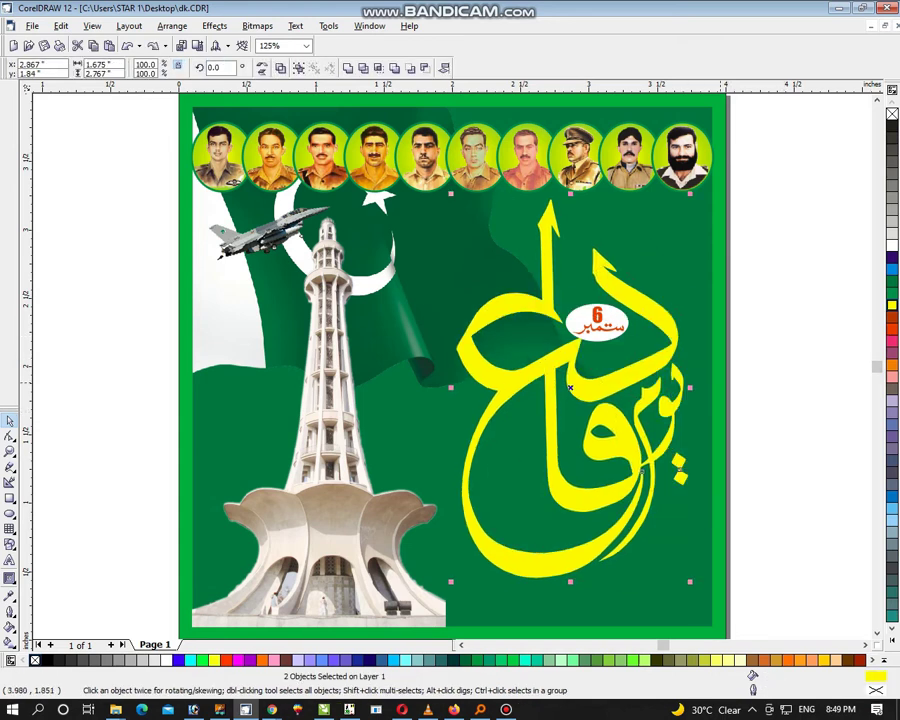
{"action": "key", "text": "ctrl+l"}
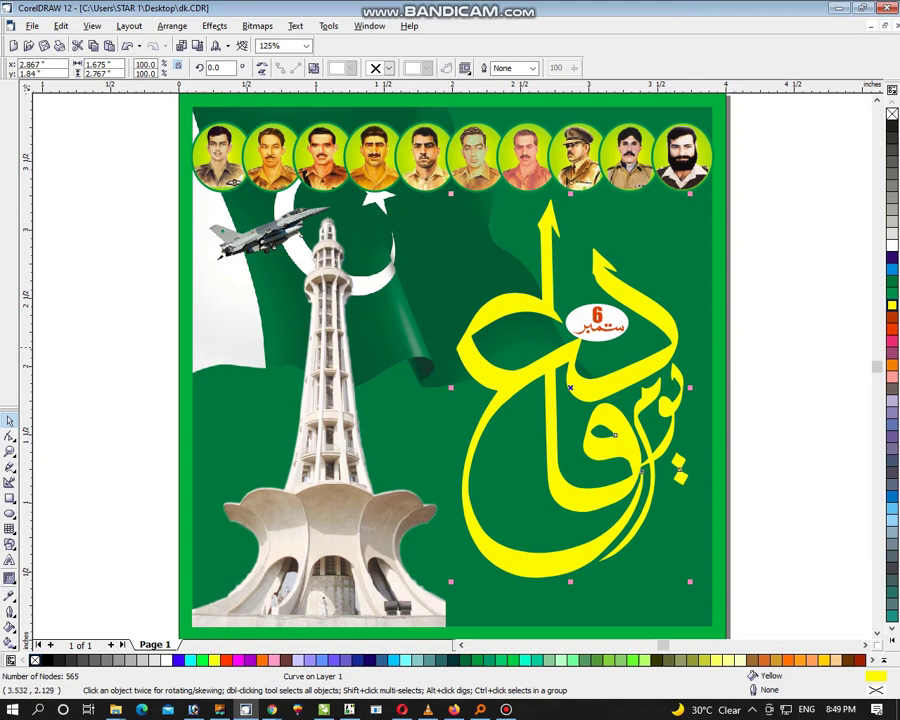
{"action": "left_click_drag", "start_coordinate": [616, 434], "coordinate": [733, 434]}
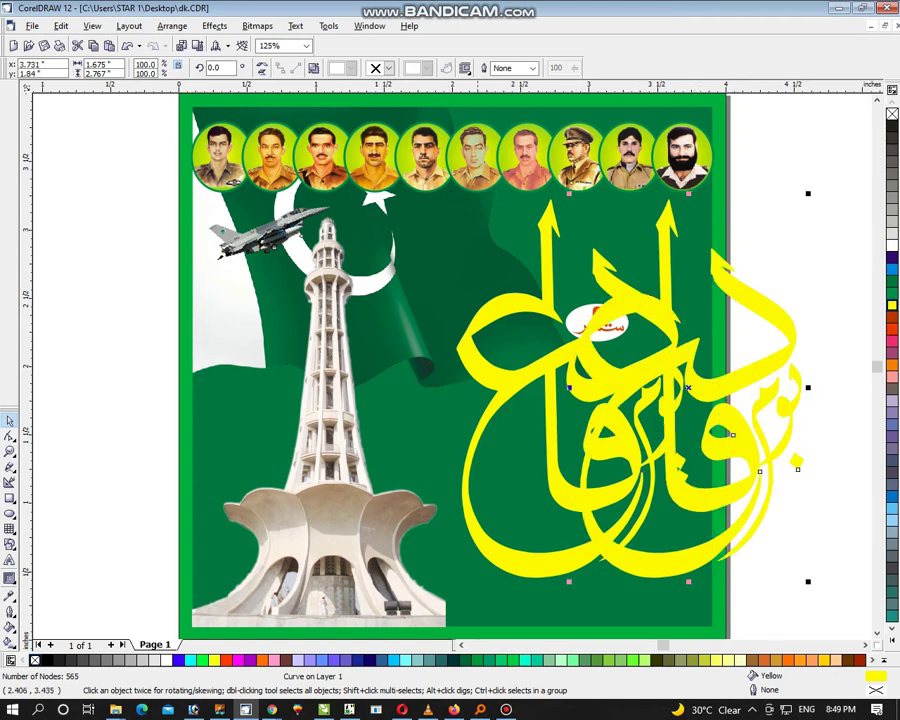
{"action": "left_click", "coordinate": [215, 26]}
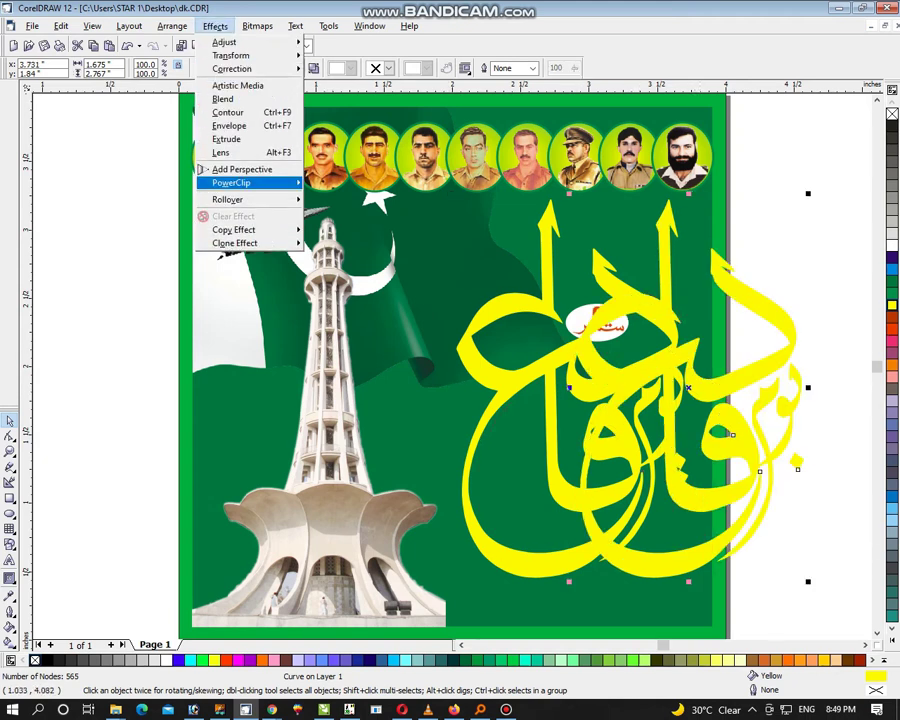
{"action": "mouse_move", "coordinate": [250, 183]}
{"action": "left_click", "coordinate": [318, 185]}
{"action": "left_click", "coordinate": [470, 450]}
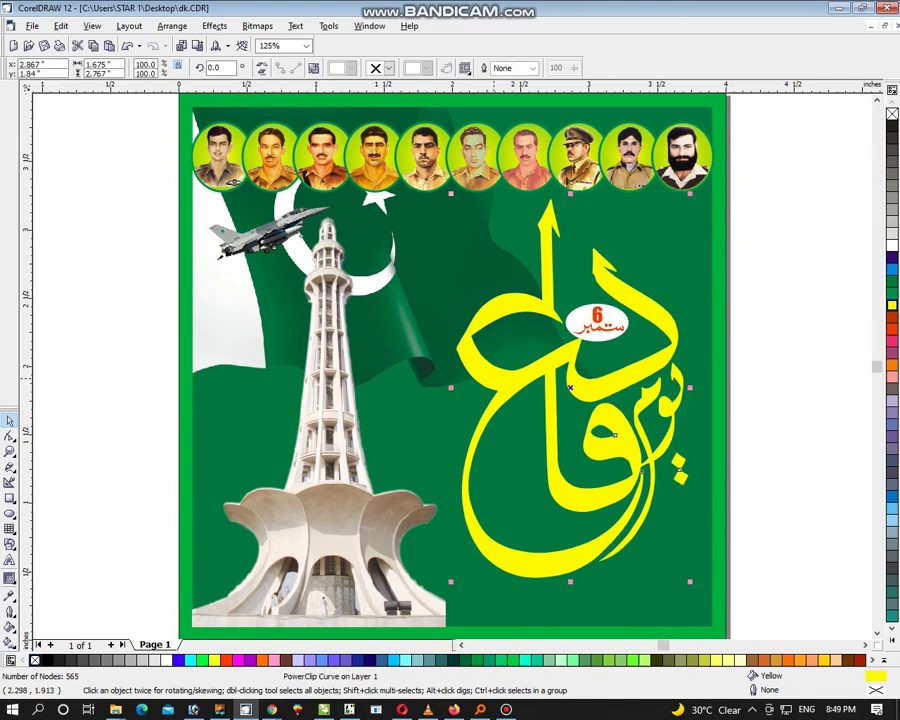
{"action": "key", "text": "Escape"}
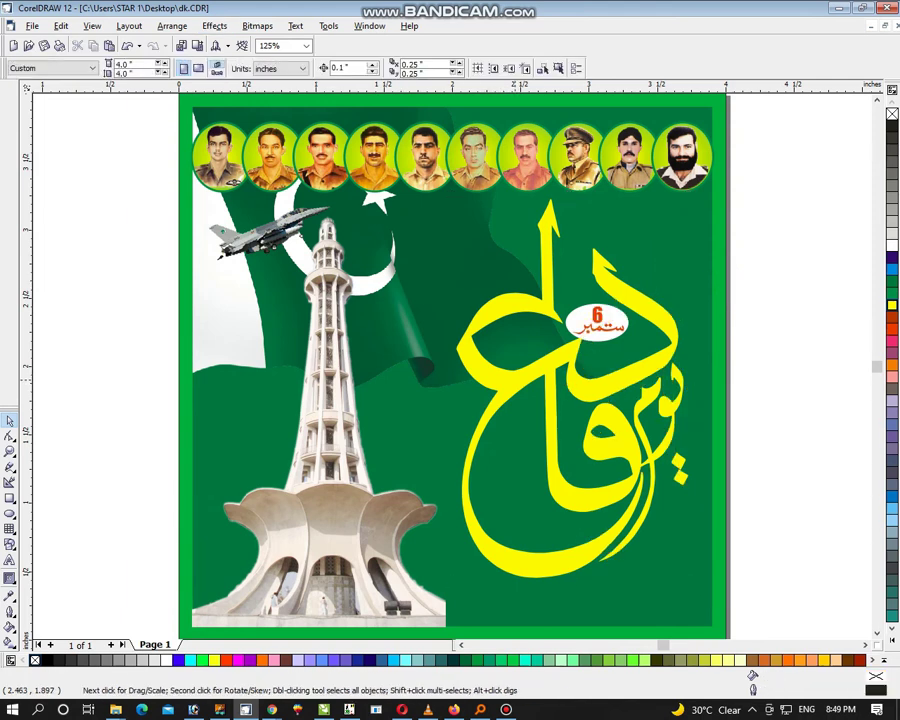
Step: Open the PowerClip contents for editing and zoom in on the calligraphy
{"action": "key", "text": "shift+F2"}
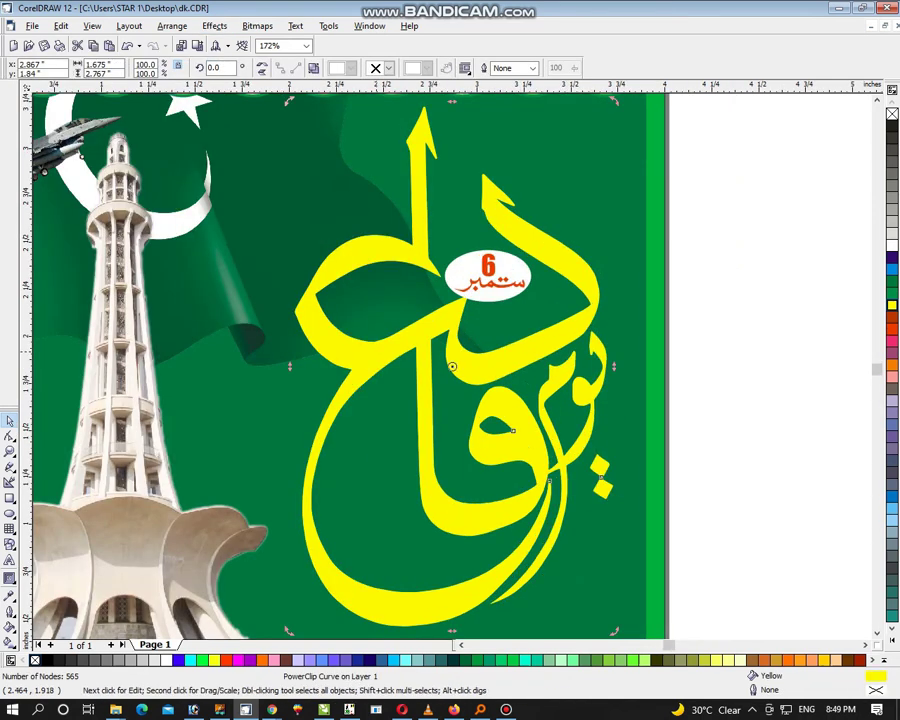
{"action": "left_click", "coordinate": [451, 366], "text": "ctrl"}
{"action": "key", "text": "F3"}
{"action": "left_click_drag", "start_coordinate": [241, 181], "coordinate": [585, 506]}
{"action": "left_click", "coordinate": [10, 578]}
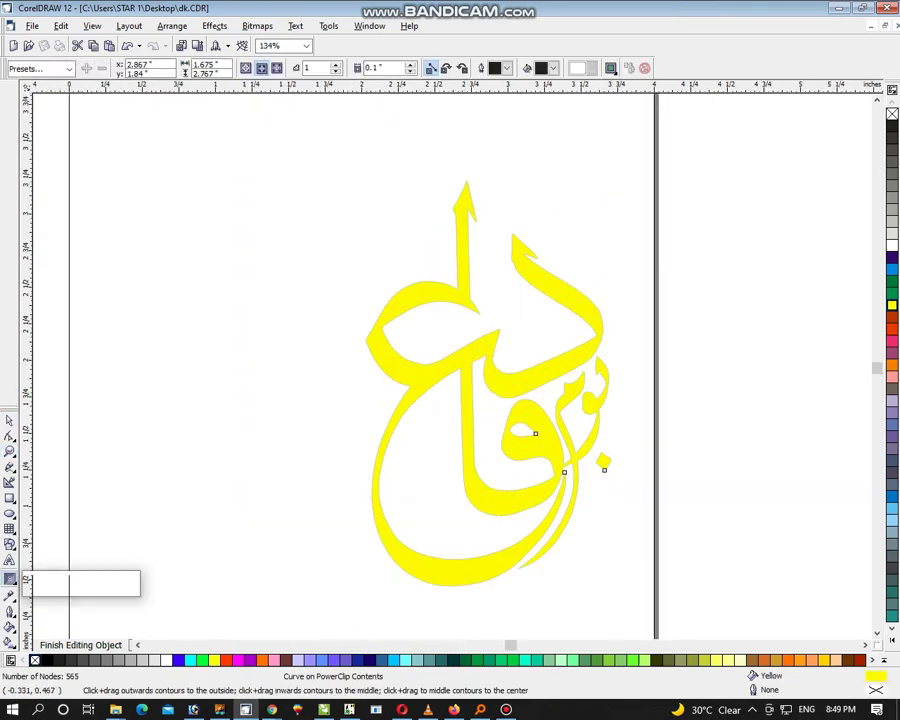
{"action": "left_click", "coordinate": [83, 585]}
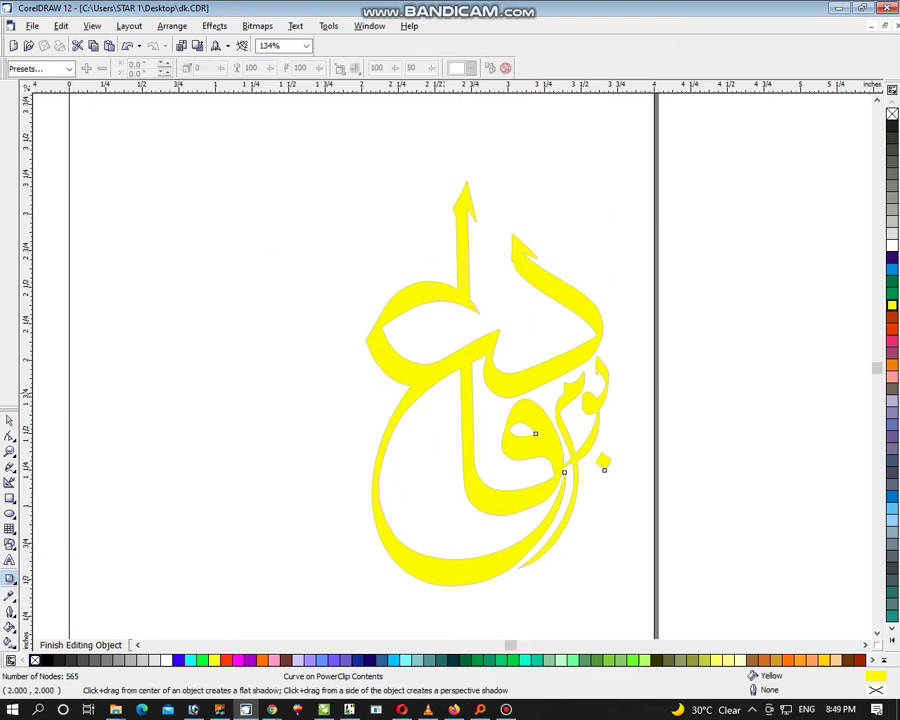
Step: Add an orange-red drop shadow to the calligraphy with opacity 35 and feathering 5
{"action": "left_click_drag", "start_coordinate": [604, 462], "coordinate": [487, 591]}
{"action": "left_click_drag", "start_coordinate": [487, 382], "coordinate": [487, 441]}
{"action": "left_click", "coordinate": [469, 67]}
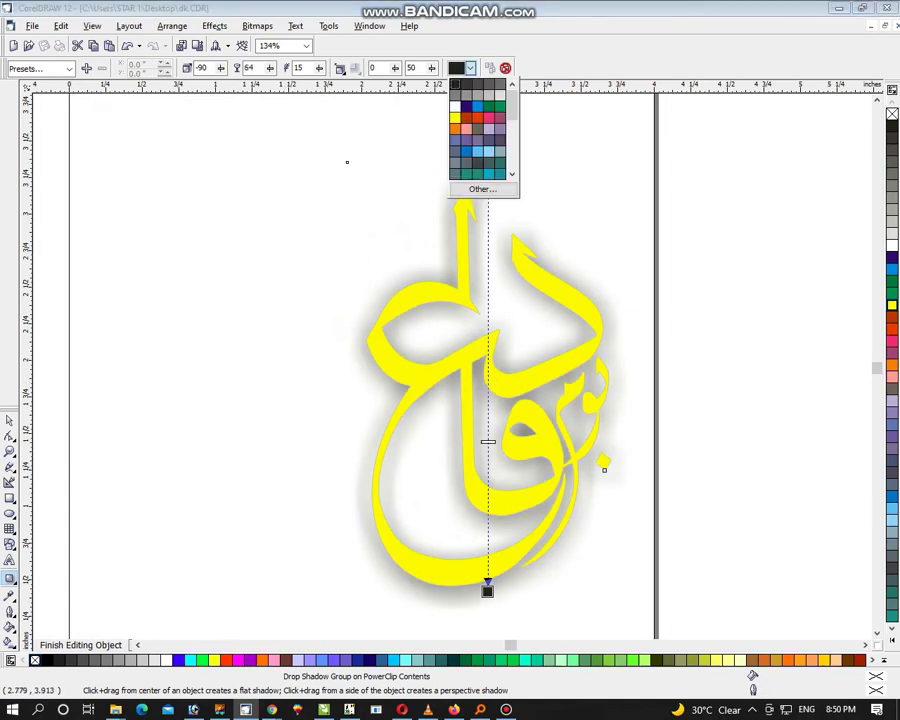
{"action": "left_click", "coordinate": [452, 82]}
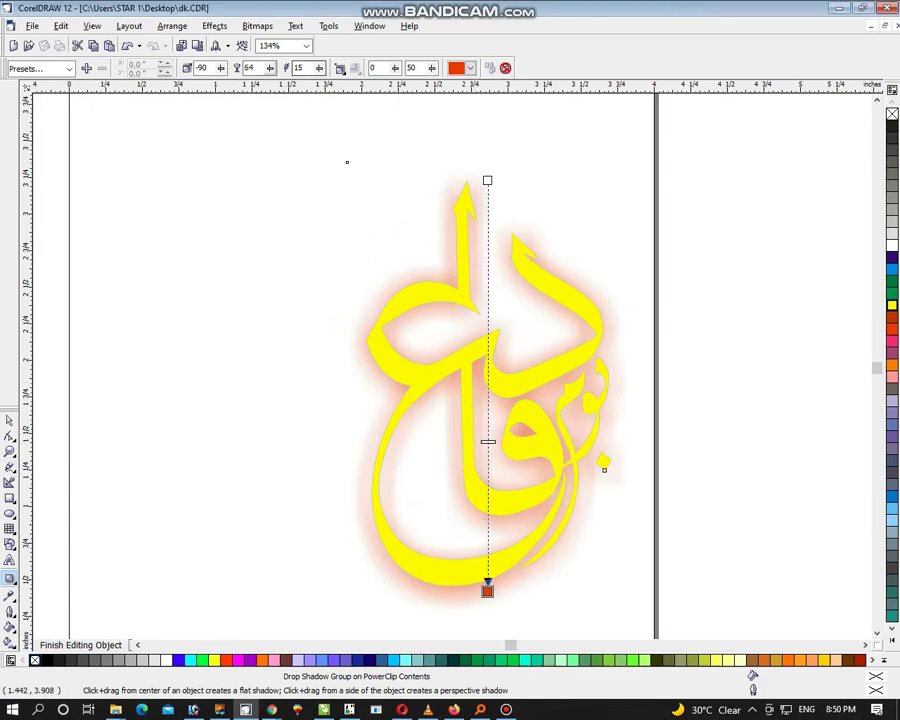
{"action": "left_click", "coordinate": [249, 67]}
{"action": "type", "text": "35"}
{"action": "key", "text": "Tab"}
{"action": "key", "text": "Return"}
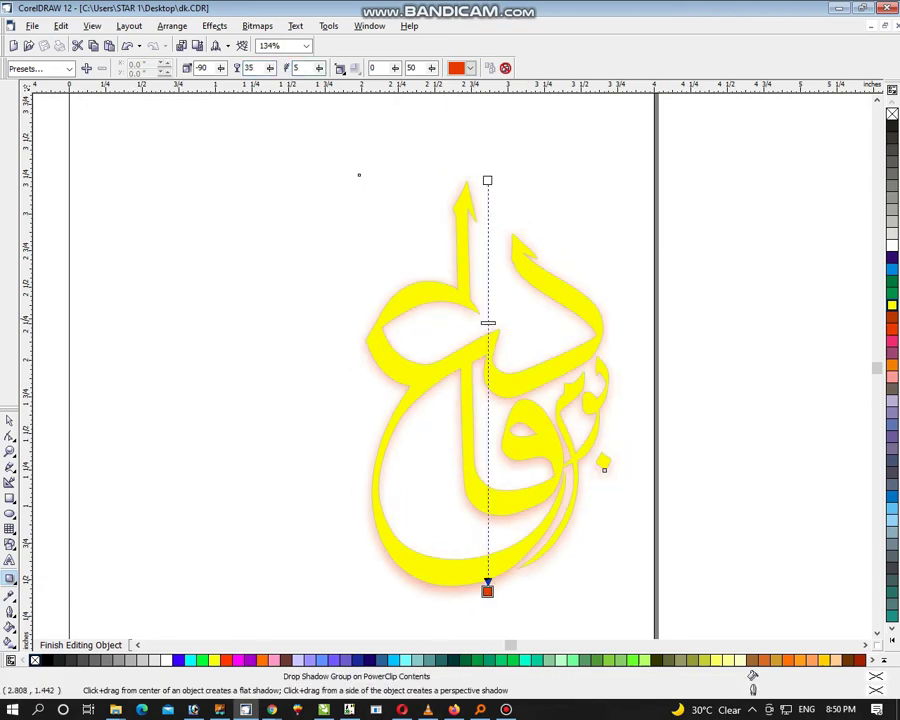
{"action": "left_click_drag", "start_coordinate": [487, 323], "coordinate": [487, 539]}
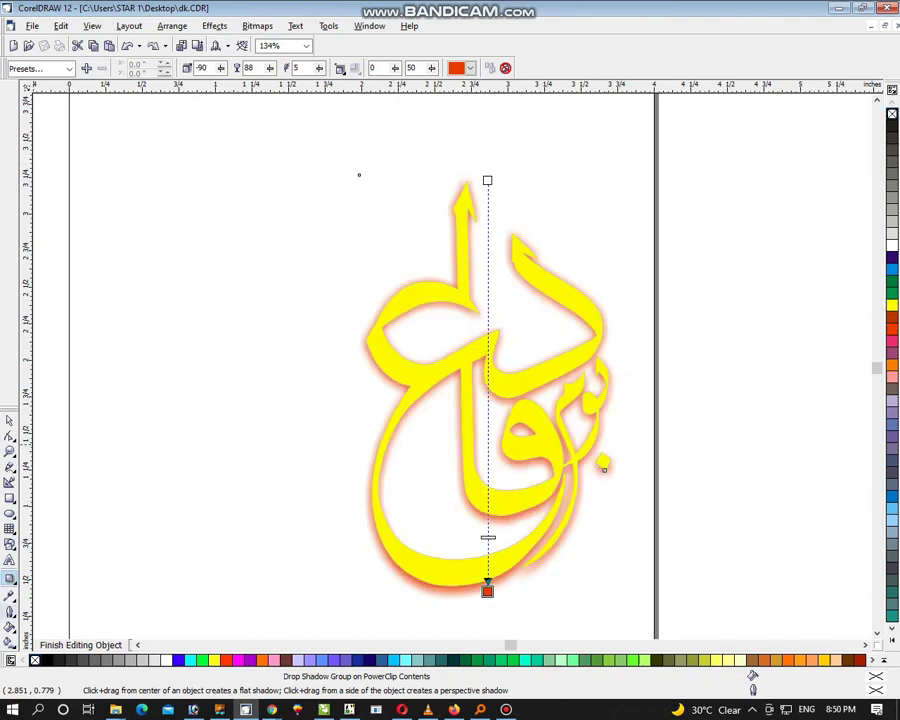
{"action": "left_click", "coordinate": [10, 612]}
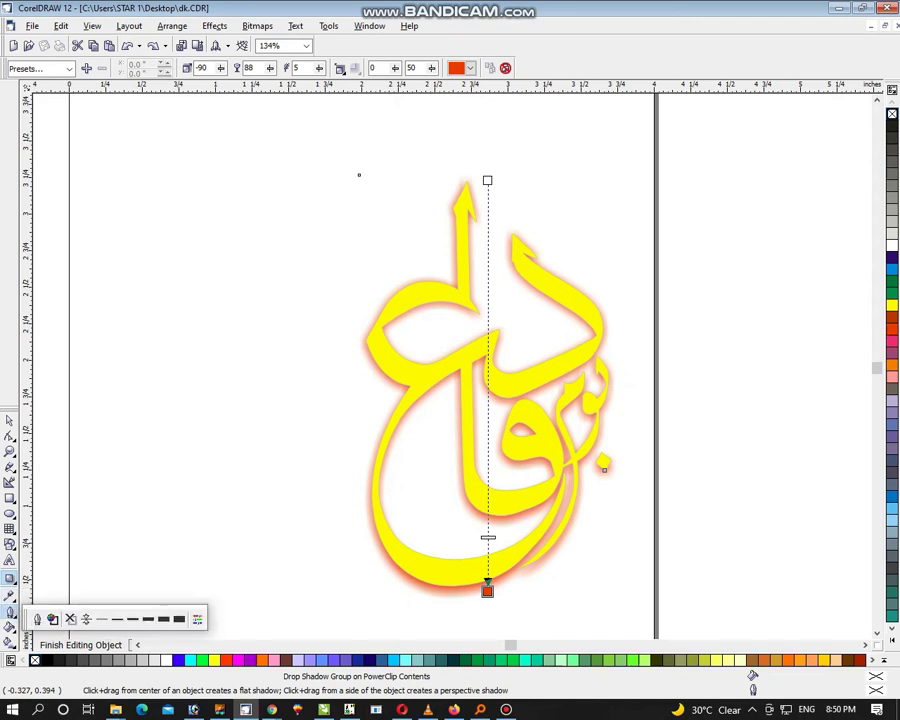
{"action": "left_click", "coordinate": [37, 618]}
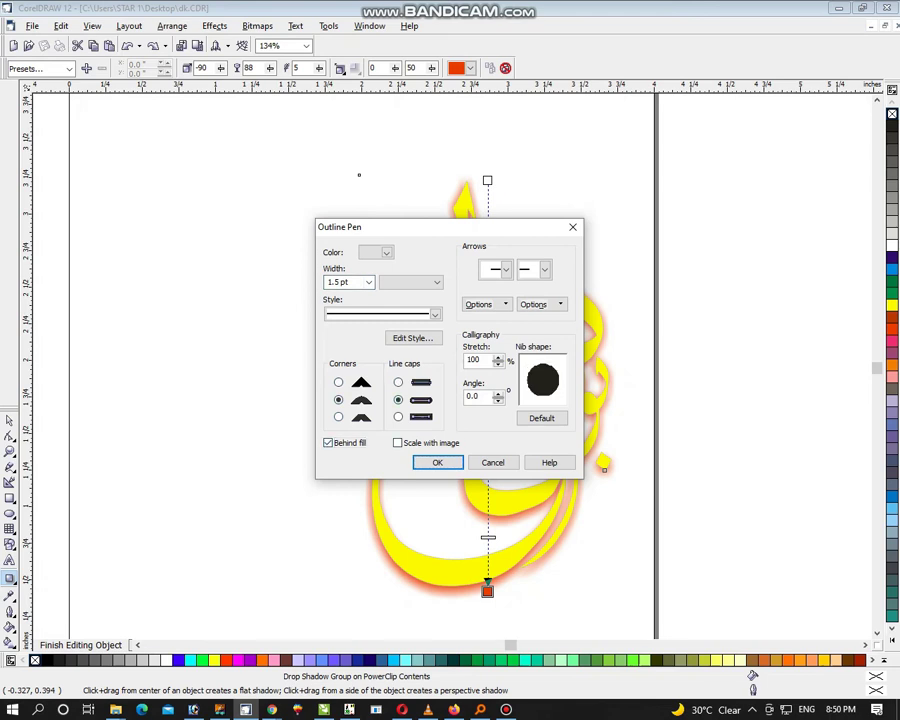
Step: Break the drop shadow apart, delete the outlined curve keeping only the orange shadow, and finish editing
{"action": "key", "text": "Return"}
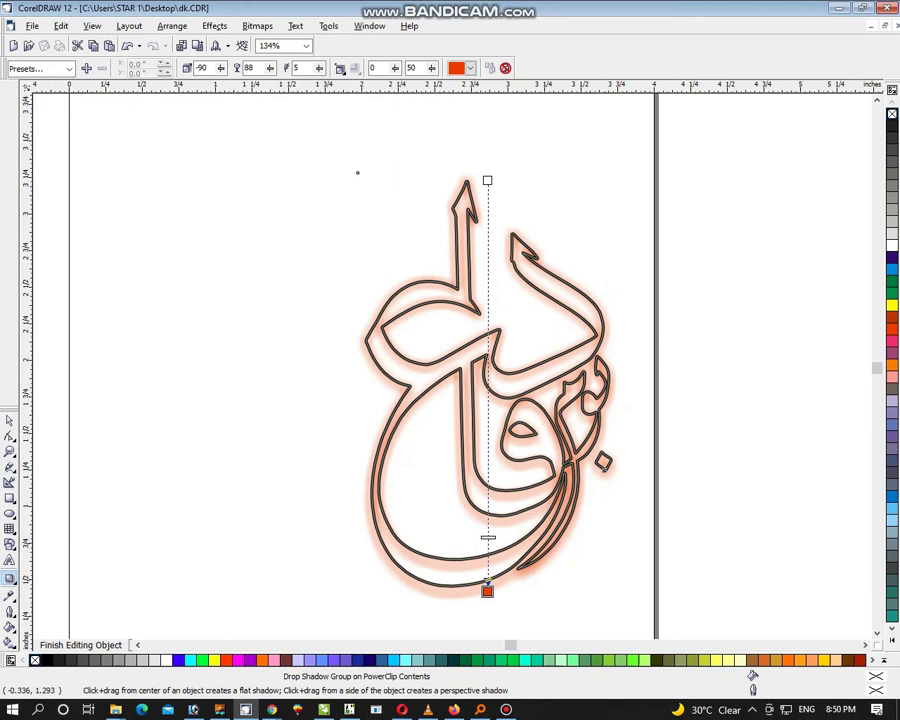
{"action": "left_click", "coordinate": [10, 420]}
{"action": "left_click", "coordinate": [129, 26]}
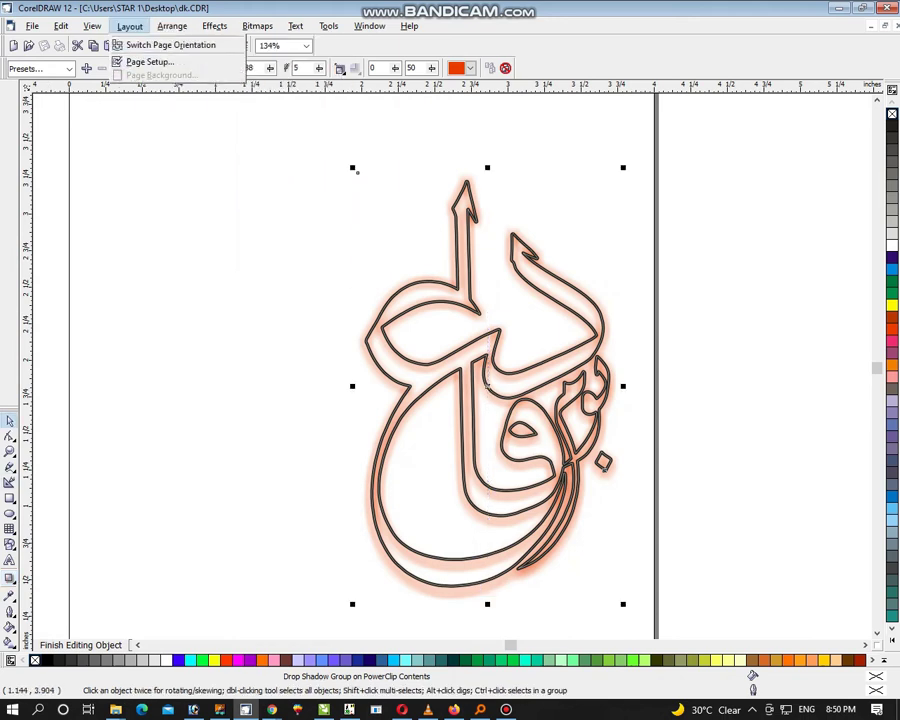
{"action": "left_click", "coordinate": [227, 160]}
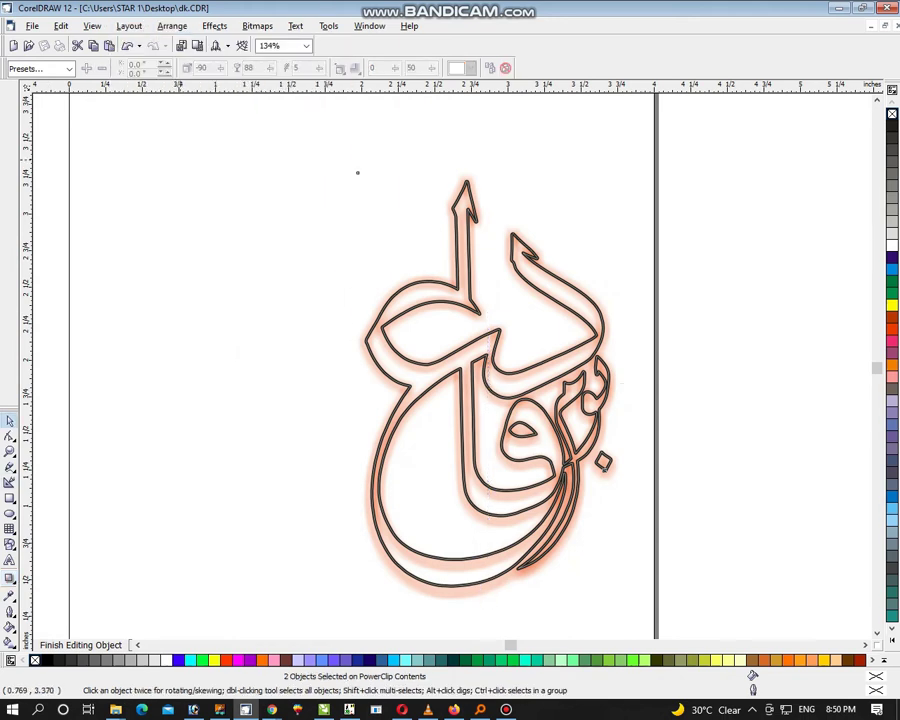
{"action": "left_click", "coordinate": [487, 385]}
{"action": "left_click_drag", "start_coordinate": [487, 385], "coordinate": [486, 346]}
{"action": "key", "text": "Delete"}
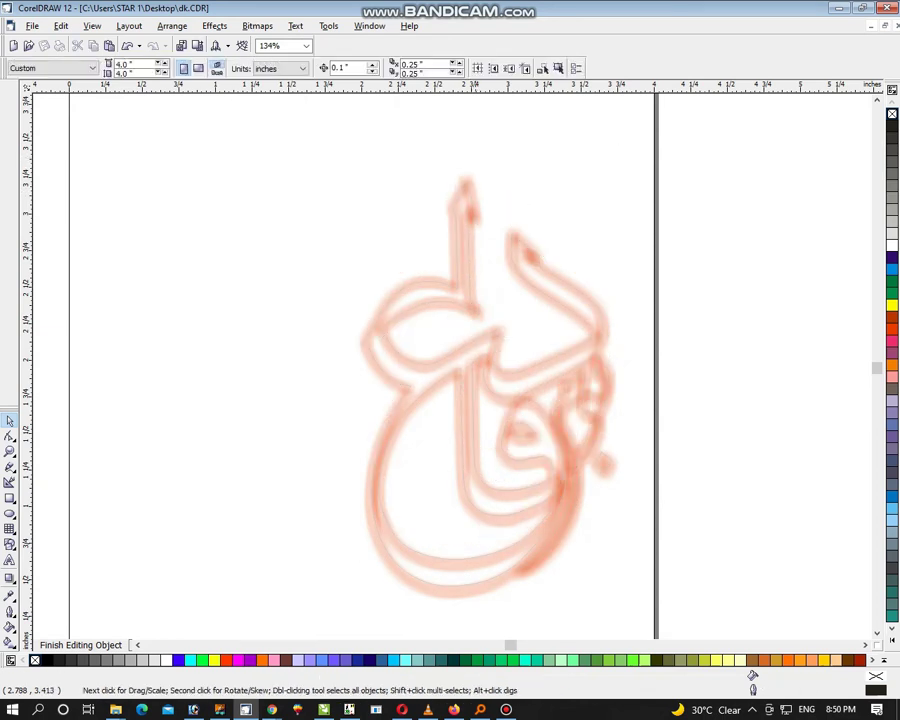
{"action": "left_click", "coordinate": [80, 645]}
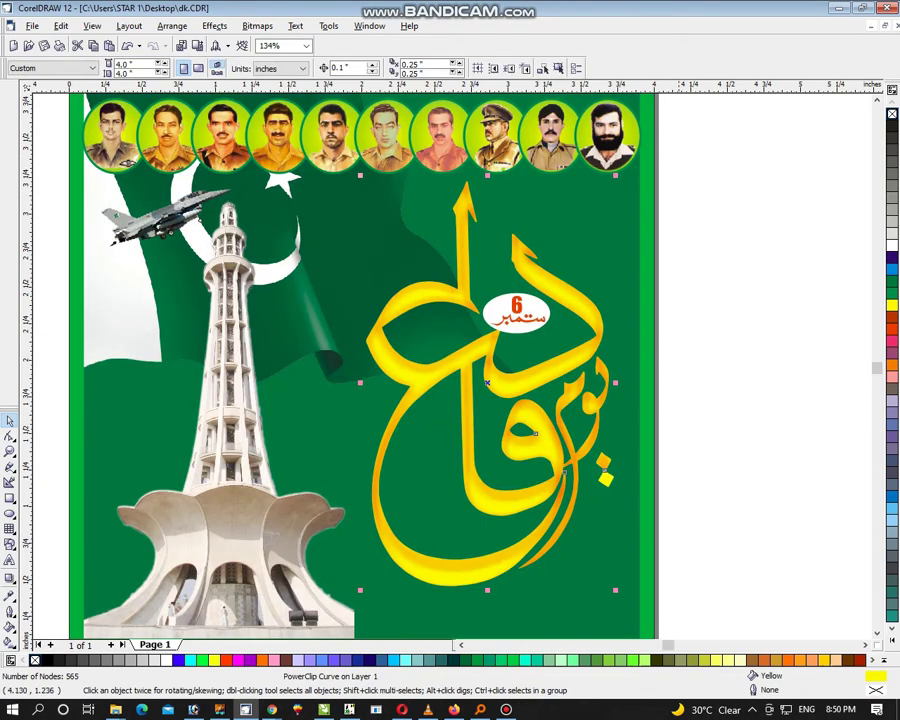
Step: Give the yellow calligraphy a 3.0 pt black outline with rounded corners
{"action": "key", "text": "Tab"}
{"action": "key", "text": "shift+F2"}
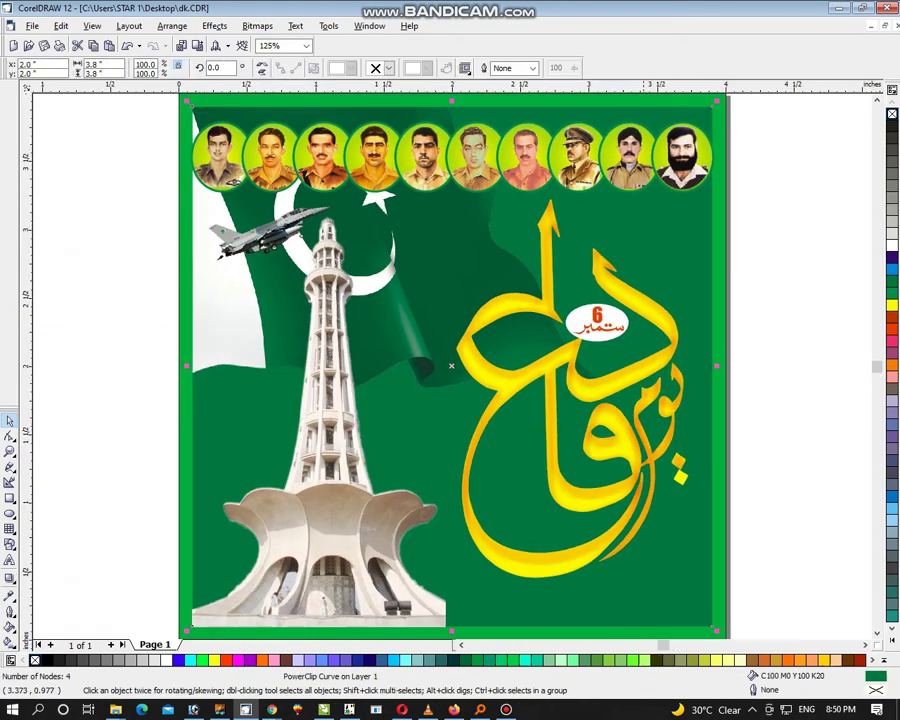
{"action": "key", "text": "Escape"}
{"action": "key", "text": "Tab"}
{"action": "key", "text": "Tab"}
{"action": "left_click", "coordinate": [506, 709]}
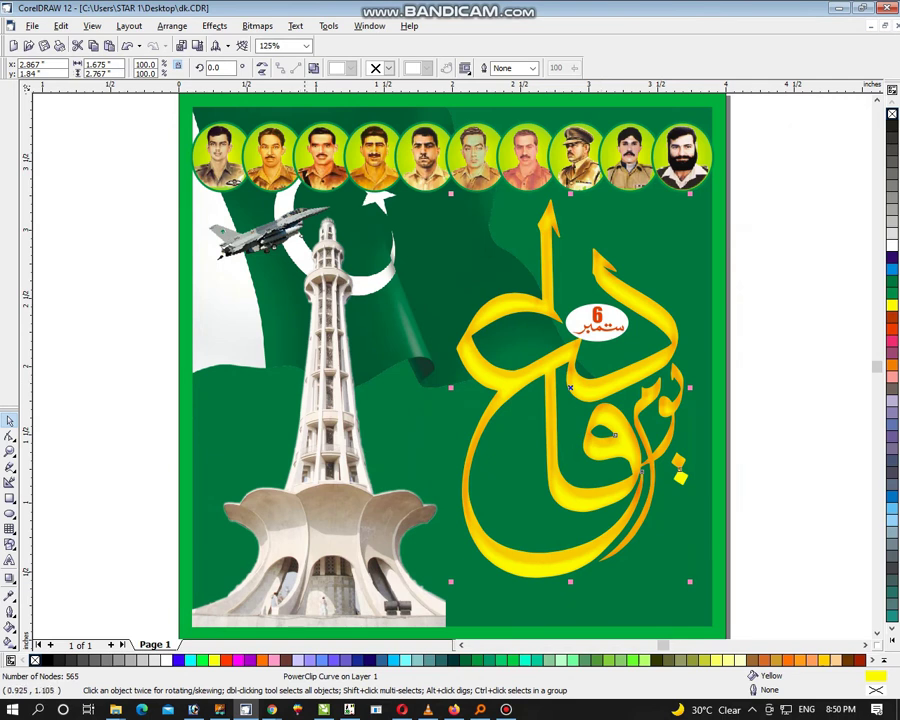
{"action": "left_click", "coordinate": [10, 612]}
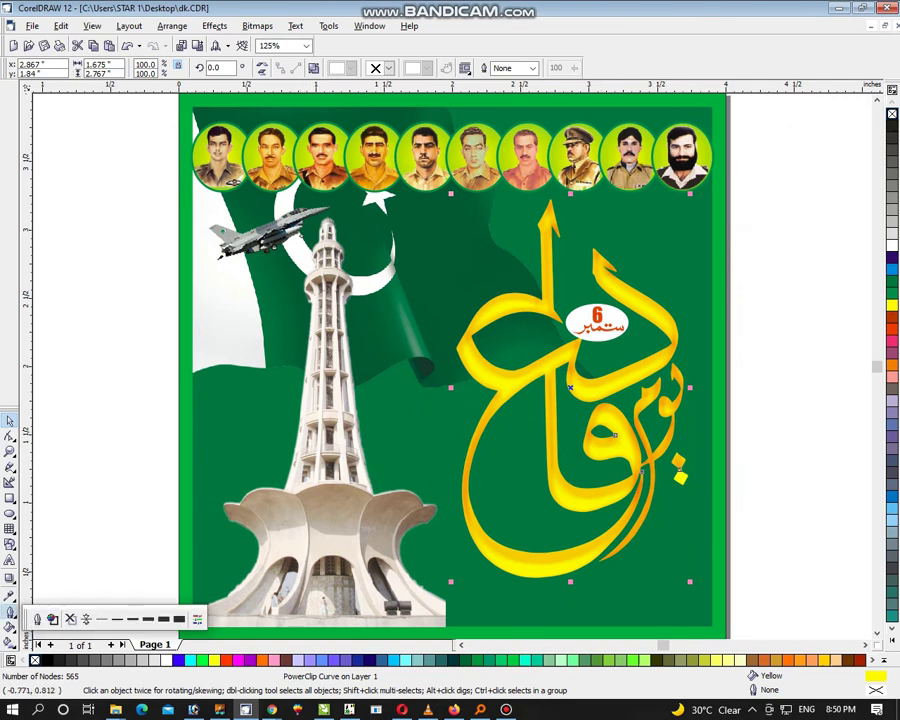
{"action": "left_click", "coordinate": [10, 612]}
{"action": "left_click", "coordinate": [10, 612]}
{"action": "left_click", "coordinate": [37, 619]}
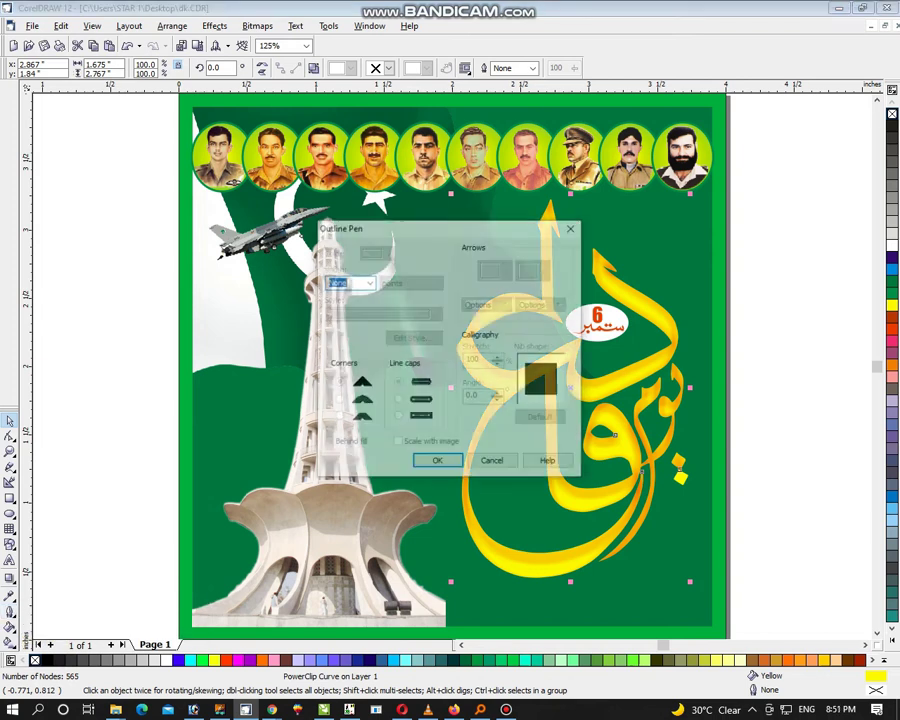
{"action": "key", "text": "Down"}
{"action": "key", "text": "Down"}
{"action": "key", "text": "Down"}
{"action": "key", "text": "Down"}
{"action": "key", "text": "Down"}
{"action": "key", "text": "Down"}
{"action": "key", "text": "Down"}
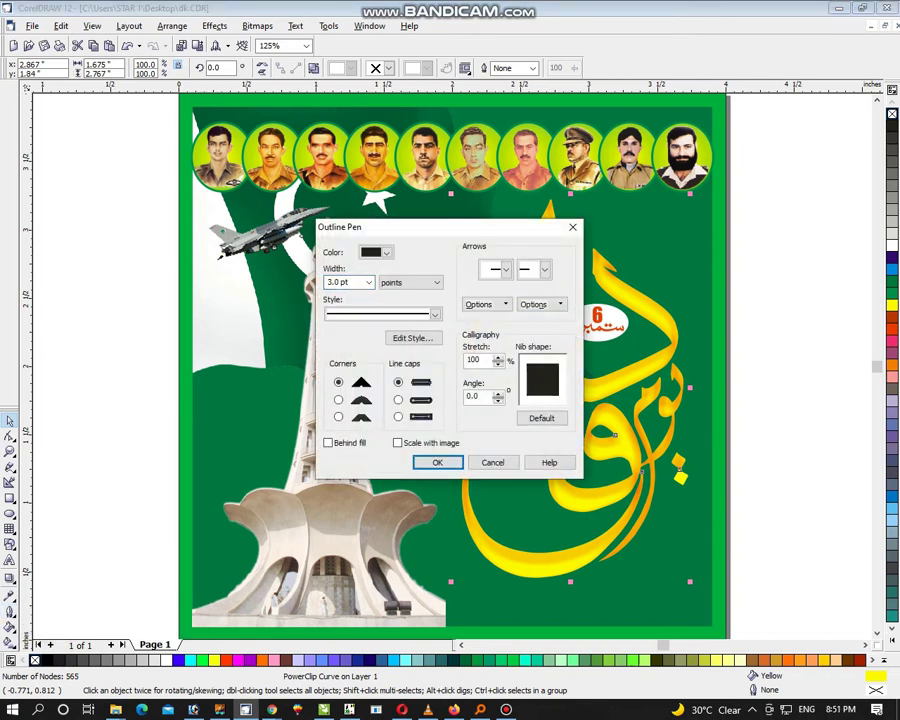
{"action": "left_click", "coordinate": [338, 399]}
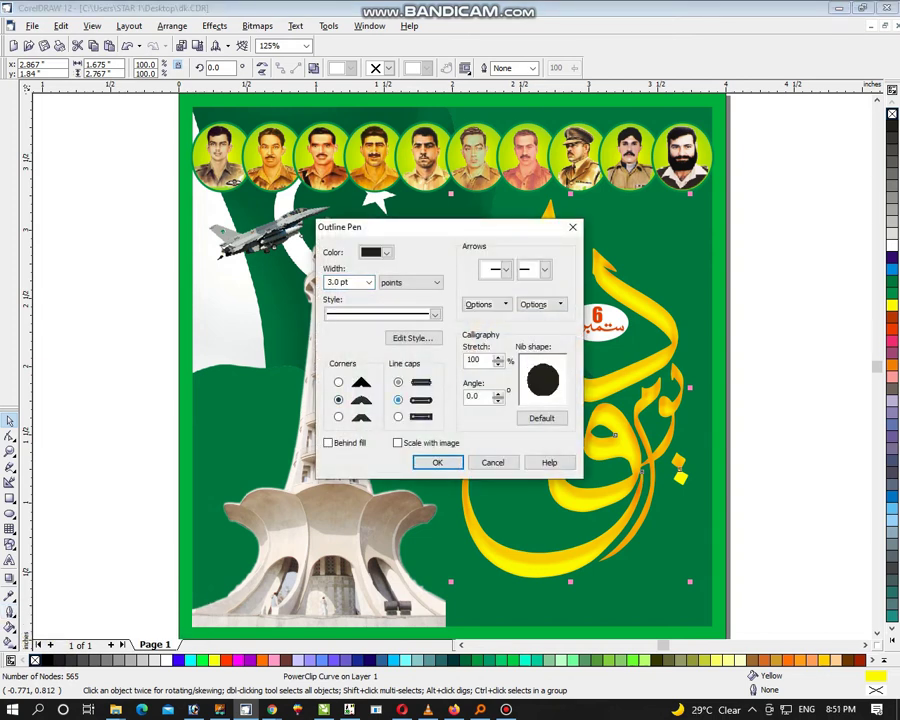
{"action": "key", "text": "Return"}
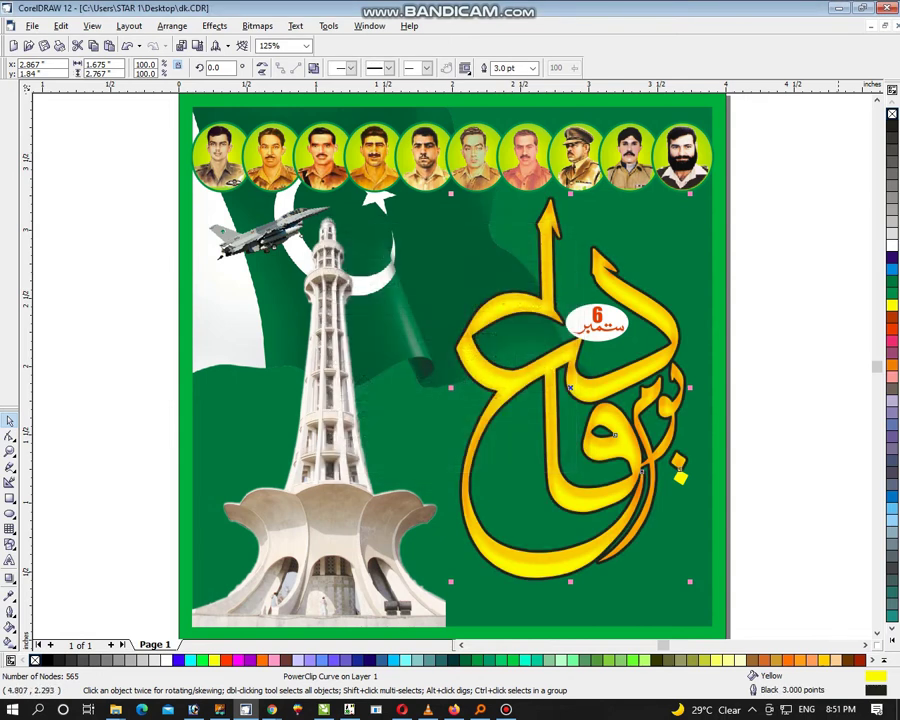
Step: Set the calligraphy outline colour to light green C60 M0 Y100 K0
{"action": "right_click", "coordinate": [891, 283]}
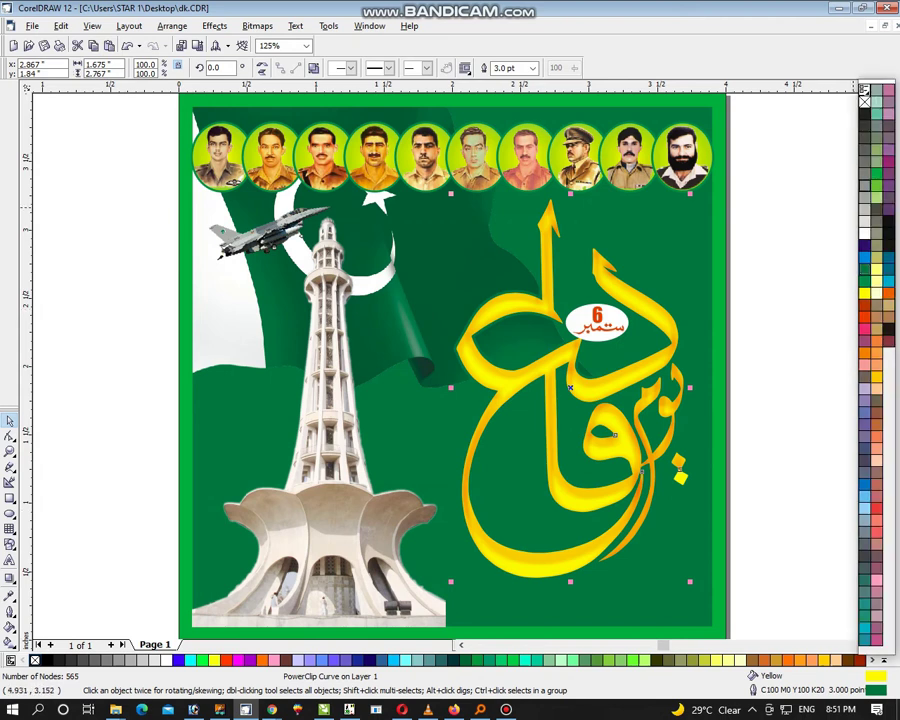
{"action": "left_click", "coordinate": [875, 190]}
{"action": "right_click", "coordinate": [876, 188]}
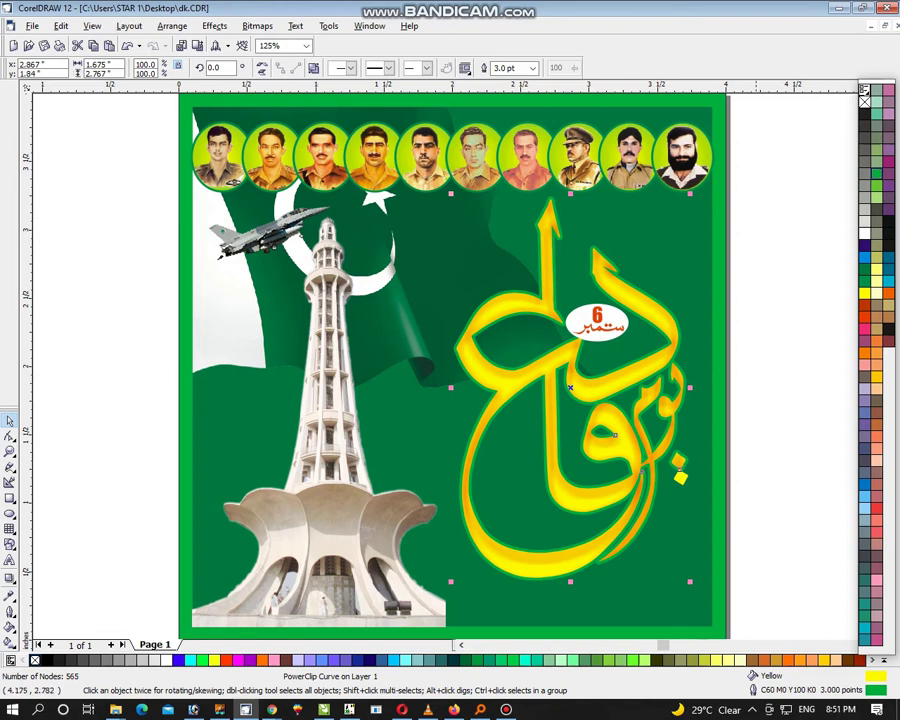
{"action": "key", "text": "Escape"}
Step: Undo an accidental Extract Contents to restore the calligraphy
{"action": "left_click", "coordinate": [610, 423]}
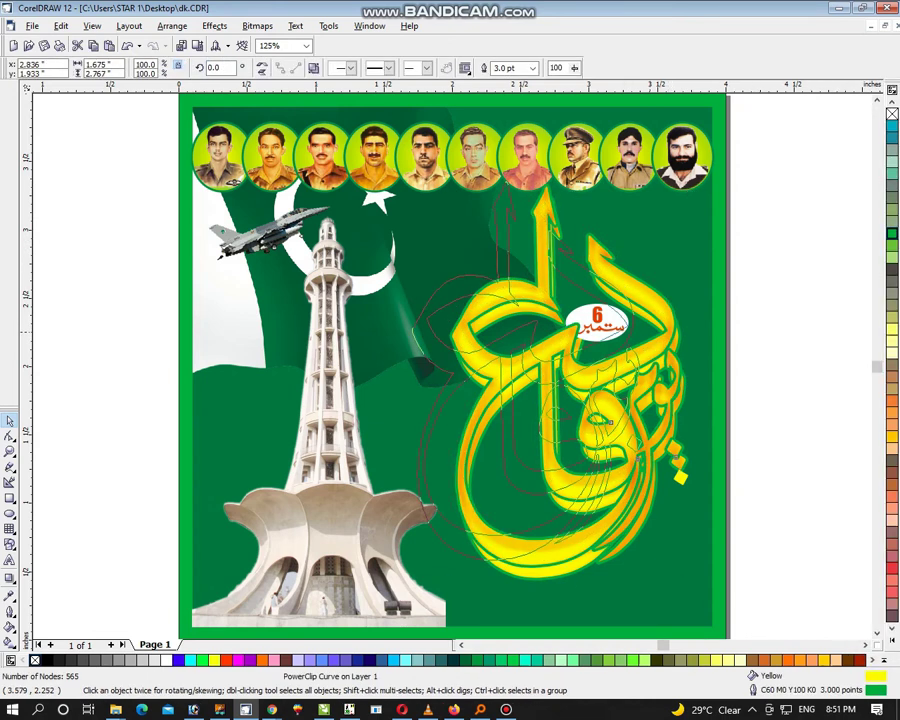
{"action": "right_click", "coordinate": [666, 332]}
{"action": "left_click", "coordinate": [700, 338]}
{"action": "key", "text": "Tab"}
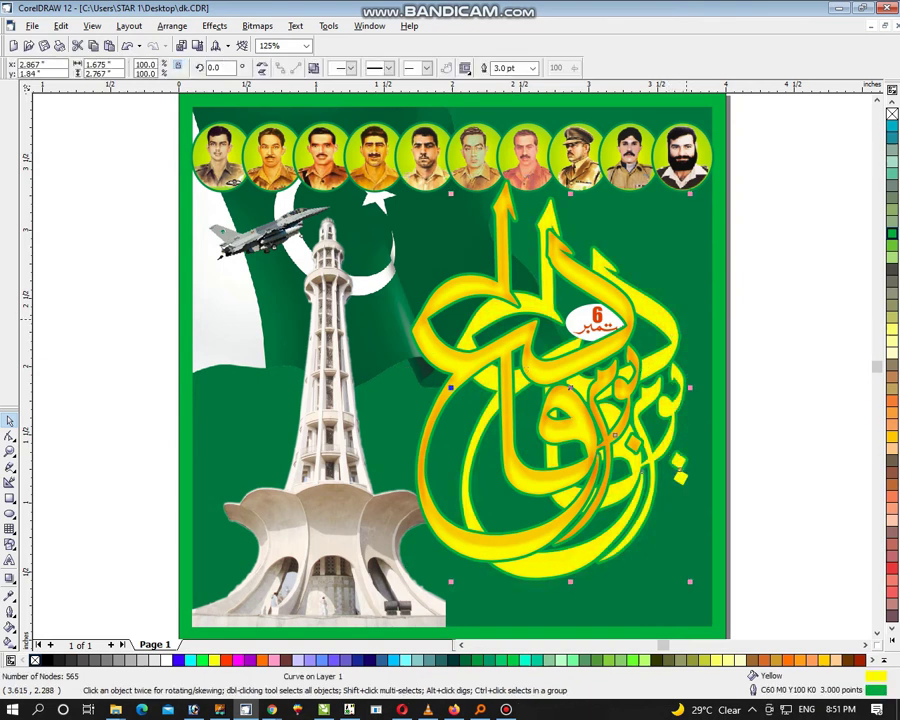
{"action": "key", "text": "ctrl+z"}
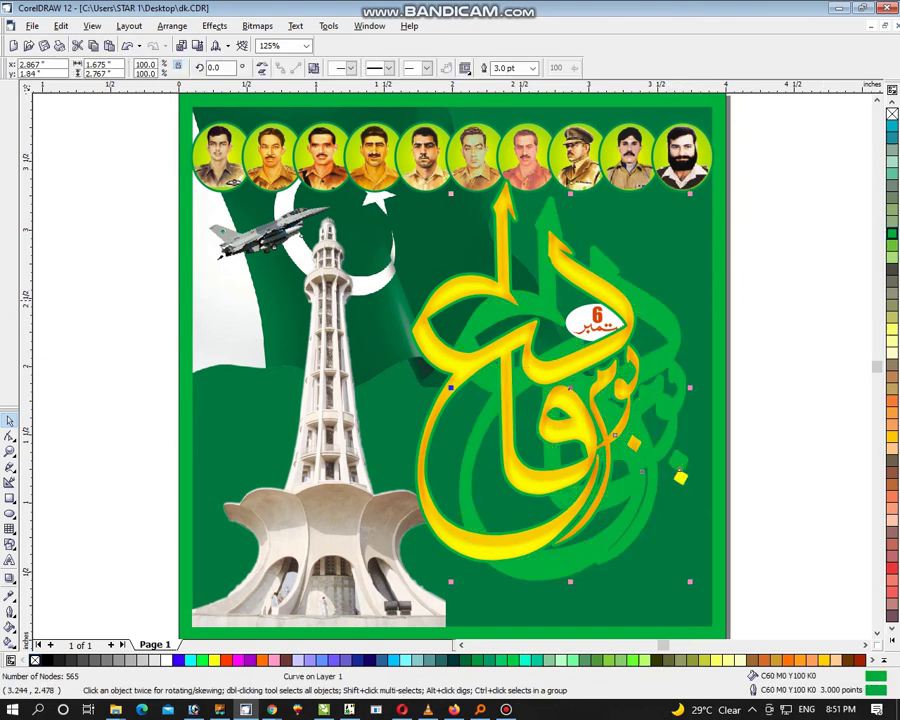
{"action": "key", "text": "ctrl+z"}
{"action": "key", "text": "Escape"}
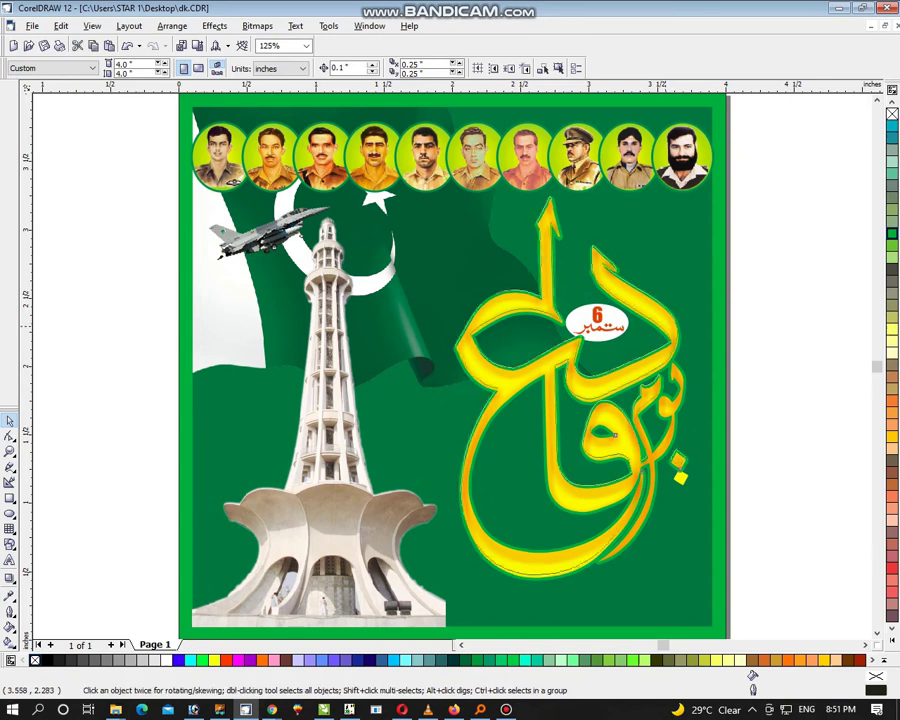
Step: Drag the 6 ستمبر badge slightly lower and to the right on the calligraphy
{"action": "left_click", "coordinate": [664, 327]}
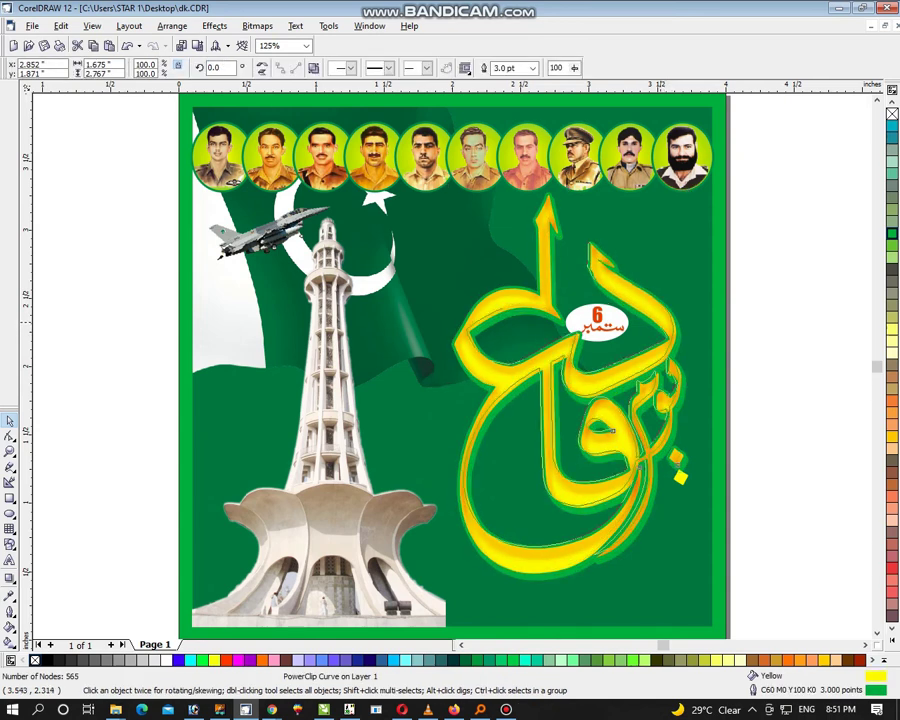
{"action": "left_click", "coordinate": [597, 320]}
{"action": "left_click", "coordinate": [606, 327]}
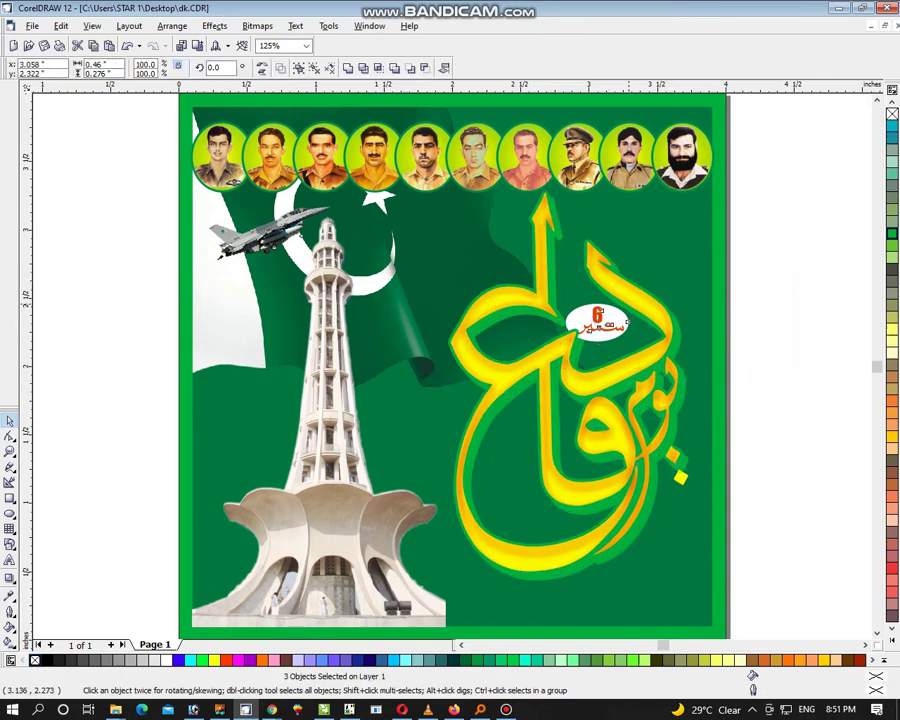
{"action": "left_click_drag", "start_coordinate": [625, 323], "coordinate": [708, 246]}
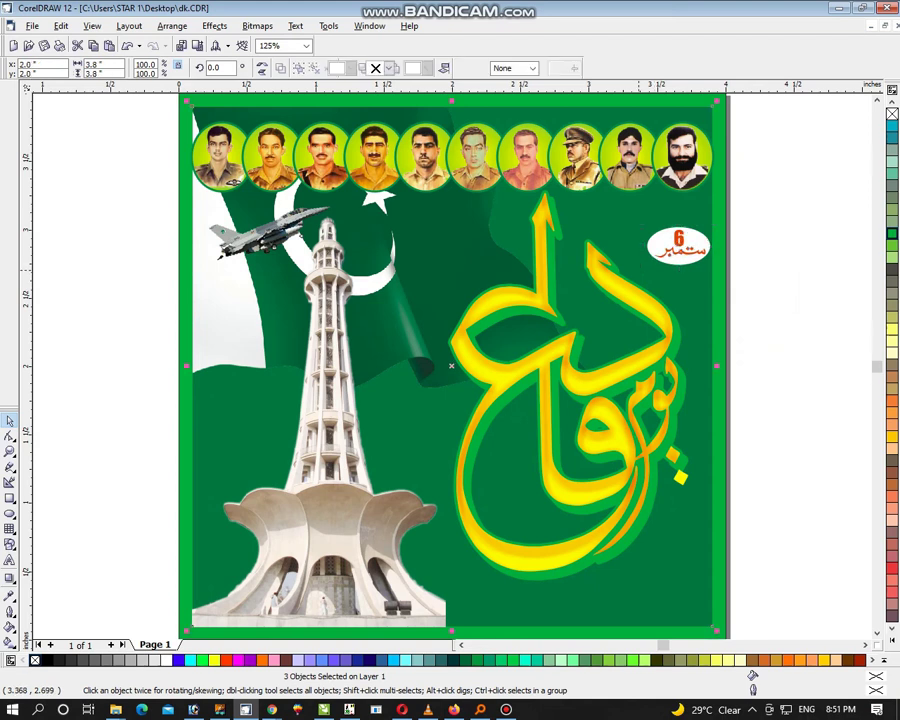
{"action": "left_click", "coordinate": [668, 256]}
{"action": "left_click", "coordinate": [700, 247]}
{"action": "left_click", "coordinate": [709, 244]}
{"action": "left_click_drag", "start_coordinate": [709, 244], "coordinate": [643, 331]}
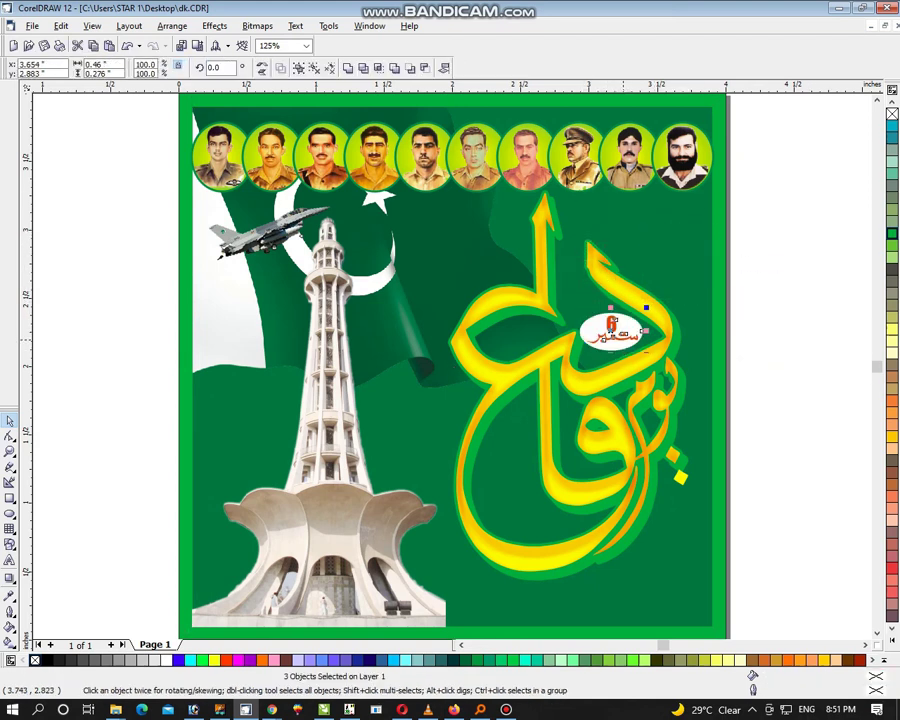
{"action": "left_click", "coordinate": [617, 329]}
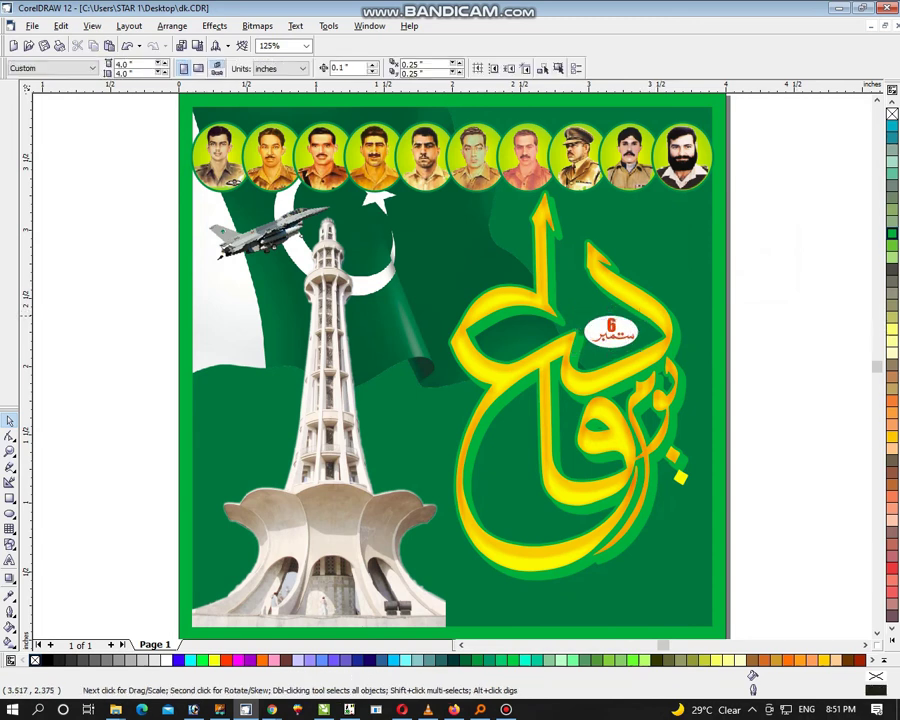
Step: Fill the badge's oval with deep green C100 M0 Y100 K60
{"action": "left_click", "coordinate": [607, 318]}
{"action": "left_click", "coordinate": [892, 352]}
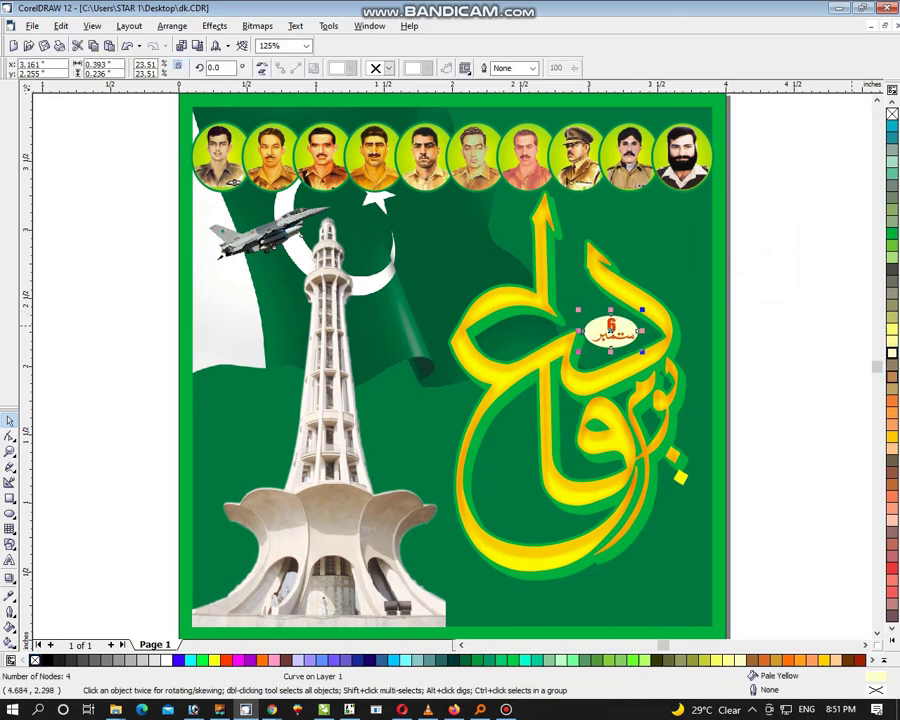
{"action": "left_click", "coordinate": [892, 646]}
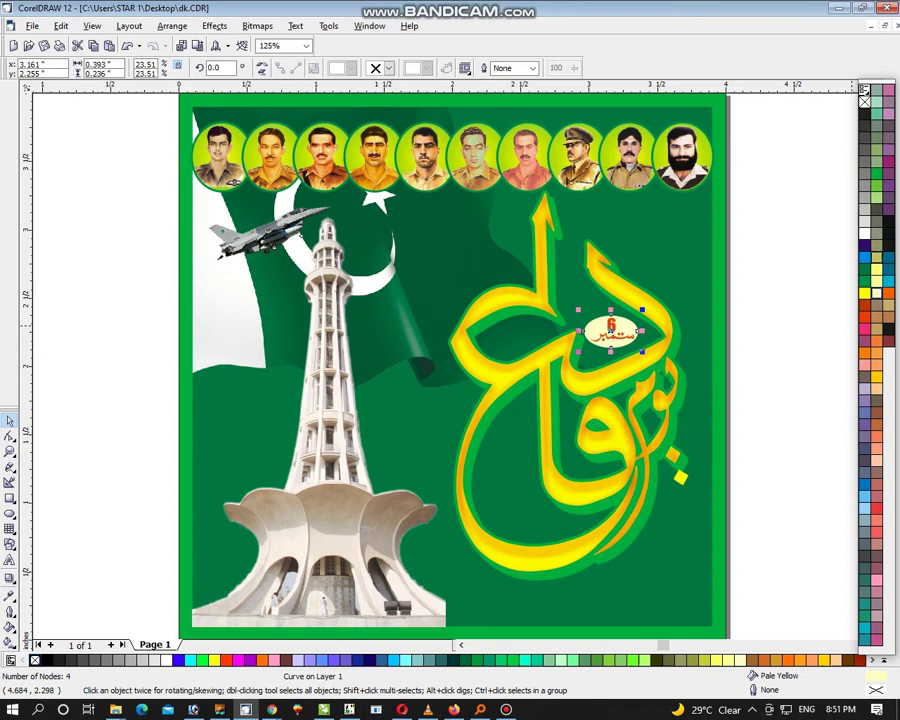
{"action": "left_click", "coordinate": [877, 190]}
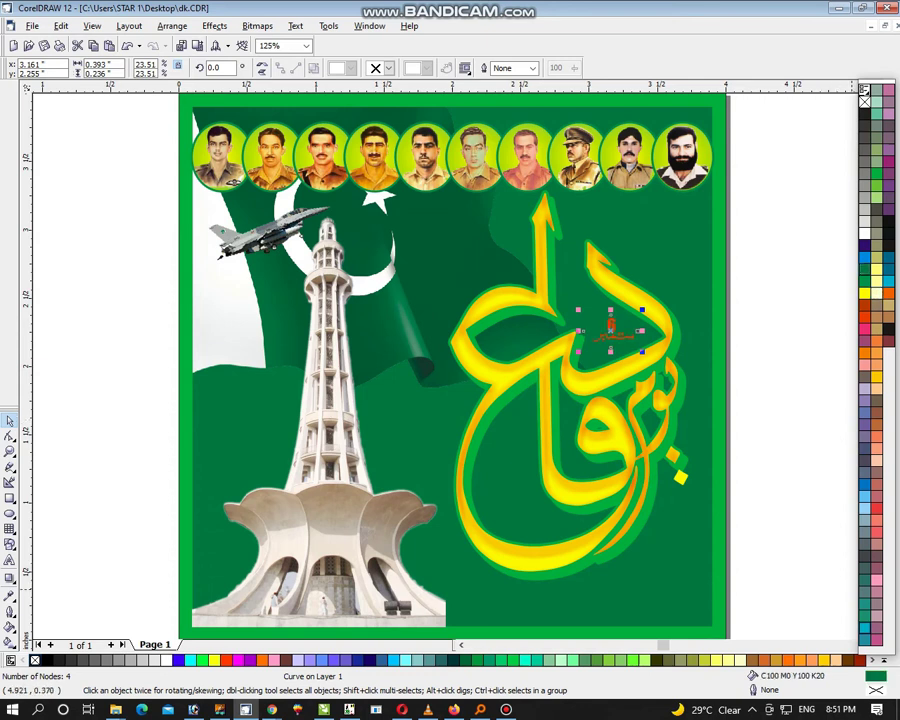
{"action": "key", "text": "shift+F11"}
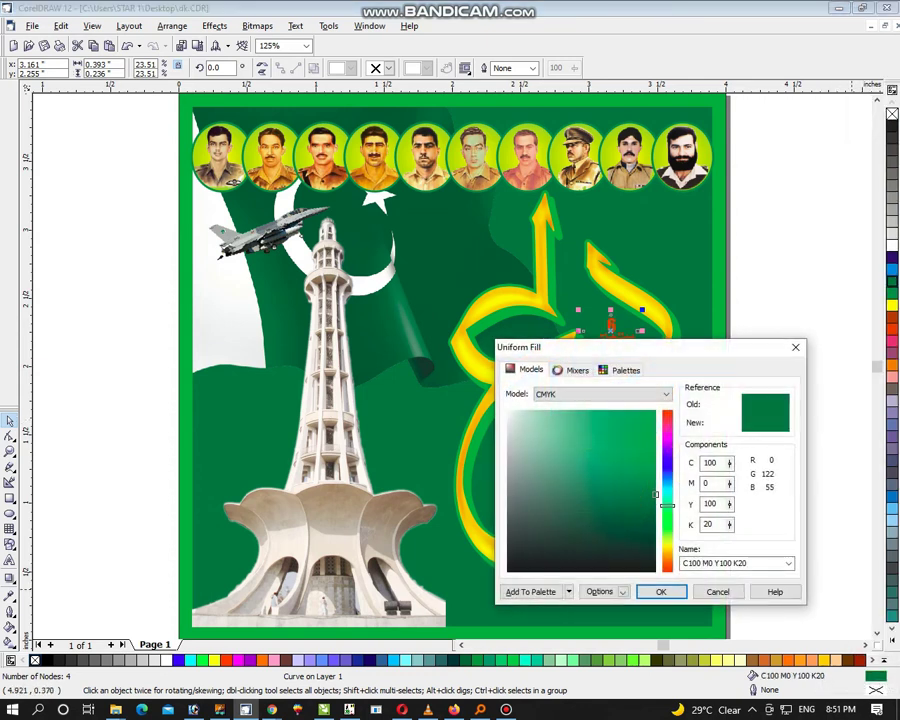
{"action": "left_click", "coordinate": [712, 524]}
{"action": "key", "text": "Return"}
{"action": "left_click_drag", "start_coordinate": [583, 271], "coordinate": [806, 362]}
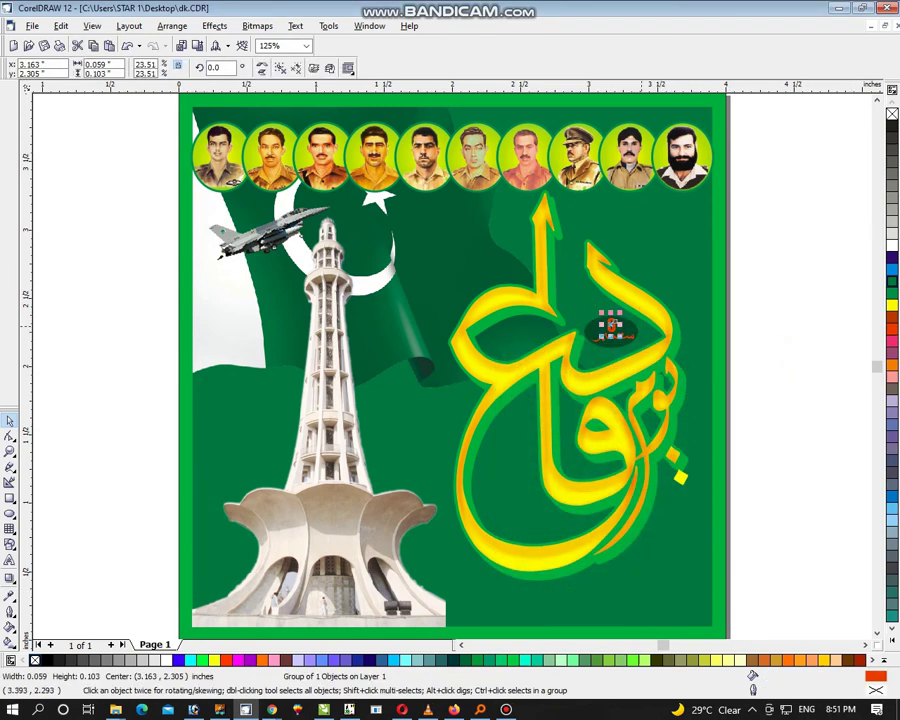
Step: Make the badge's Urdu lettering white
{"action": "left_click", "coordinate": [789, 308]}
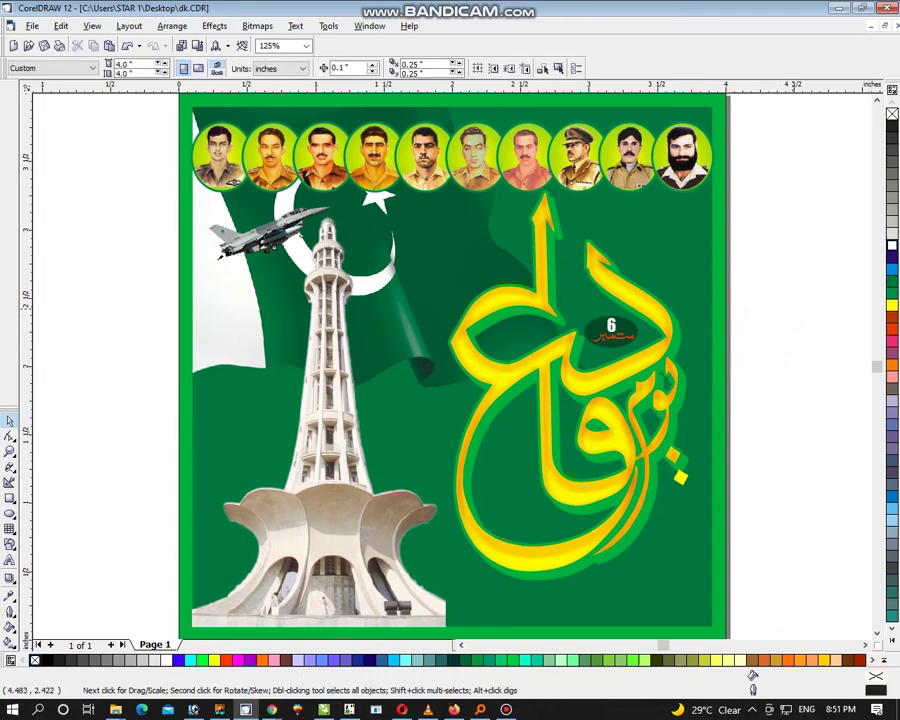
{"action": "left_click", "coordinate": [611, 335], "text": "ctrl"}
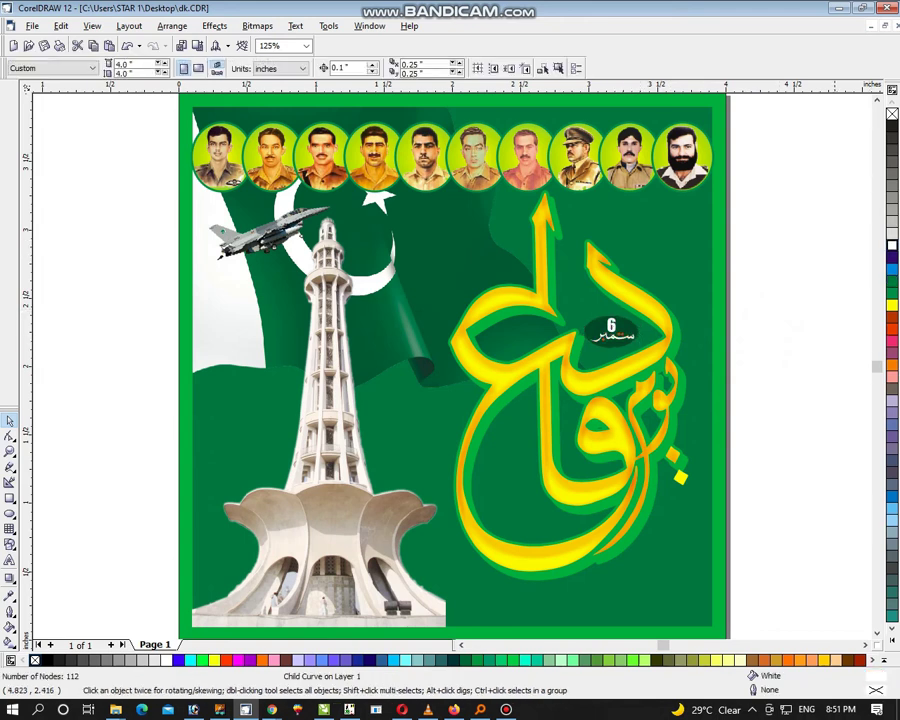
{"action": "left_click", "coordinate": [789, 308]}
Step: Gather the badge's four parts into one group and fit all objects in view
{"action": "left_click_drag", "start_coordinate": [778, 303], "coordinate": [580, 358]}
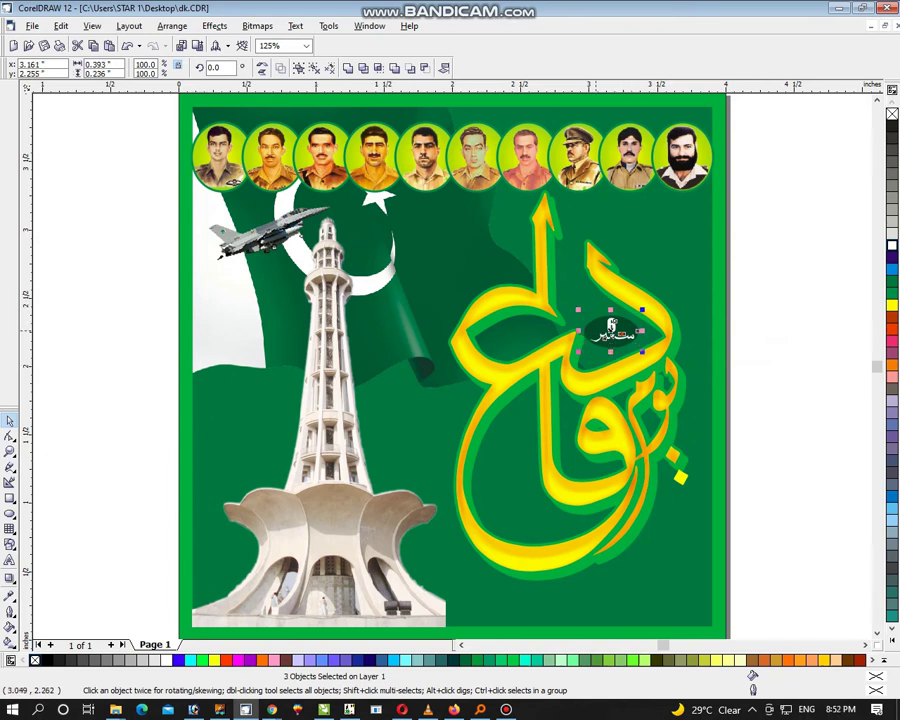
{"action": "left_click_drag", "start_coordinate": [805, 303], "coordinate": [597, 362]}
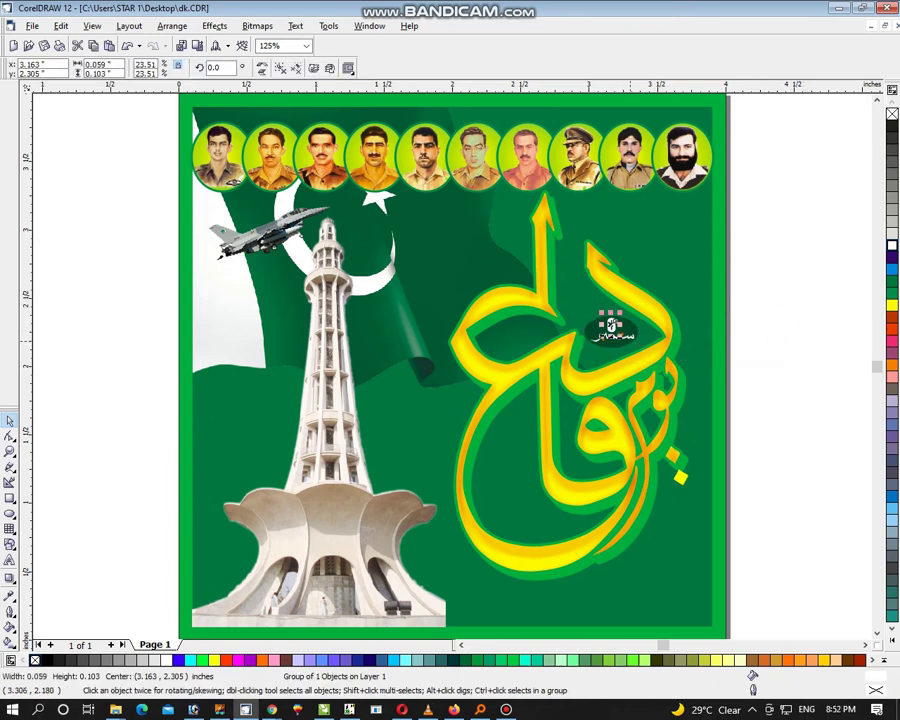
{"action": "left_click_drag", "start_coordinate": [776, 306], "coordinate": [602, 361]}
{"action": "left_click", "coordinate": [613, 330]}
{"action": "left_click", "coordinate": [645, 334]}
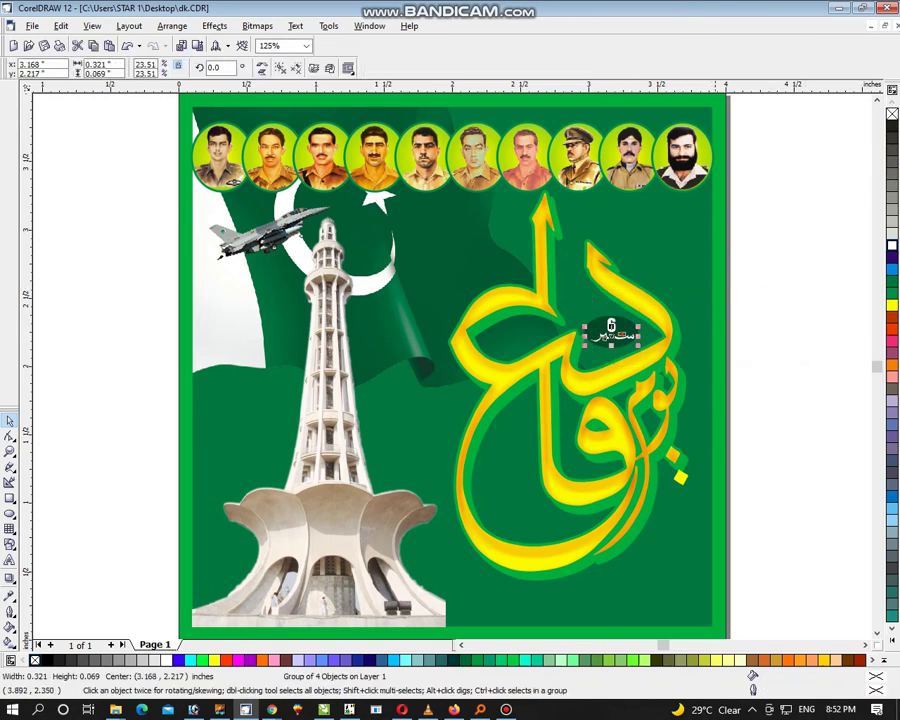
{"action": "key", "text": "Escape"}
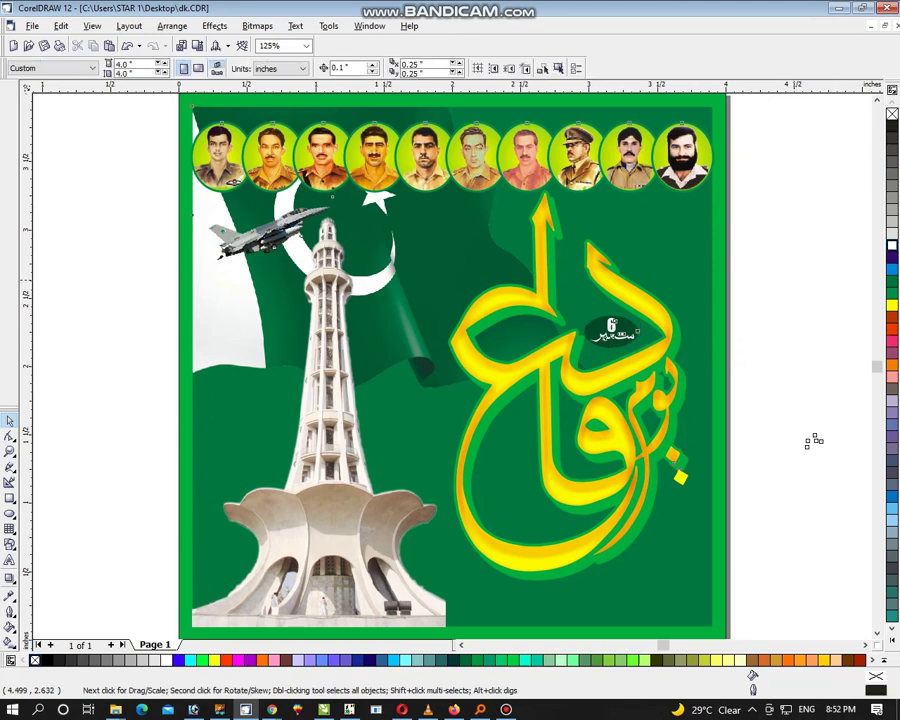
{"action": "key", "text": "ctrl+a"}
{"action": "key", "text": "shift+F2"}
Step: Delete the spare flag beside the page and turn the calligraphy outline black
{"action": "left_click", "coordinate": [423, 396]}
{"action": "left_click_drag", "start_coordinate": [598, 415], "coordinate": [598, 245]}
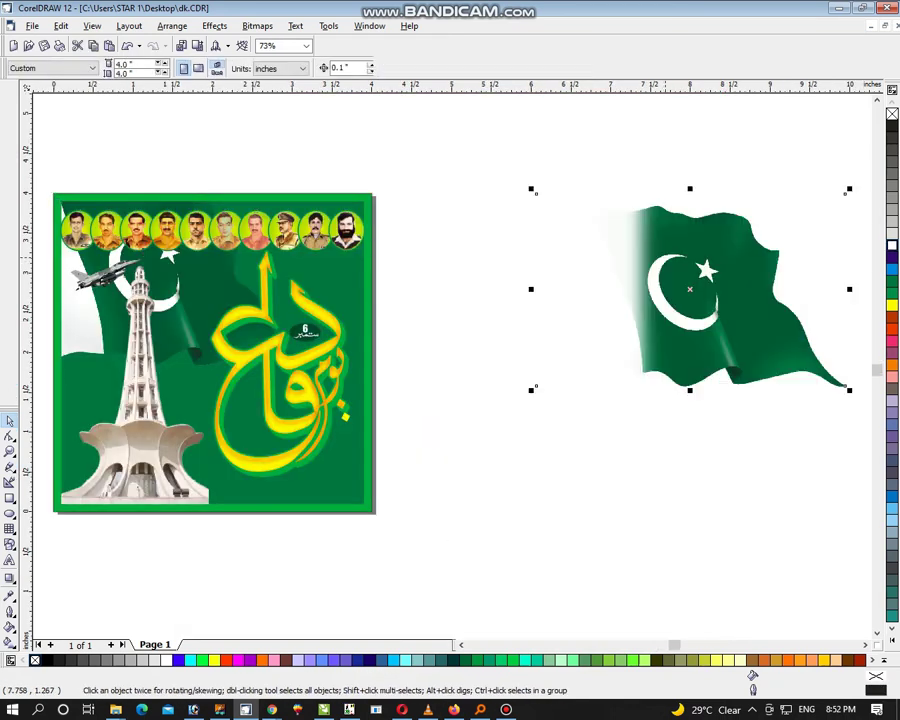
{"action": "key", "text": "Delete"}
{"action": "left_click", "coordinate": [270, 353]}
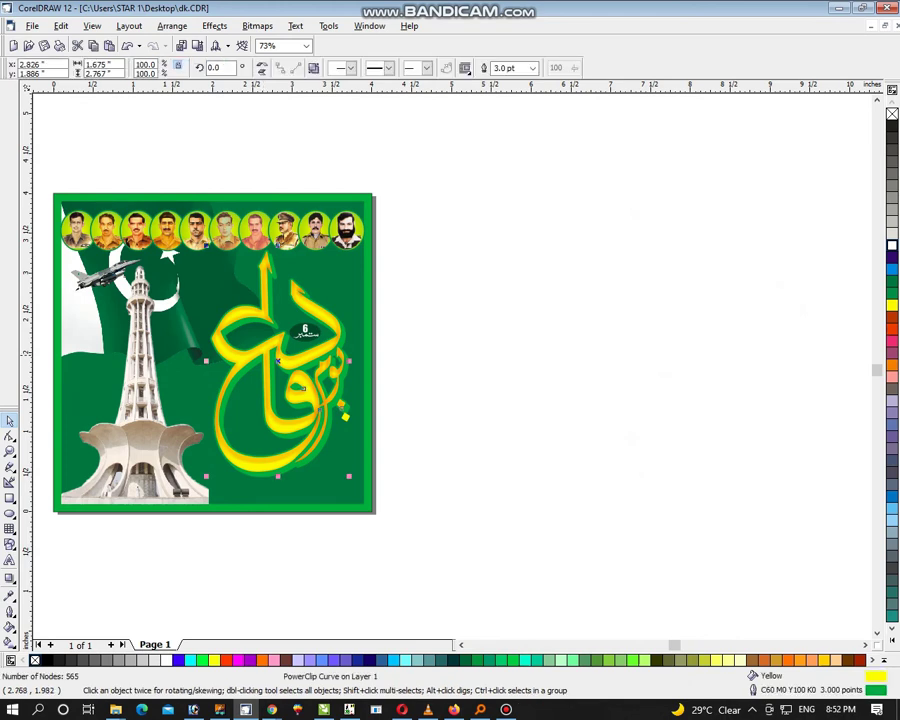
{"action": "left_click", "coordinate": [884, 660]}
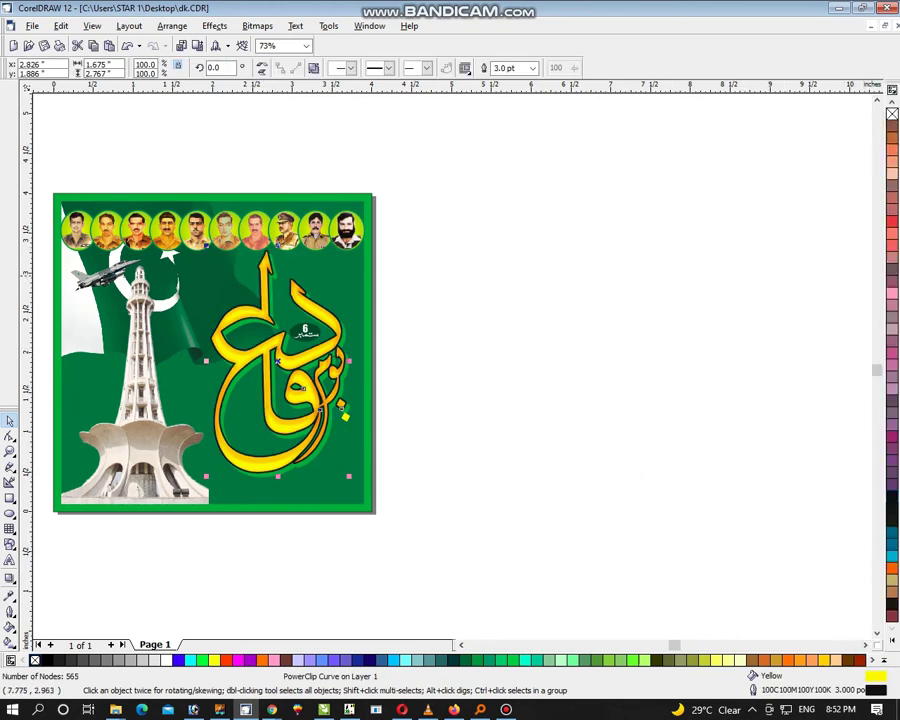
{"action": "left_click", "coordinate": [527, 394]}
Step: Place the small signature emblem inside the calligraphy's lower loop
{"action": "key", "text": "ctrl+a"}
{"action": "key", "text": "shift+F2"}
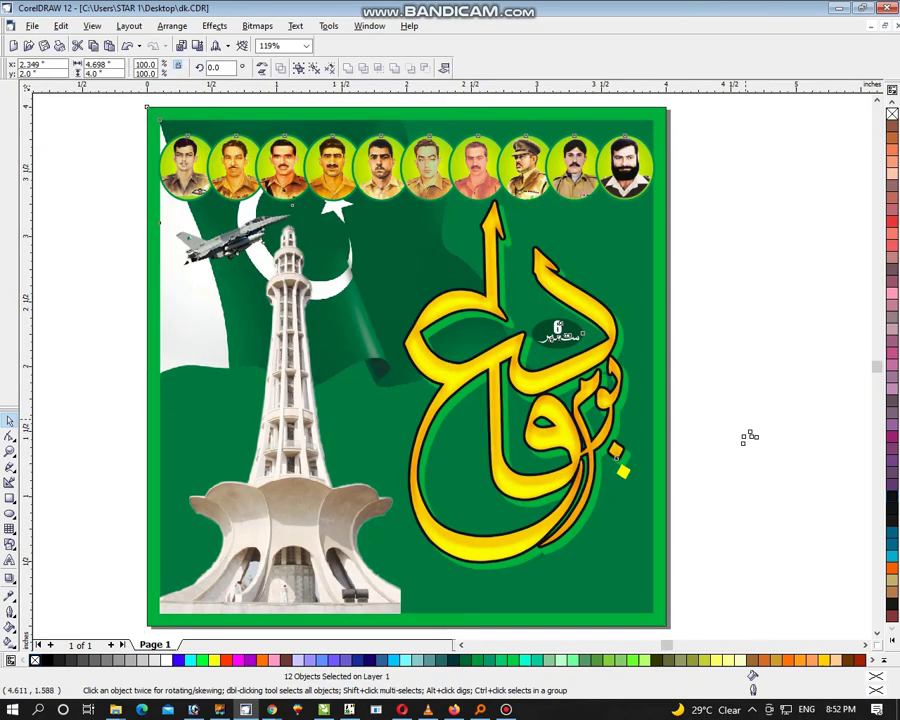
{"action": "left_click_drag", "start_coordinate": [720, 358], "coordinate": [822, 510]}
{"action": "left_click_drag", "start_coordinate": [745, 434], "coordinate": [504, 489]}
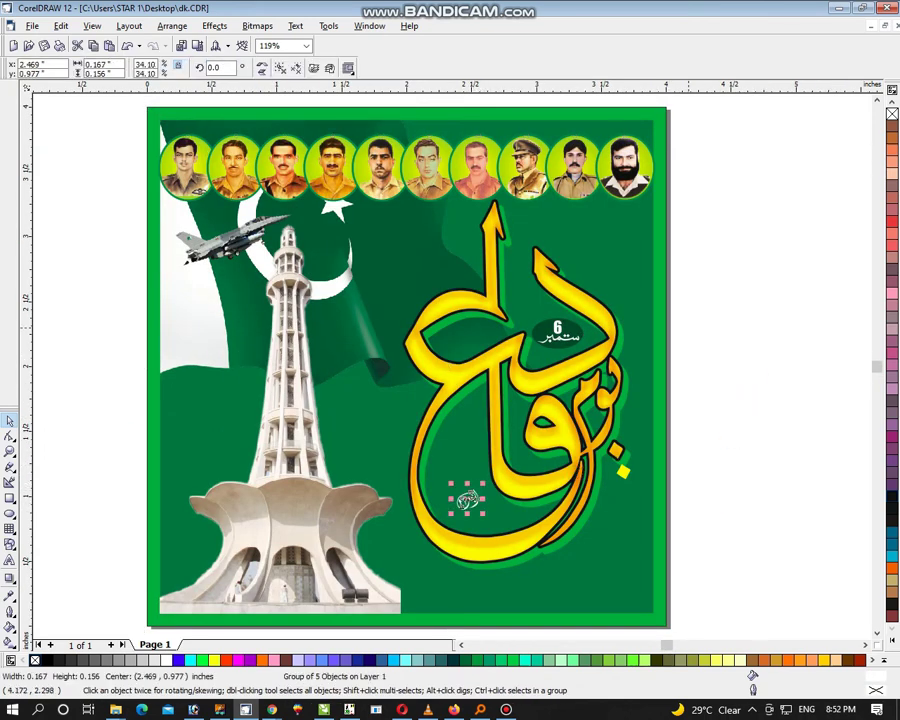
{"action": "key", "text": "z"}
{"action": "scroll", "coordinate": [408, 360], "scroll_direction": "down", "scroll_amount": 2}
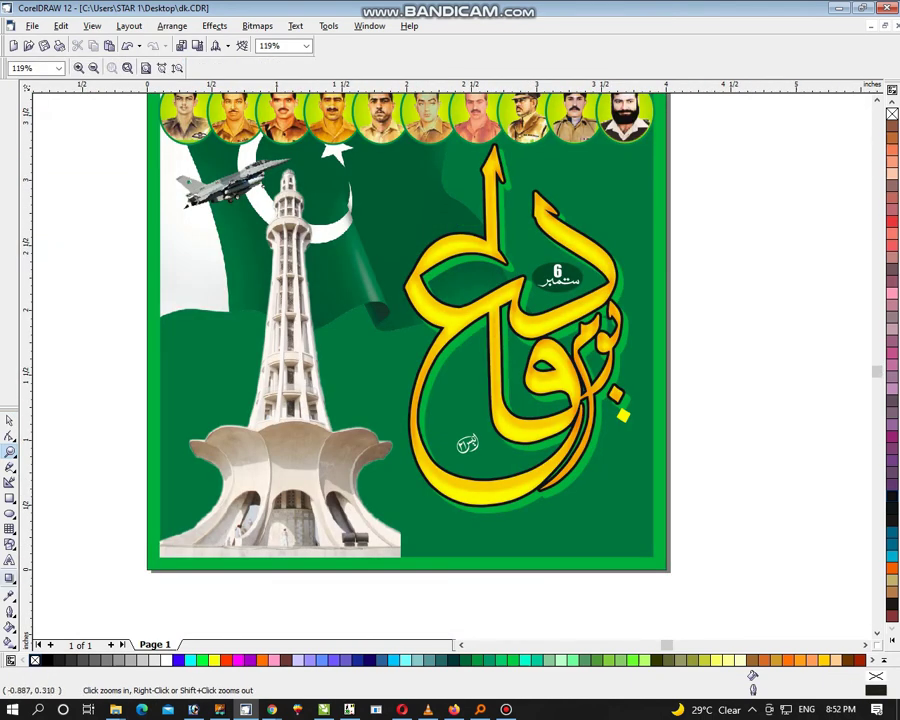
Step: Add a capitalised credit line 'STAR GRAPHICS' plus the contact phone number below the page
{"action": "key", "text": "F8"}
{"action": "left_click", "coordinate": [233, 617]}
{"action": "type", "text": "sta"}
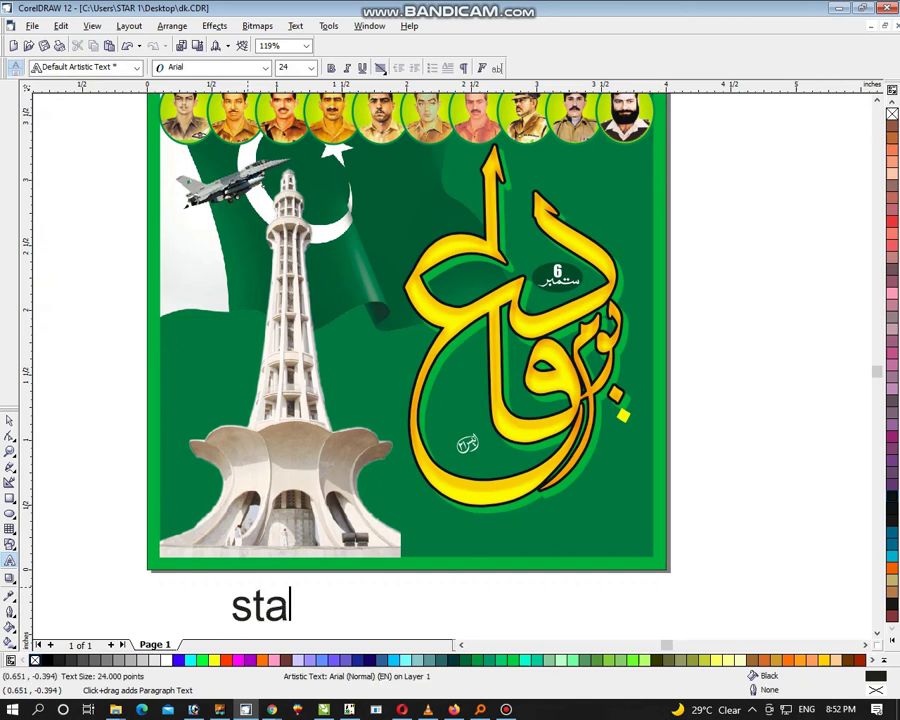
{"action": "type", "text": "r"}
{"action": "key", "text": "BackSpace"}
{"action": "key", "text": "BackSpace"}
{"action": "key", "text": "BackSpace"}
{"action": "type", "text": "T"}
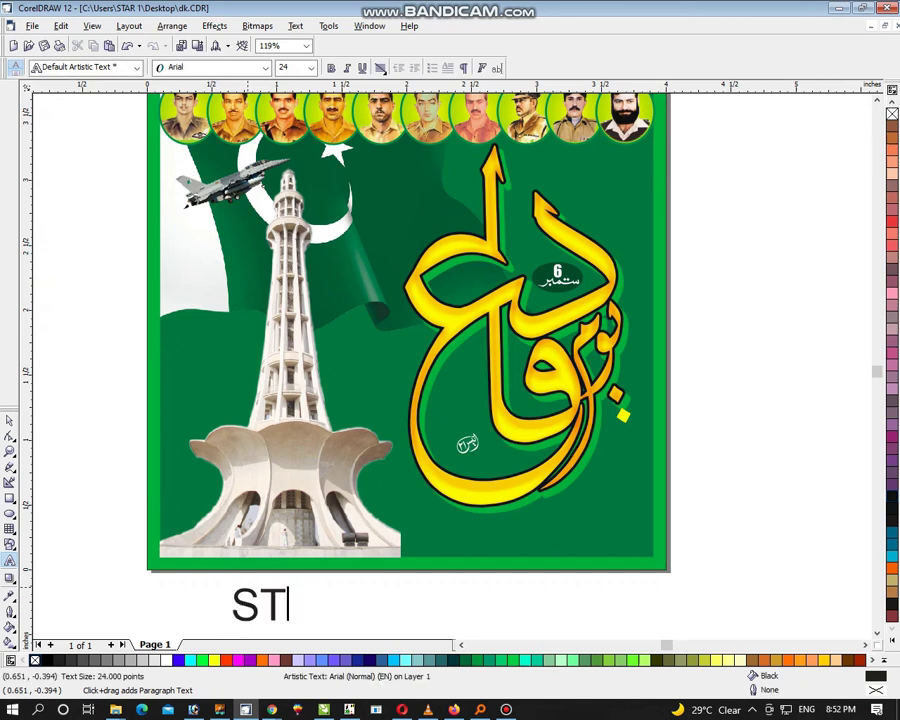
{"action": "type", "text": "AR GRAPHIC"}
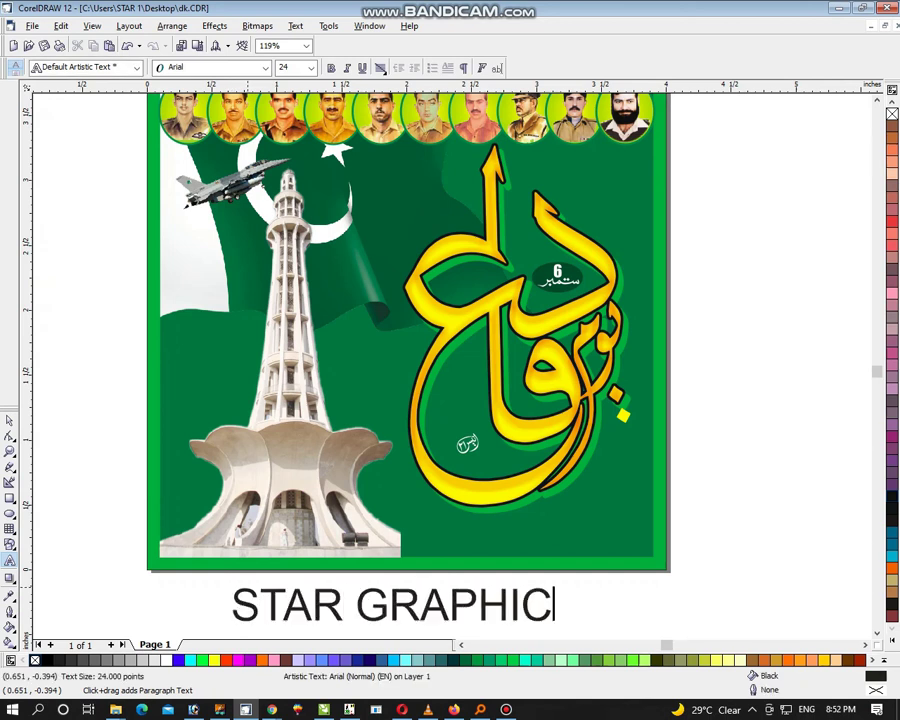
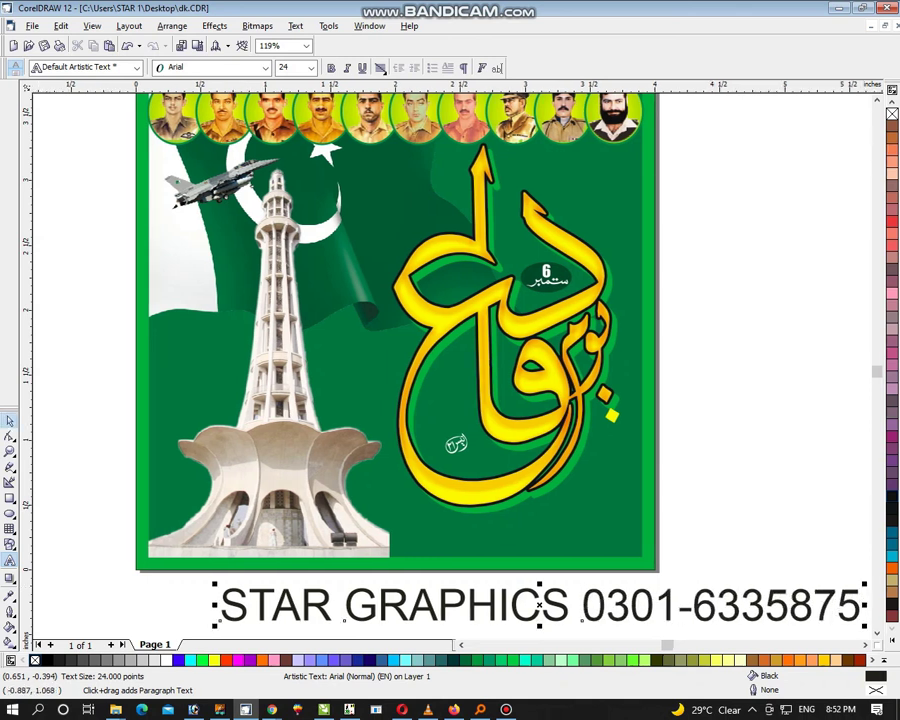
{"action": "key", "text": "ctrl+space"}
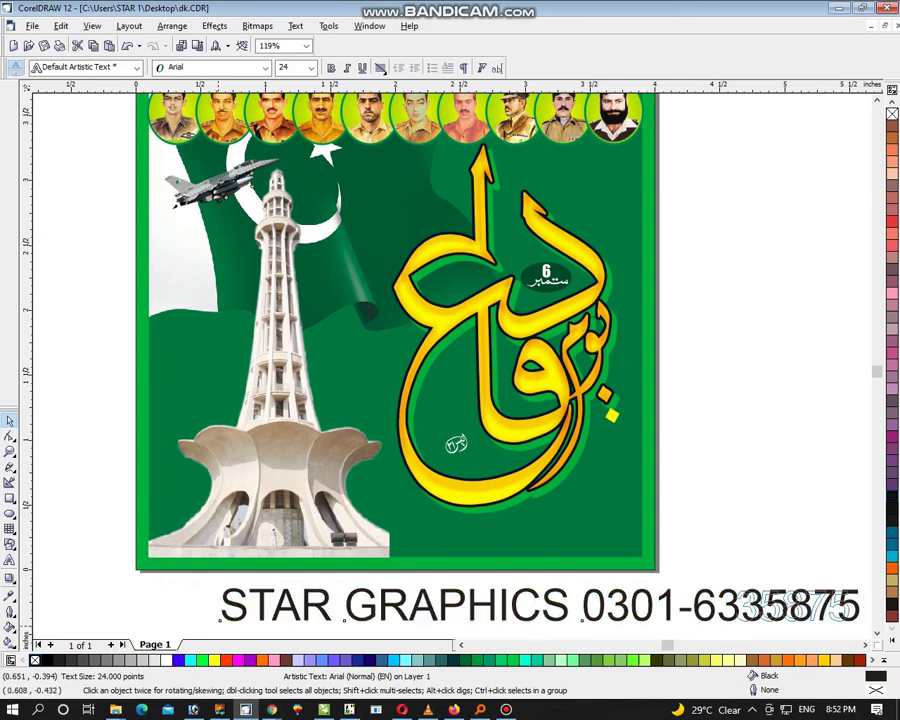
{"action": "scroll", "coordinate": [540, 400], "scroll_direction": "down", "scroll_amount": 2}
Step: Scale the credit text down and place it along the poster's bottom edge
{"action": "left_click_drag", "start_coordinate": [622, 532], "coordinate": [639, 530]}
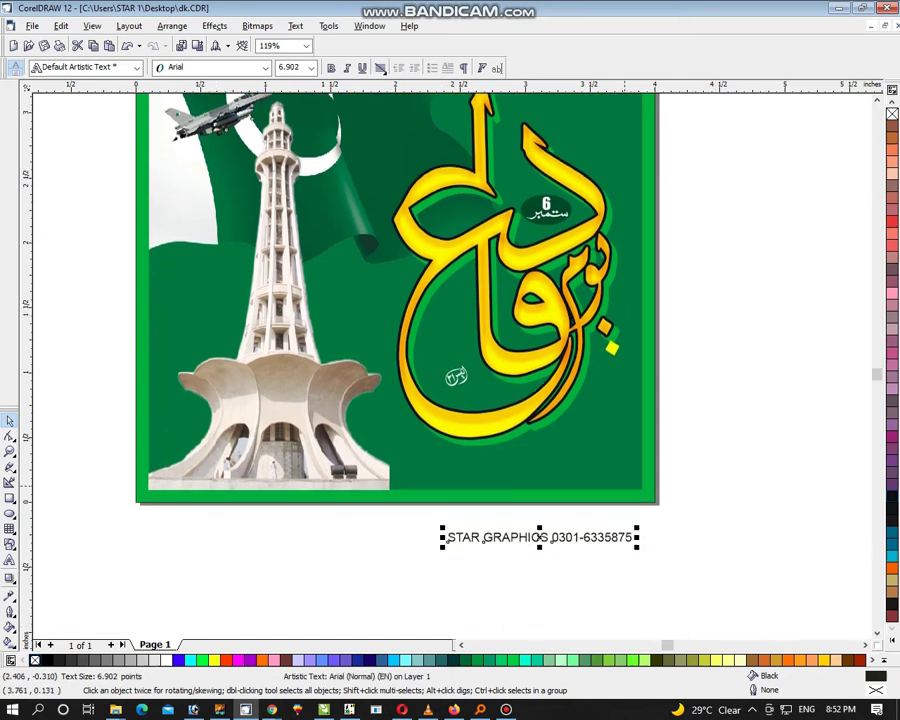
{"action": "key", "text": "Escape"}
{"action": "left_click_drag", "start_coordinate": [545, 540], "coordinate": [533, 478]}
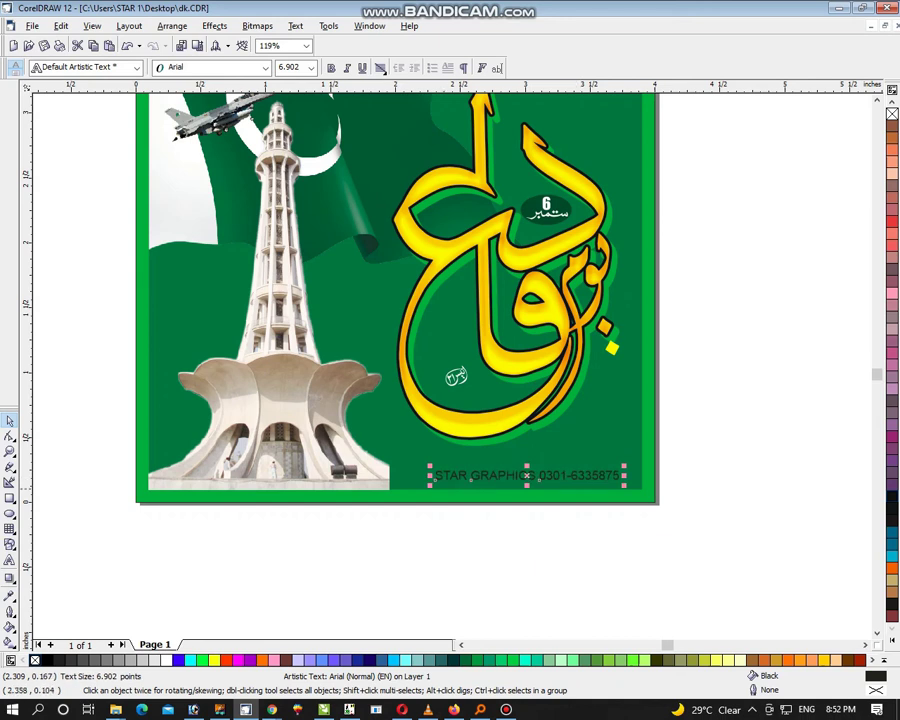
{"action": "left_click_drag", "start_coordinate": [430, 484], "coordinate": [420, 485]}
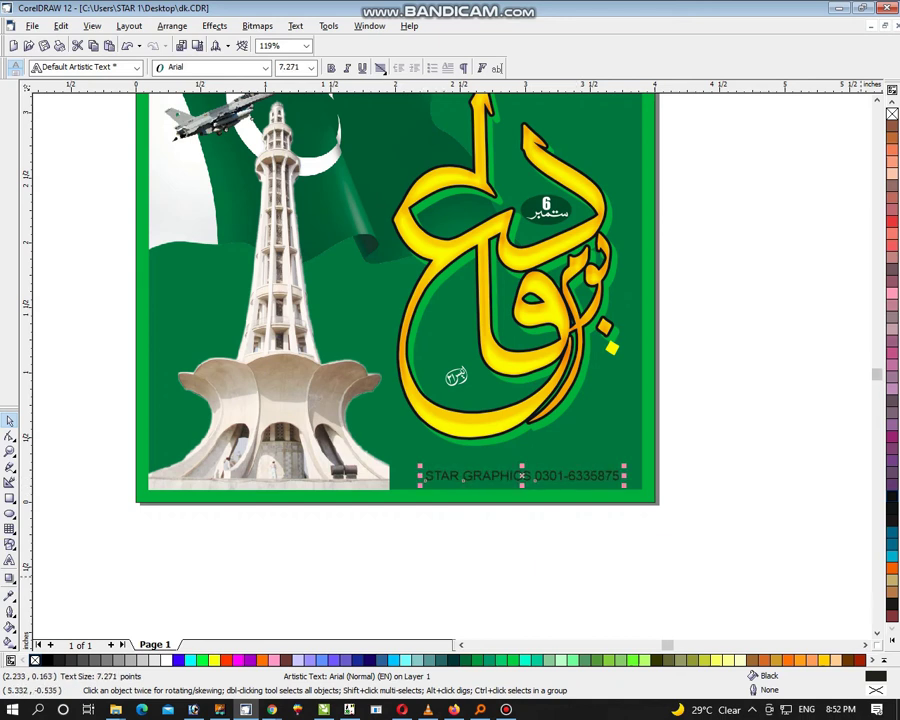
Step: Make the credit text bold and colour it Moon Green
{"action": "left_click", "coordinate": [884, 660]}
{"action": "left_click", "coordinate": [876, 266]}
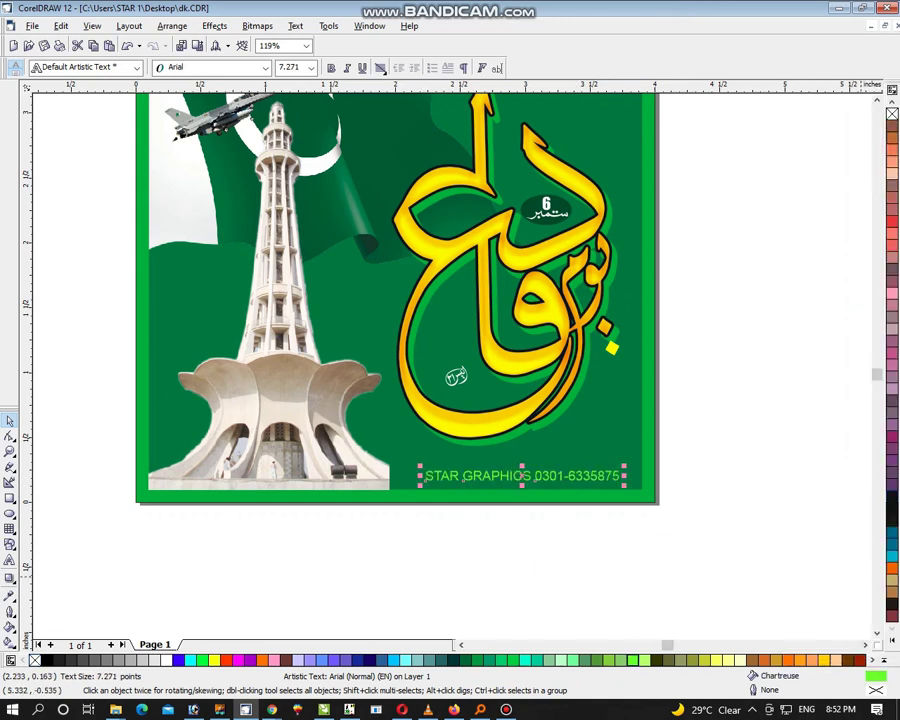
{"action": "key", "text": "ctrl+b"}
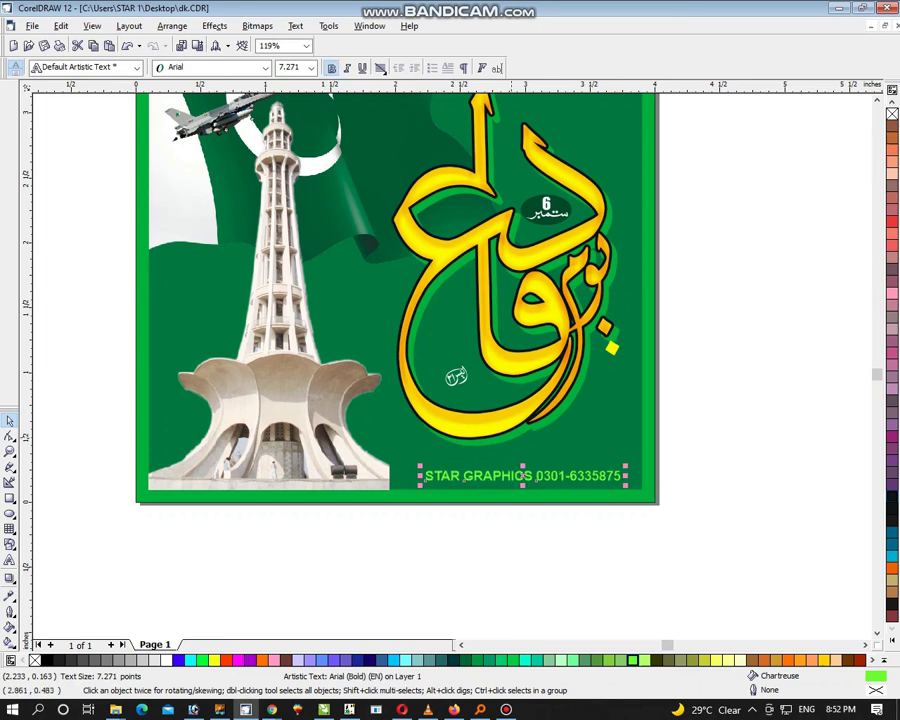
{"action": "left_click", "coordinate": [644, 660]}
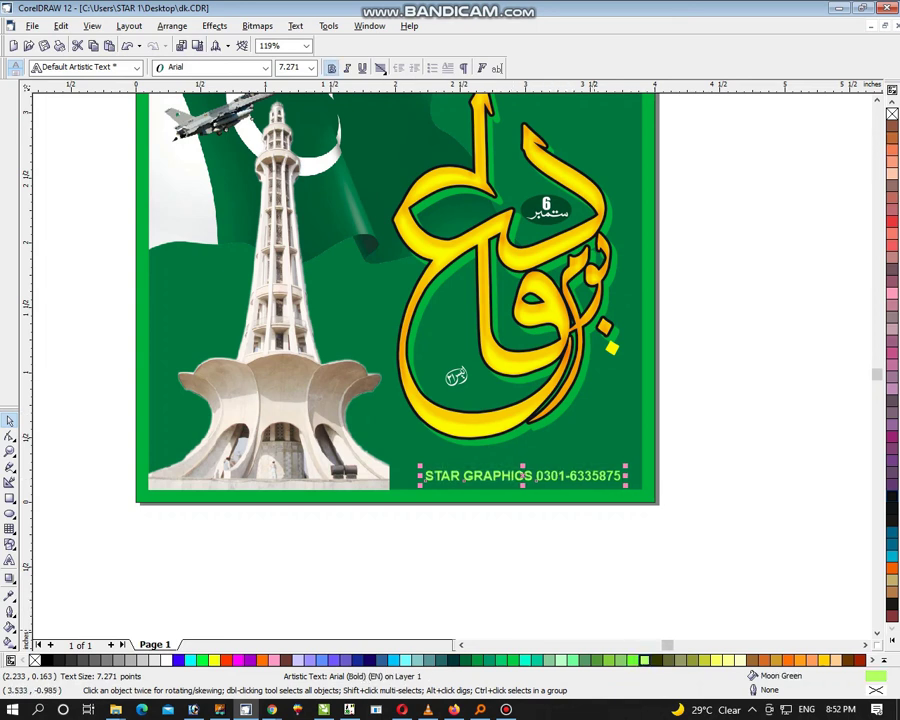
{"action": "key", "text": "Escape"}
{"action": "scroll", "coordinate": [453, 367], "scroll_direction": "up", "scroll_amount": 3}
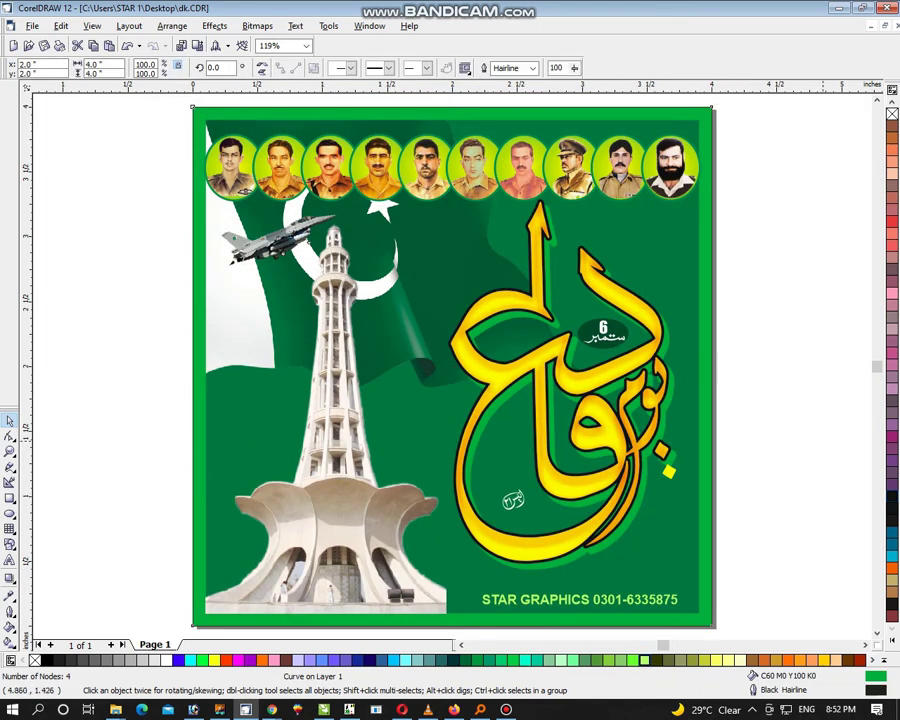
{"action": "scroll", "coordinate": [446, 628], "scroll_direction": "down", "scroll_amount": 1}
Step: Stretch the credit text slightly taller vertically
{"action": "left_click", "coordinate": [483, 582]}
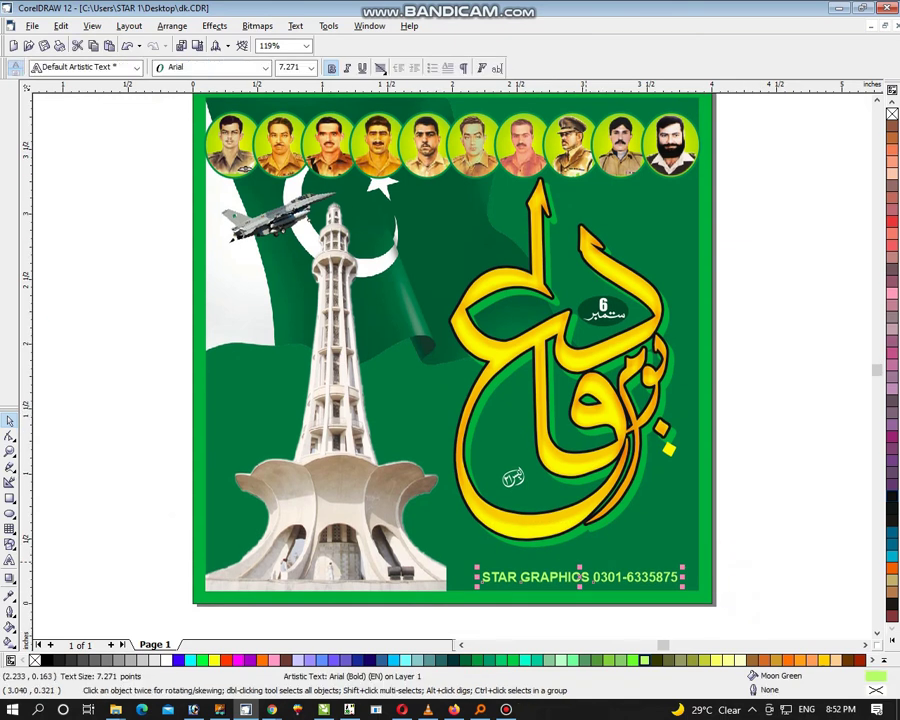
{"action": "left_click_drag", "start_coordinate": [580, 569], "coordinate": [580, 563]}
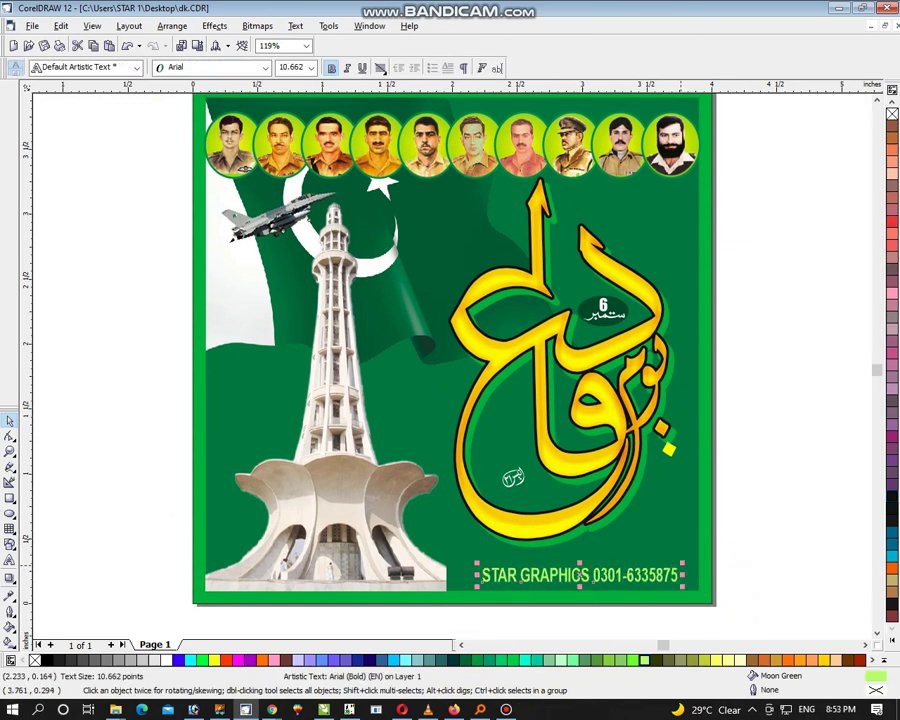
{"action": "key", "text": "ctrl+a"}
{"action": "scroll", "coordinate": [453, 367], "scroll_direction": "up", "scroll_amount": 1}
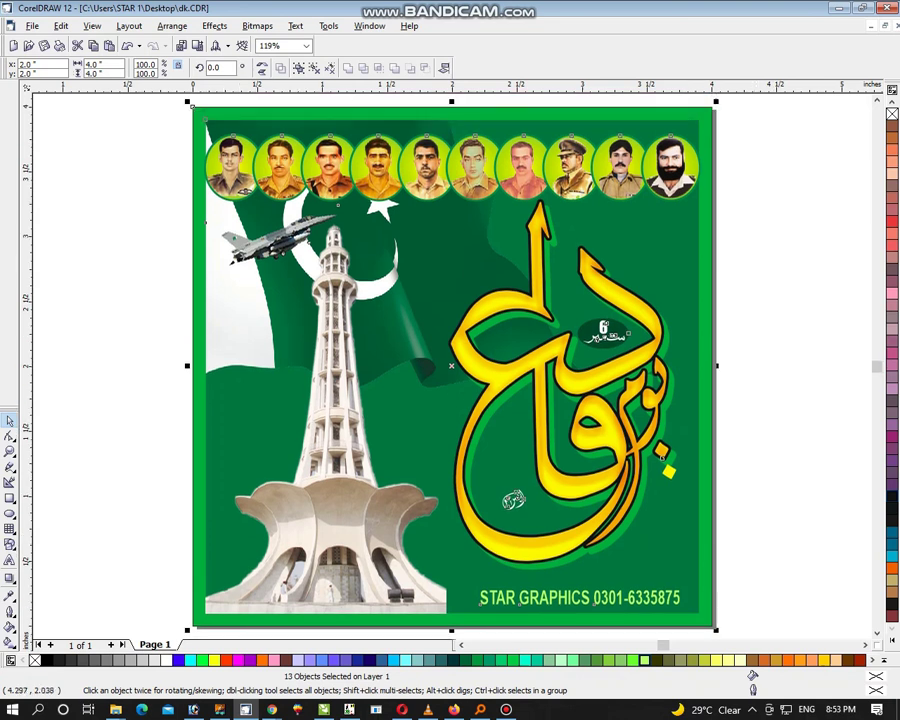
Step: Shrink the ten-portrait row to about 3.62 inches wide, fully inside the green border
{"action": "key", "text": "Escape"}
{"action": "left_click", "coordinate": [665, 144]}
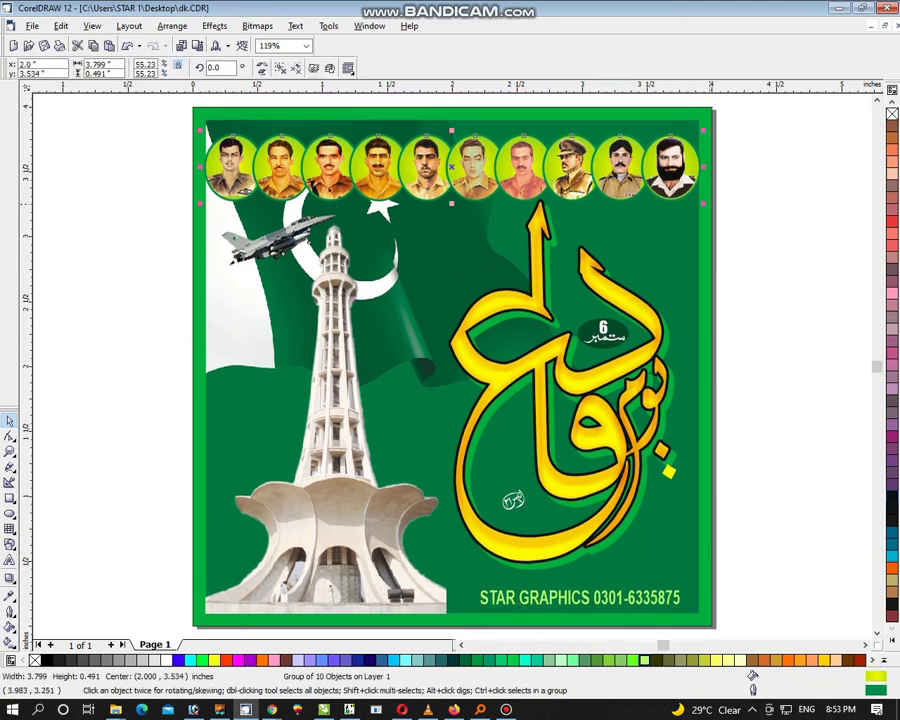
{"action": "left_click_drag", "start_coordinate": [703, 203], "coordinate": [685, 196]}
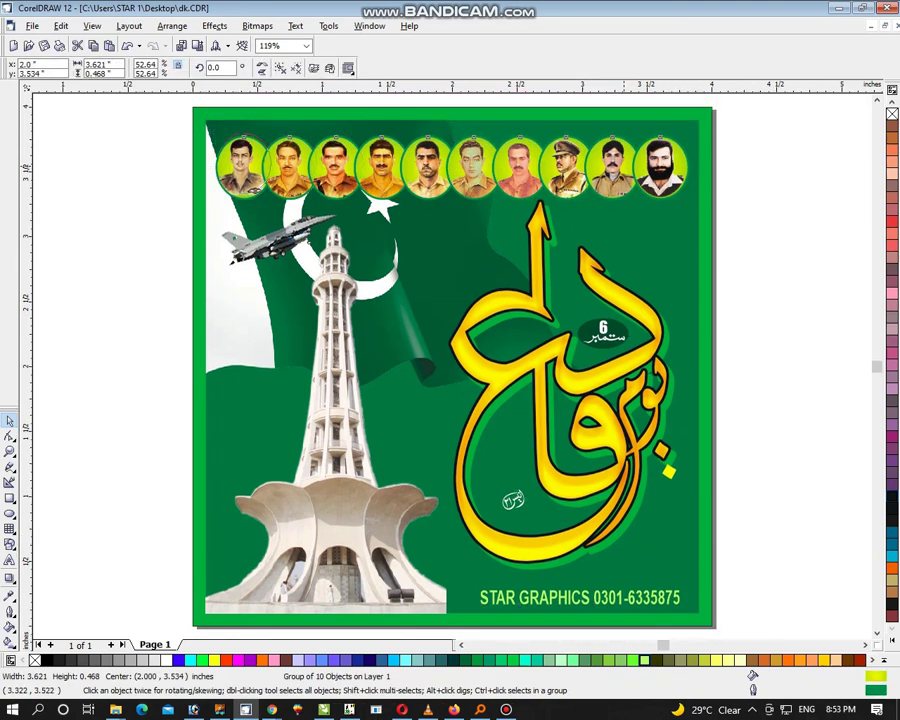
{"action": "left_click", "coordinate": [650, 188]}
{"action": "left_click", "coordinate": [669, 243], "text": "shift"}
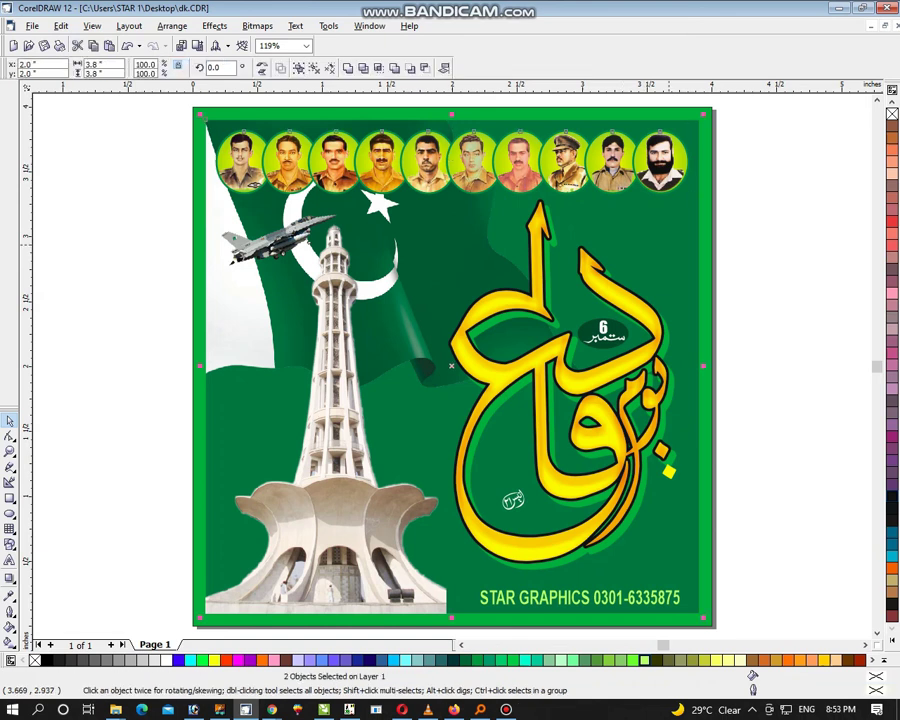
{"action": "left_click", "coordinate": [817, 178]}
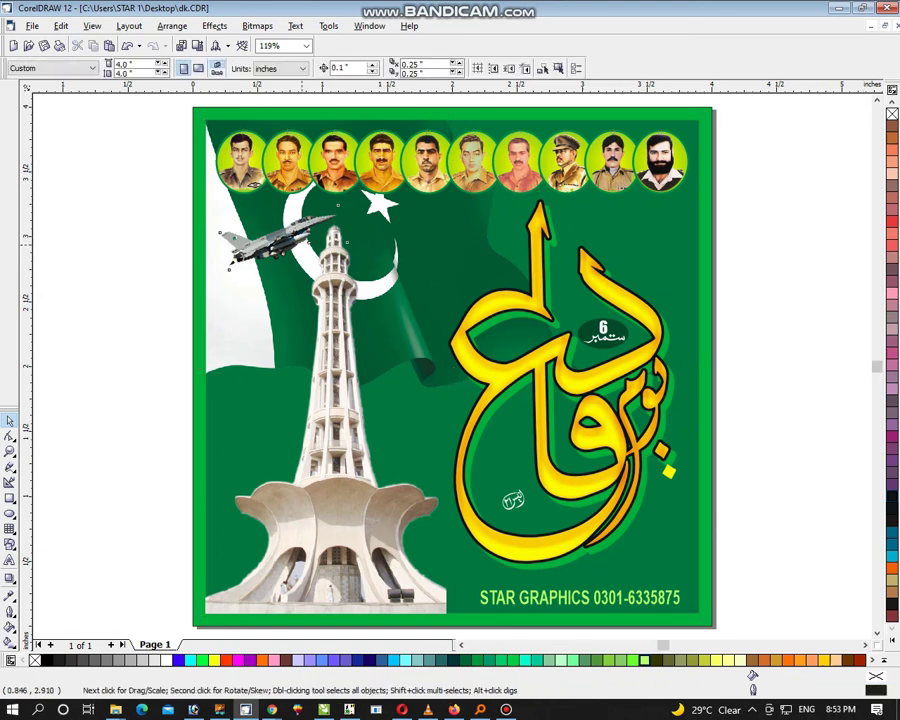
Step: Enlarge the jet slightly and place a mirrored copy at the poster's top right
{"action": "left_click", "coordinate": [303, 247]}
{"action": "left_click_drag", "start_coordinate": [352, 200], "coordinate": [357, 197]}
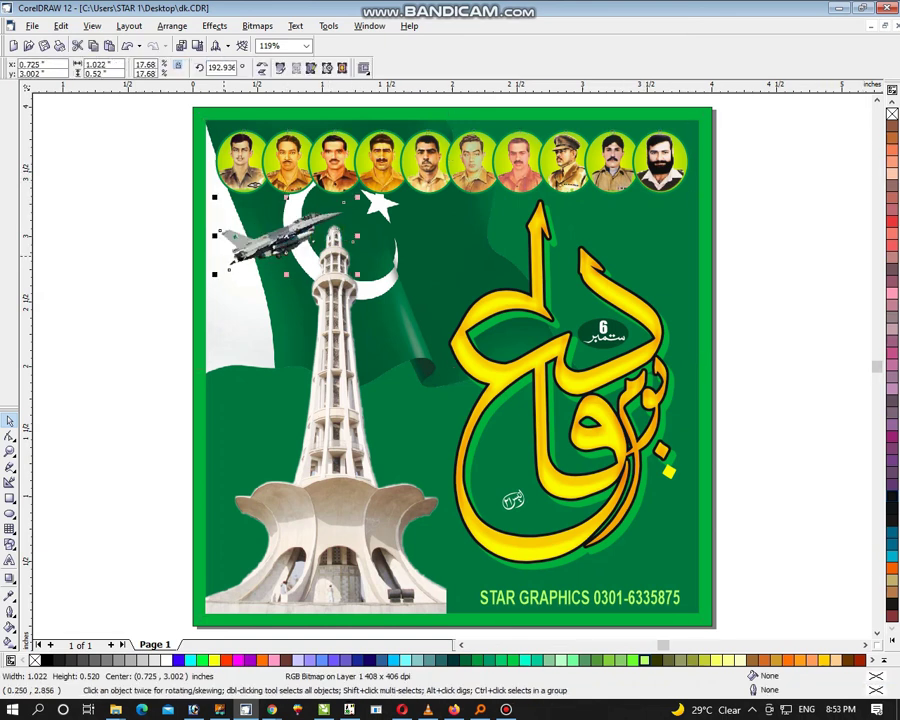
{"action": "left_click_drag", "start_coordinate": [214, 234], "coordinate": [500, 234]}
{"action": "left_click_drag", "start_coordinate": [700, 236], "coordinate": [740, 240]}
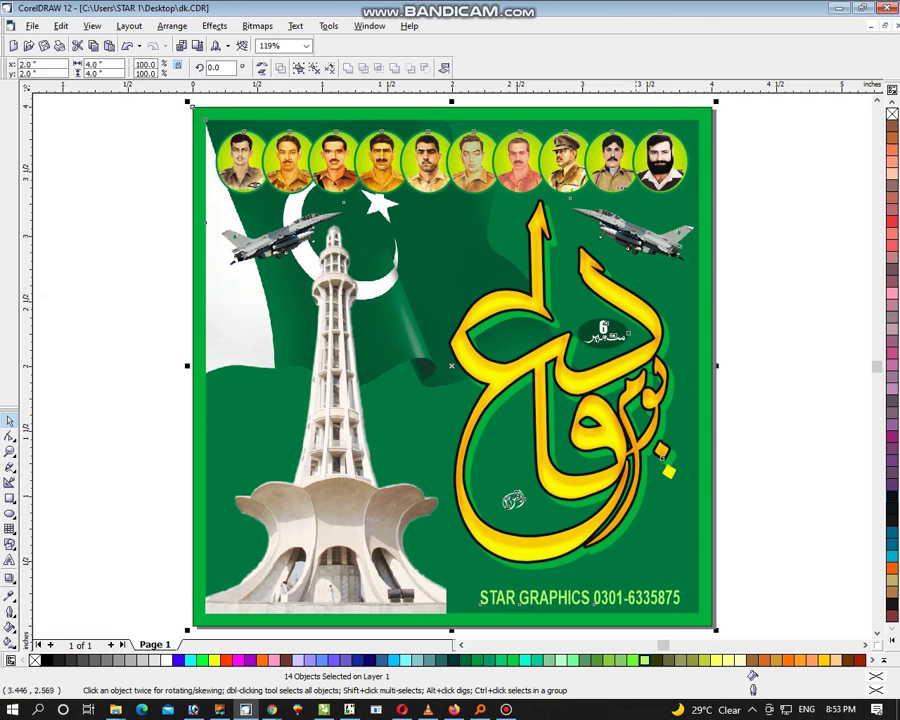
{"action": "key", "text": "Escape"}
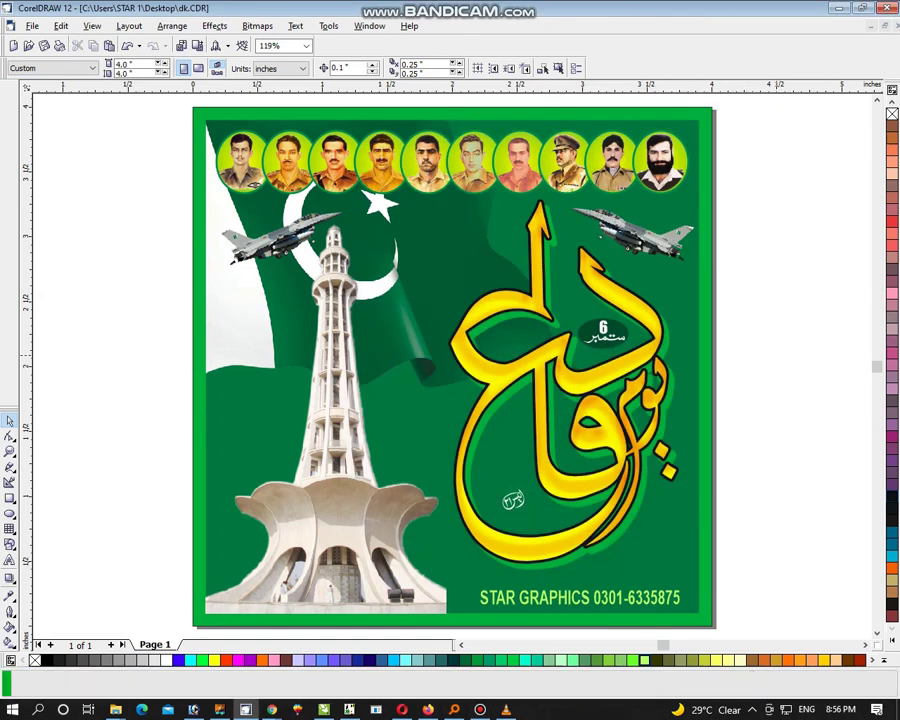
{"action": "key", "text": "ctrl+a"}
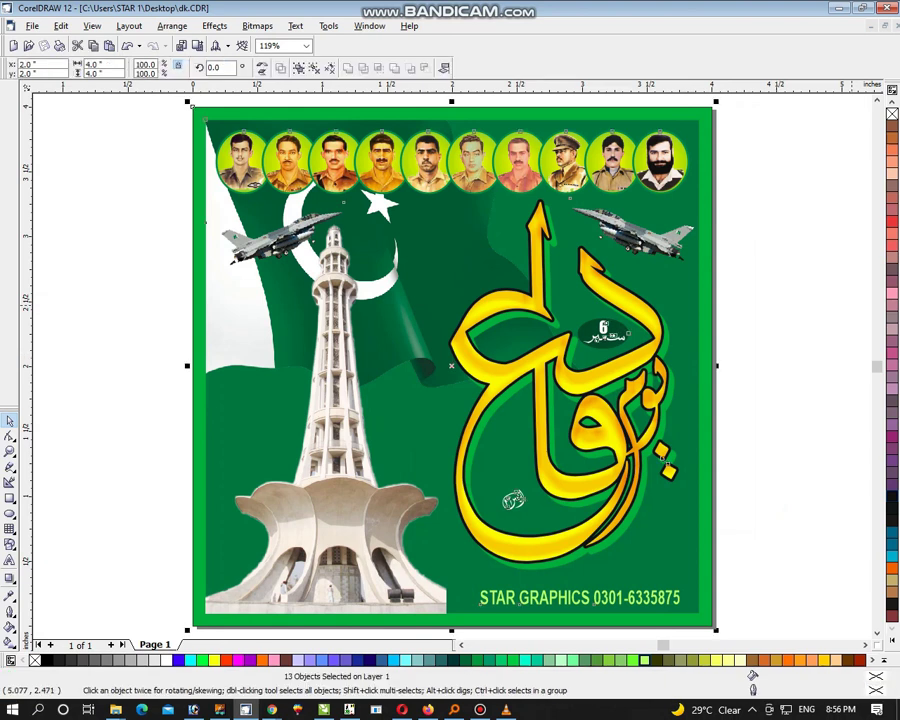
{"action": "key", "text": "F9"}
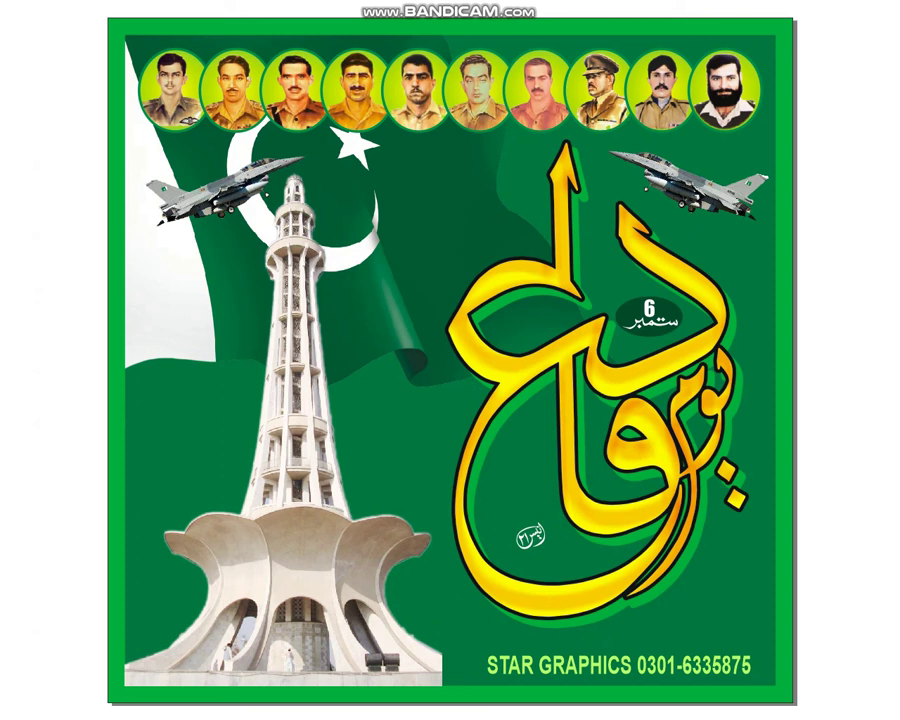
{"action": "key", "text": "Escape"}
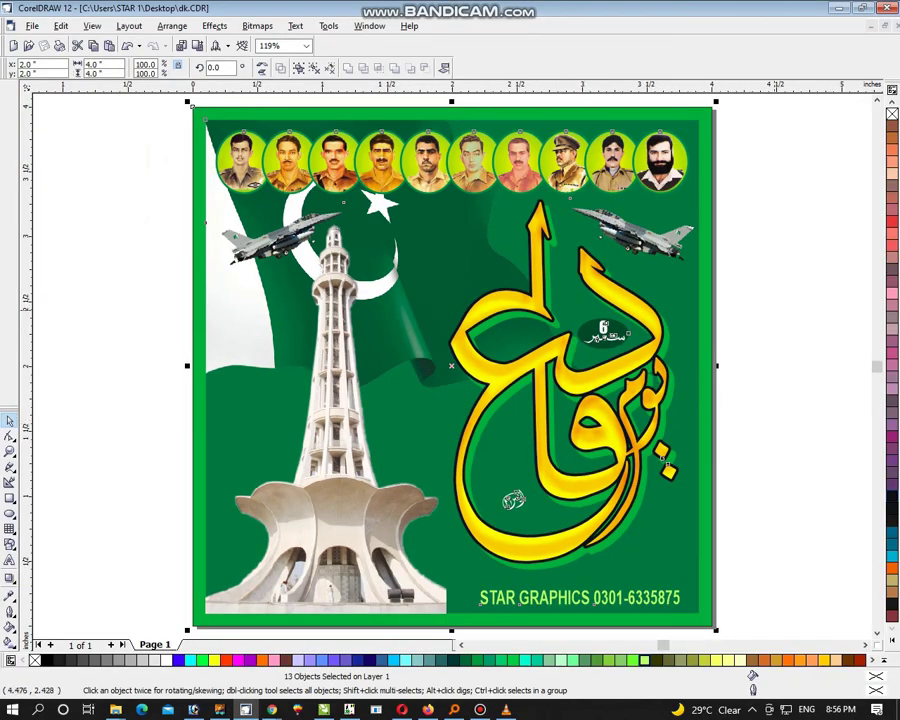
{"action": "key", "text": "Escape"}
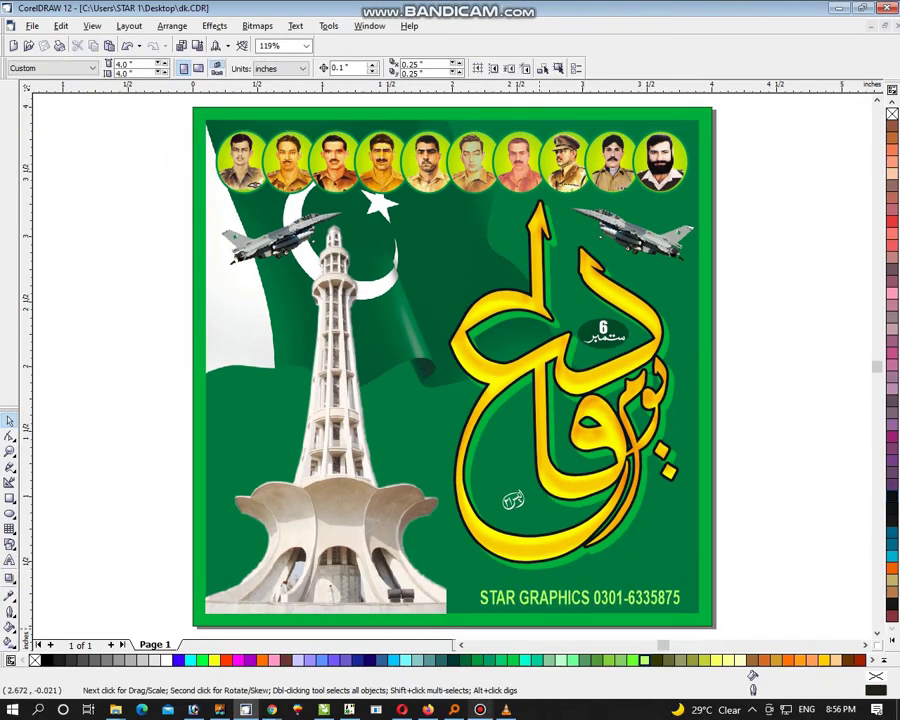